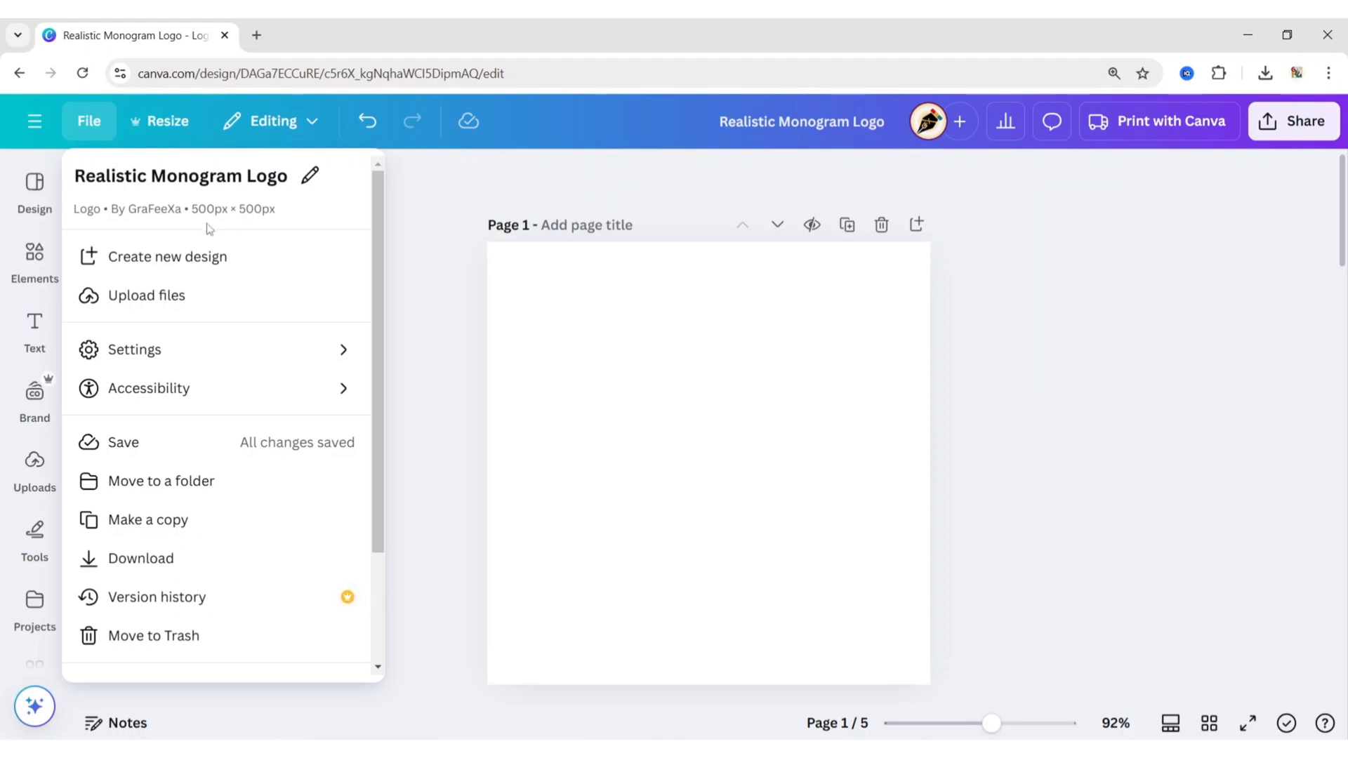
Step: Search the element graphics for "t" and add the black T with the V-shaped top bar to page 1
left_click(404, 244)
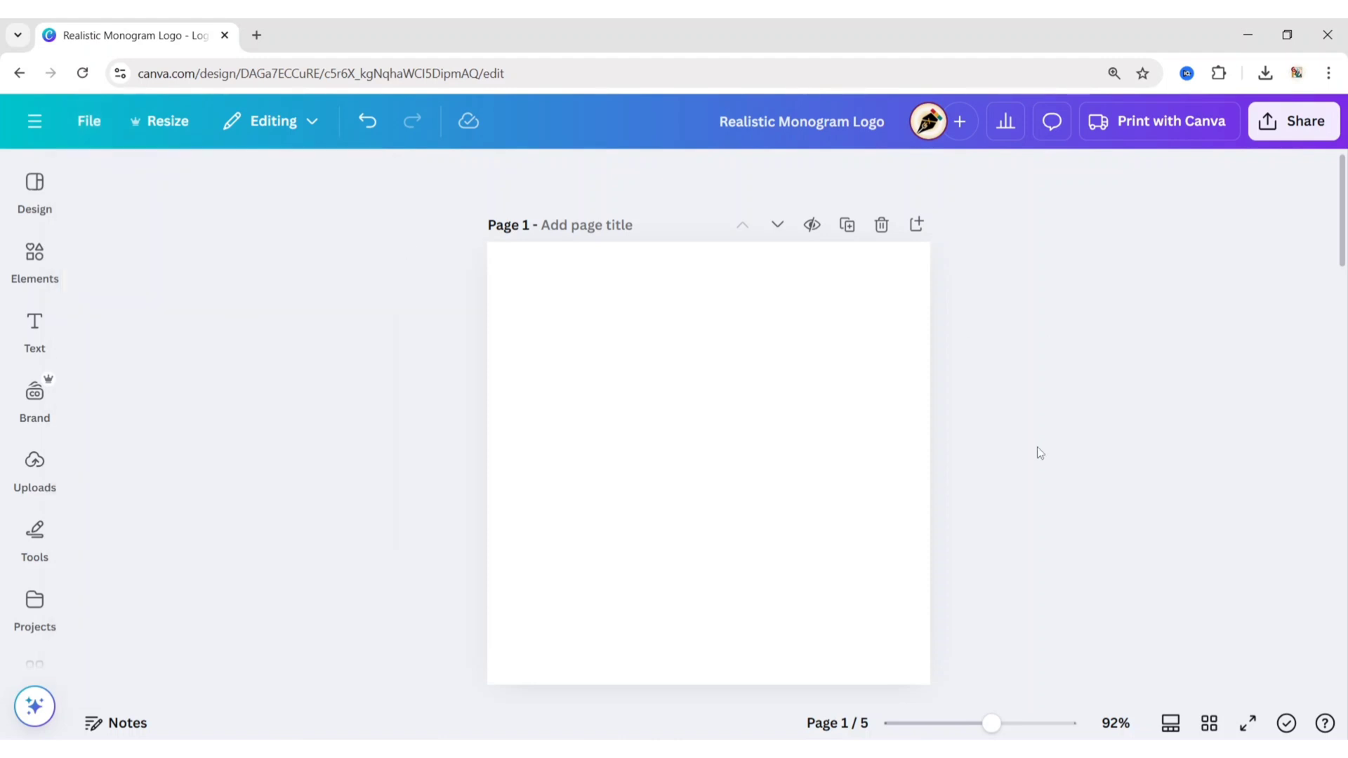
left_click(23, 253)
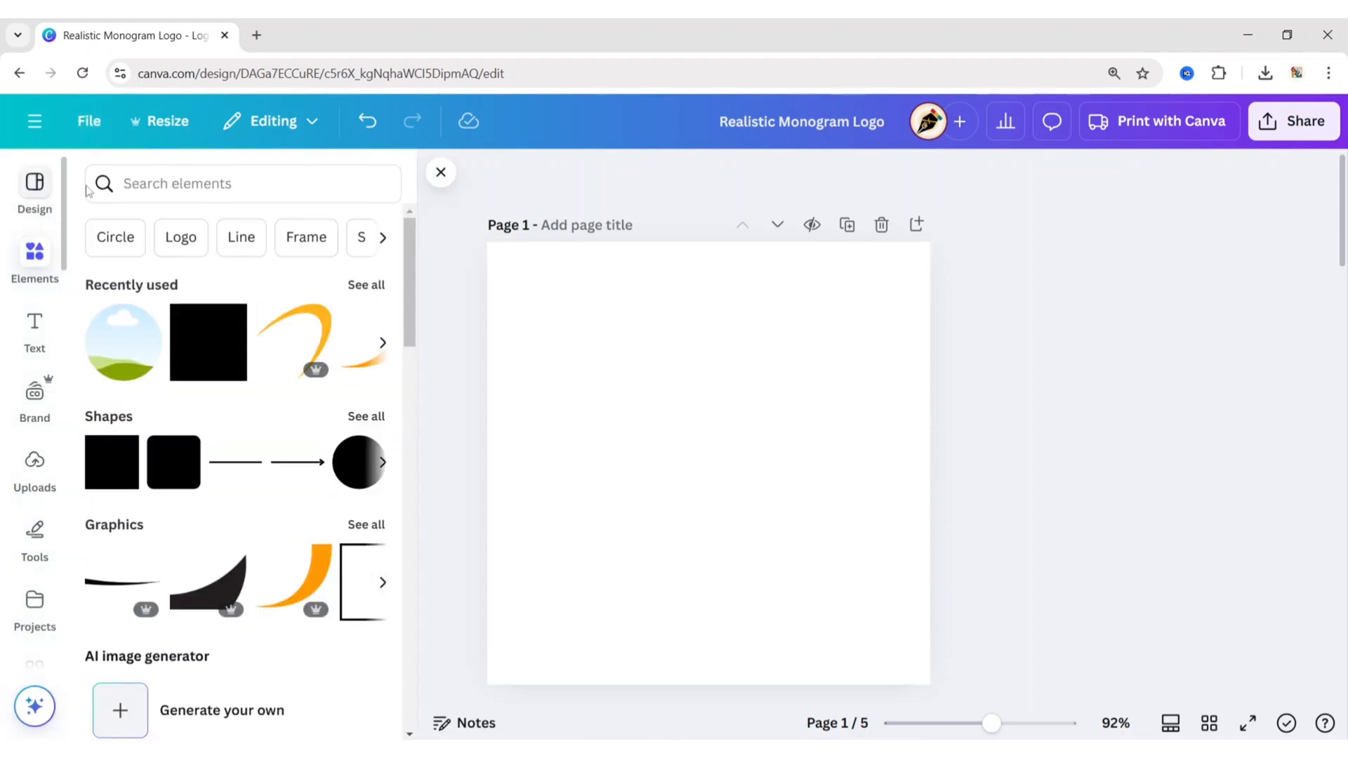
left_click(147, 183)
type("t")
key("Return")
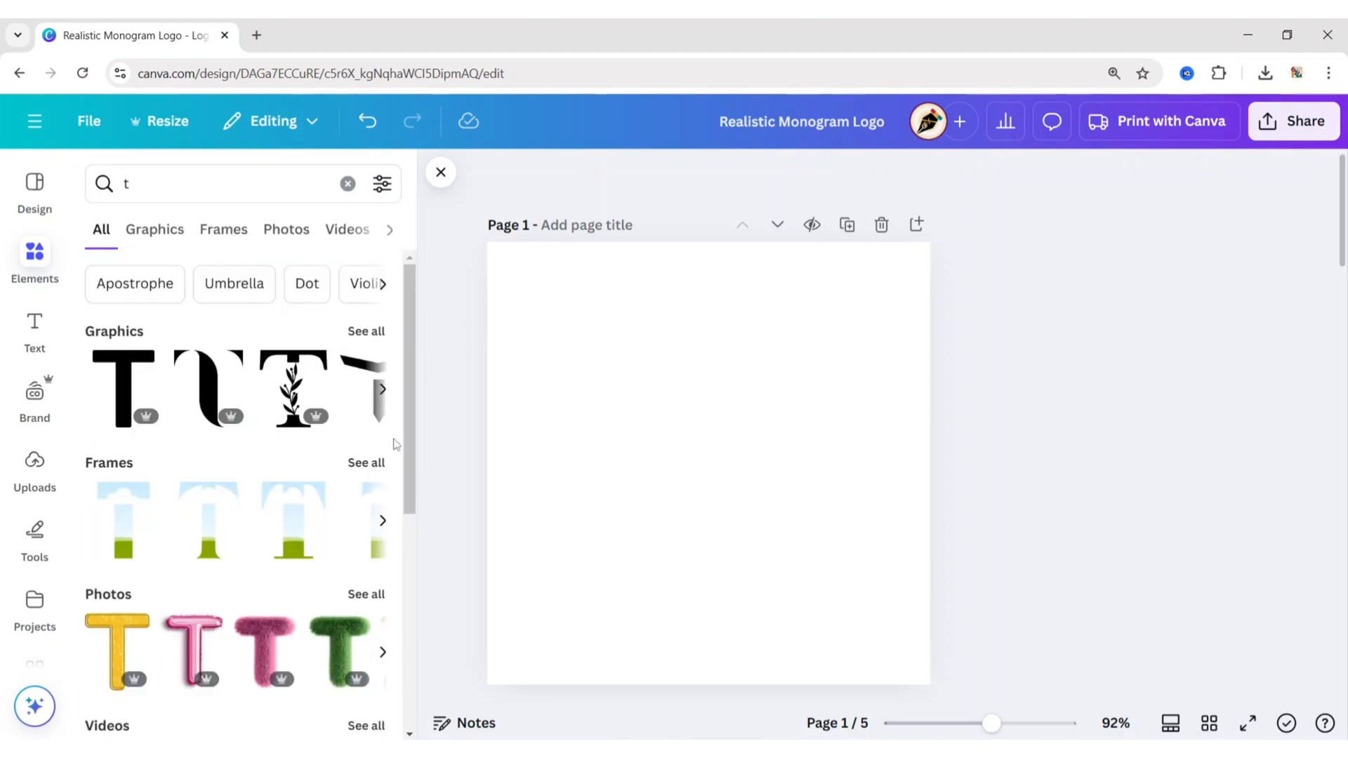
left_click(144, 227)
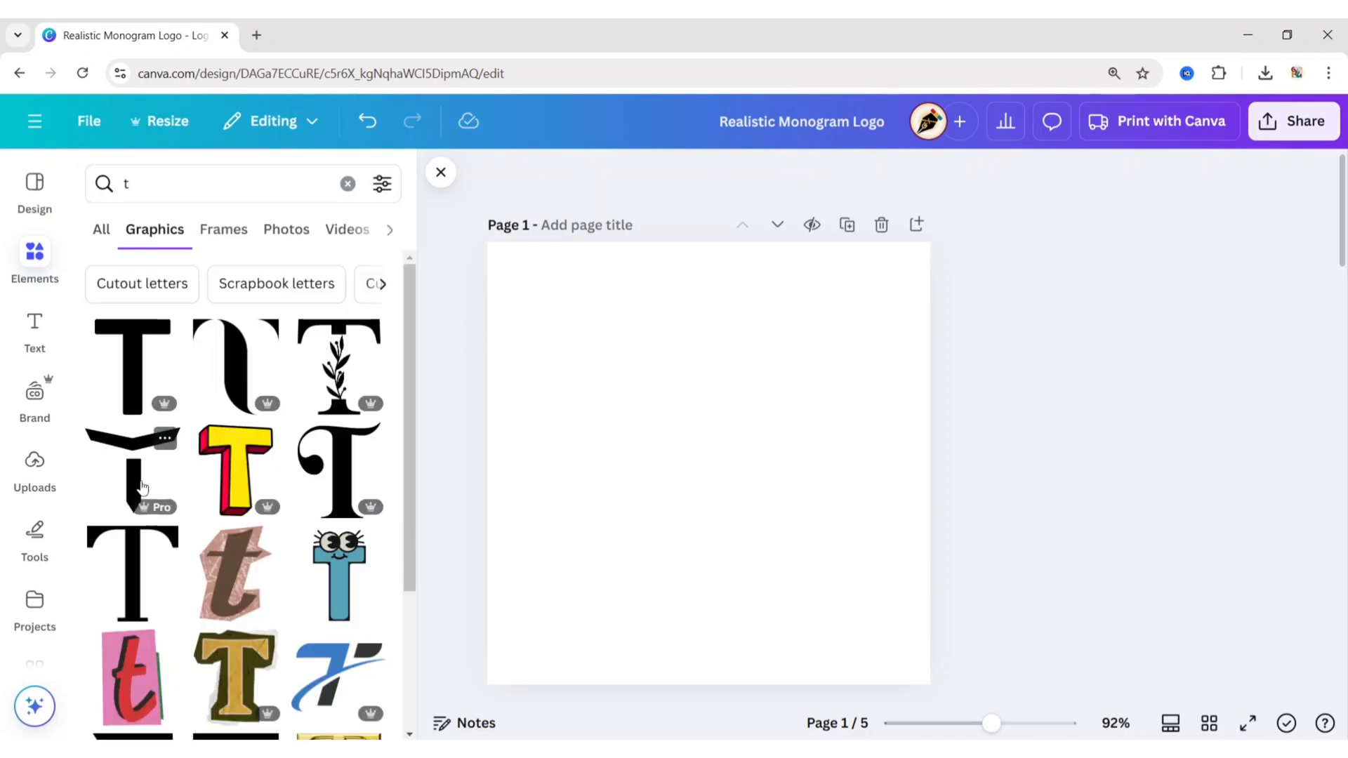
left_click(137, 478)
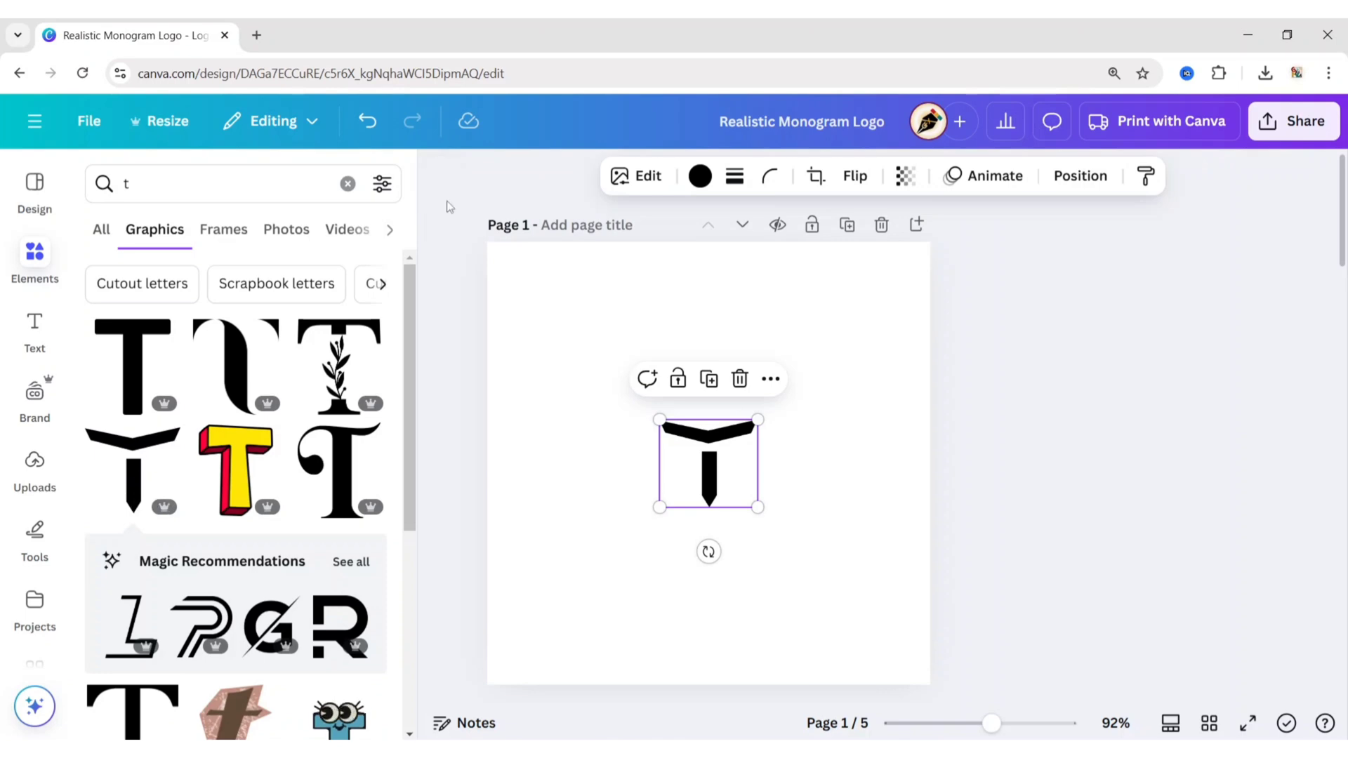
Step: Enlarge the T graphic and position it in the upper middle of the page
left_click(441, 172)
left_click_drag(710, 478, 780, 477)
mouse_move(723, 378)
left_mouse_down()
mouse_move(713, 412)
mouse_move(704, 397)
left_mouse_up()
left_click(695, 524)
Step: Search the element graphics for "d" and add the grey two-part D with the curved upper stroke
left_click(33, 259)
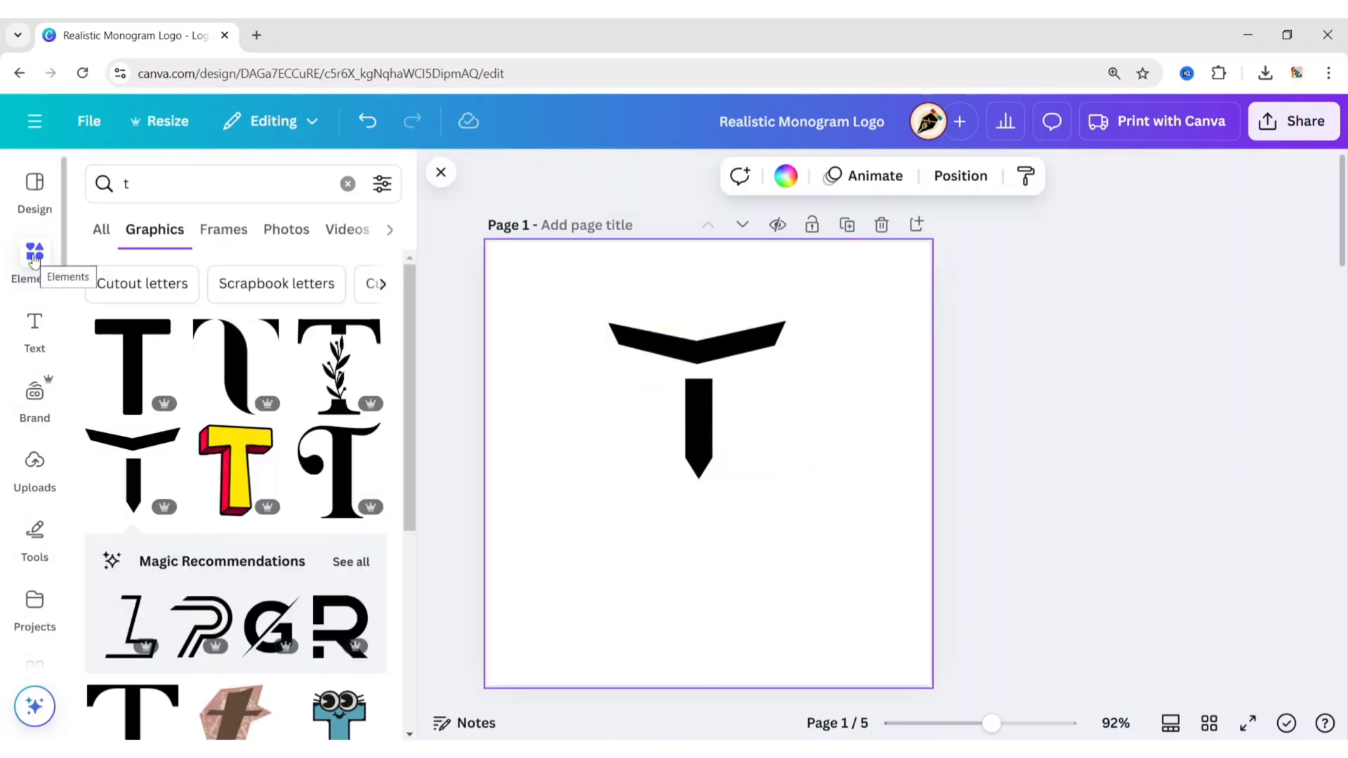
left_click(347, 184)
type("d")
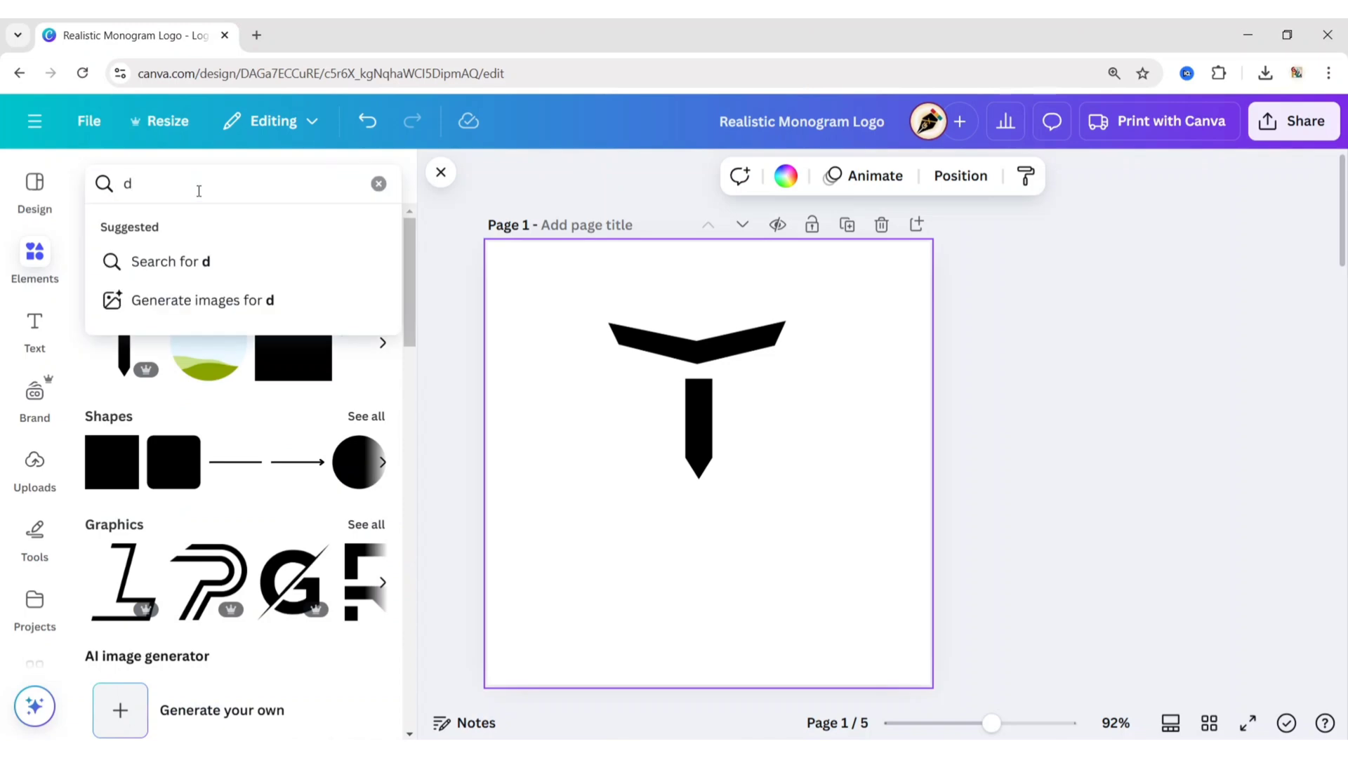
key("Return")
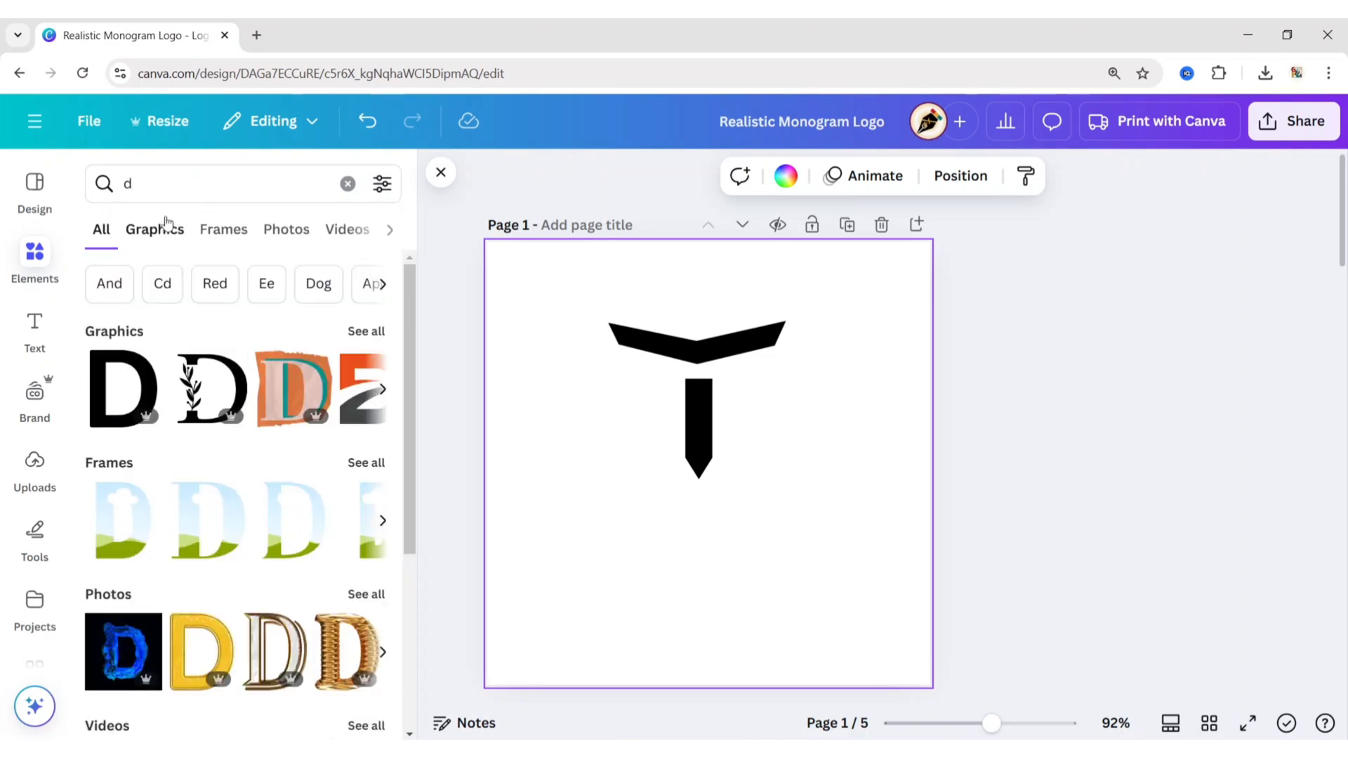
left_click(165, 232)
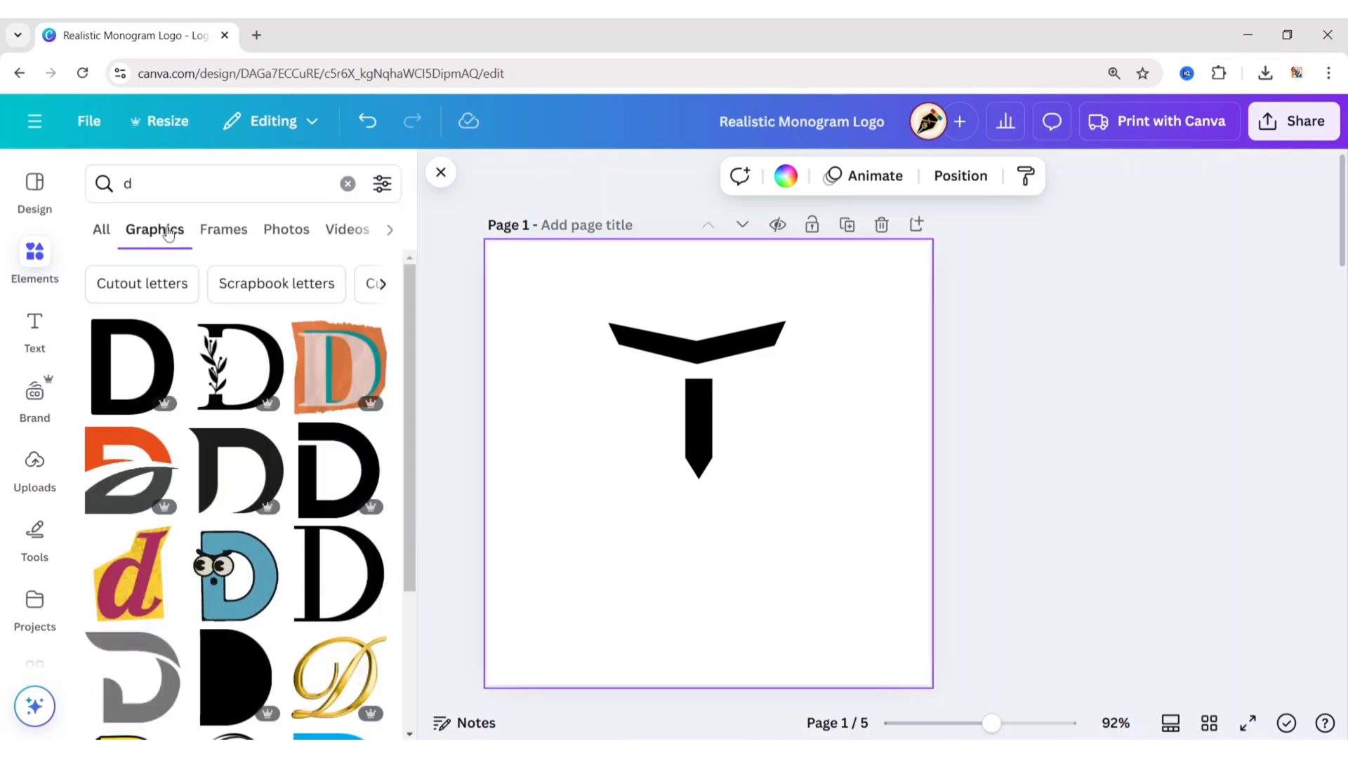
left_click(133, 705)
left_click(441, 173)
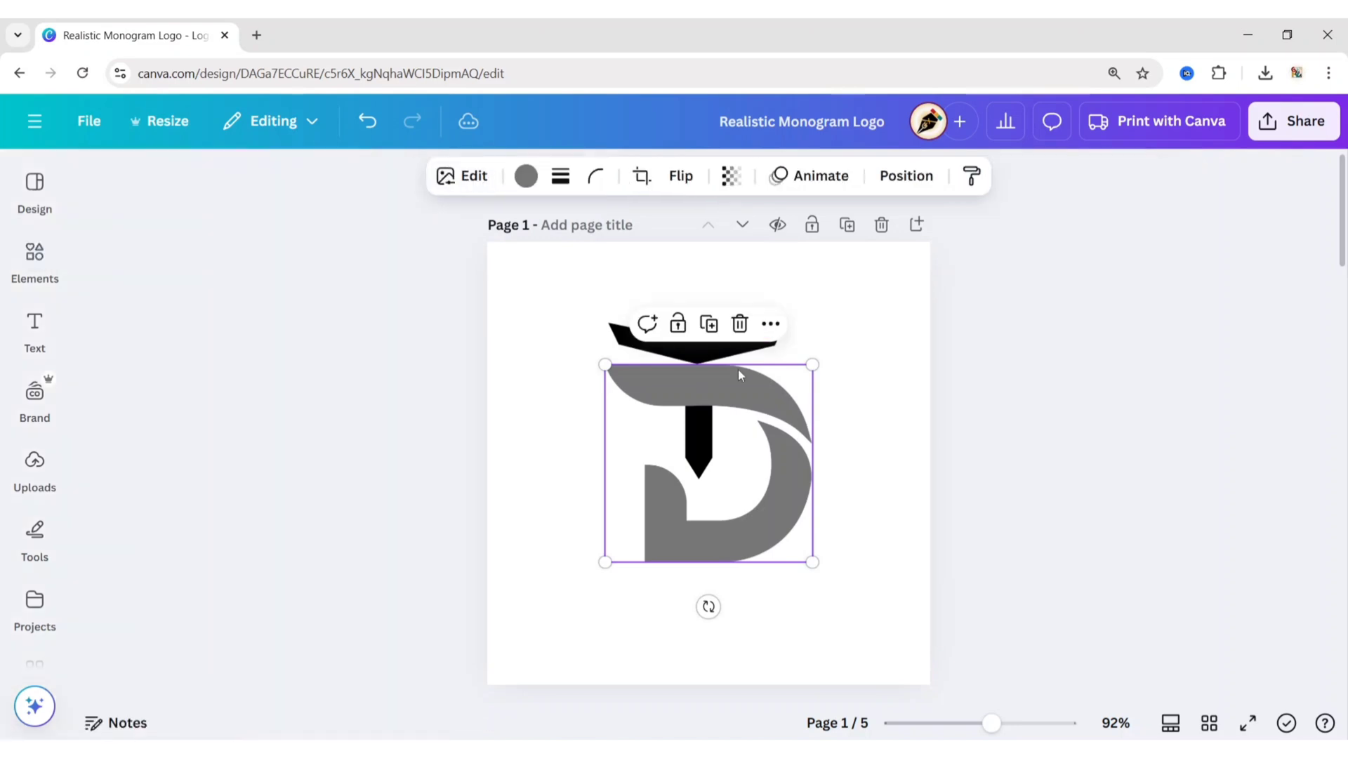
Step: Shrink the grey D and place it over the lower part of the T's stem
left_click_drag(812, 365, 779, 394)
mouse_move(722, 514)
left_mouse_down()
mouse_move(752, 526)
mouse_move(734, 520)
left_mouse_up()
left_click(876, 494)
left_click(765, 483)
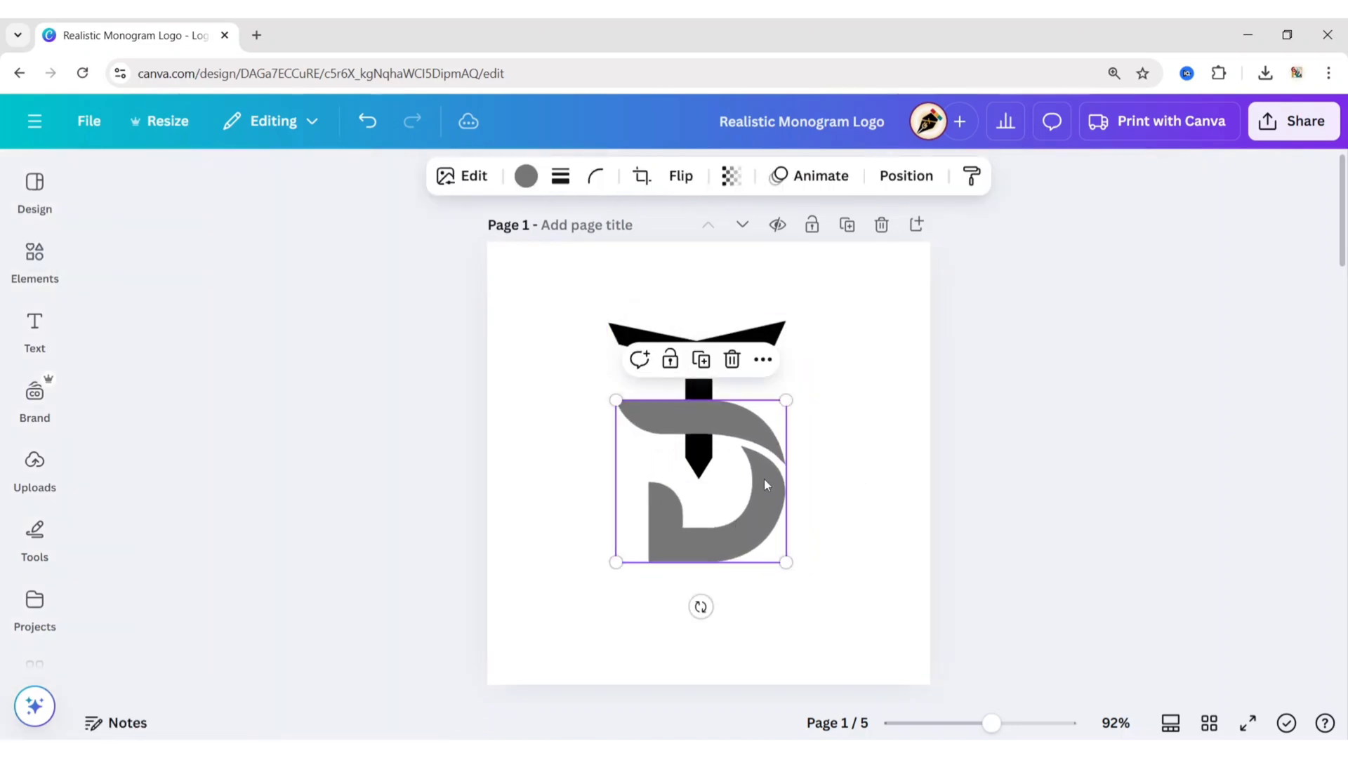
left_click_drag(788, 397, 781, 437)
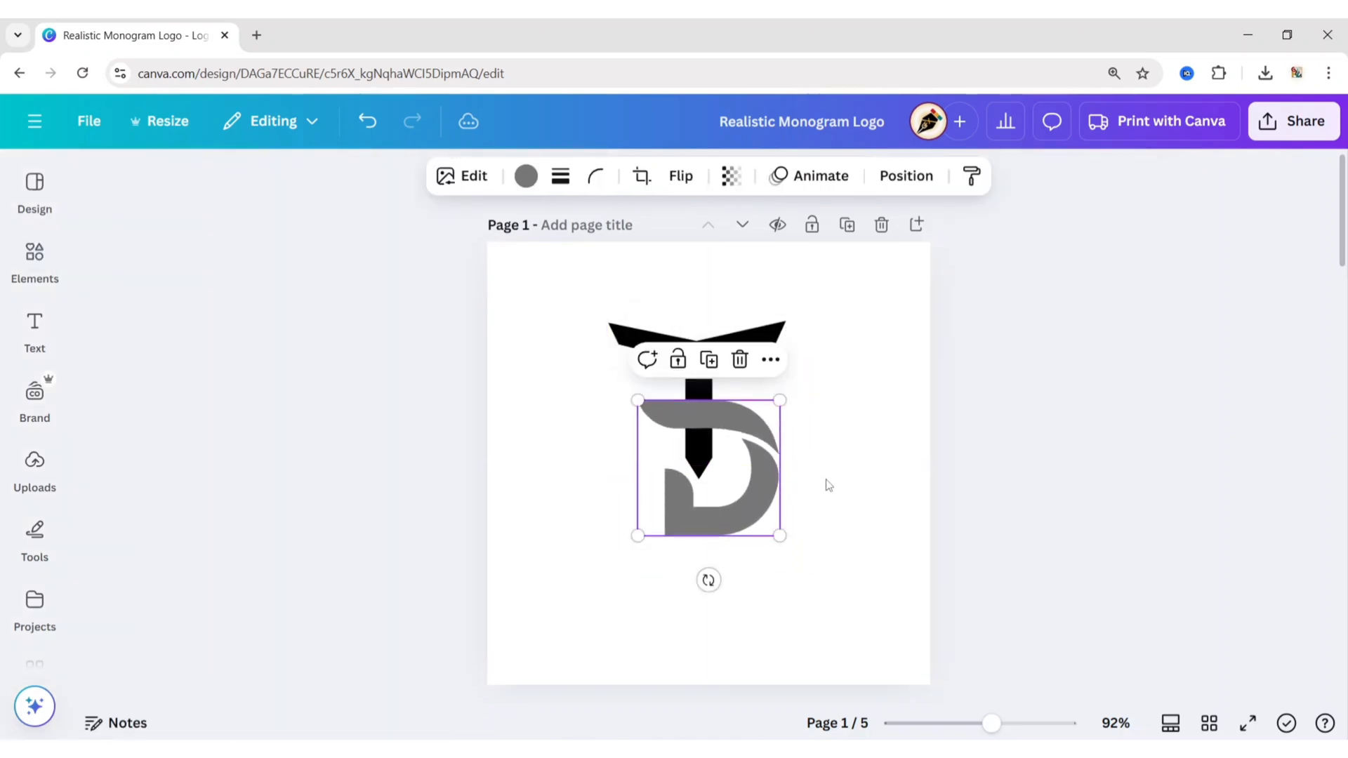
Step: Duplicate the T graphic and align the copy exactly over the original
left_click(733, 363)
left_click(698, 282)
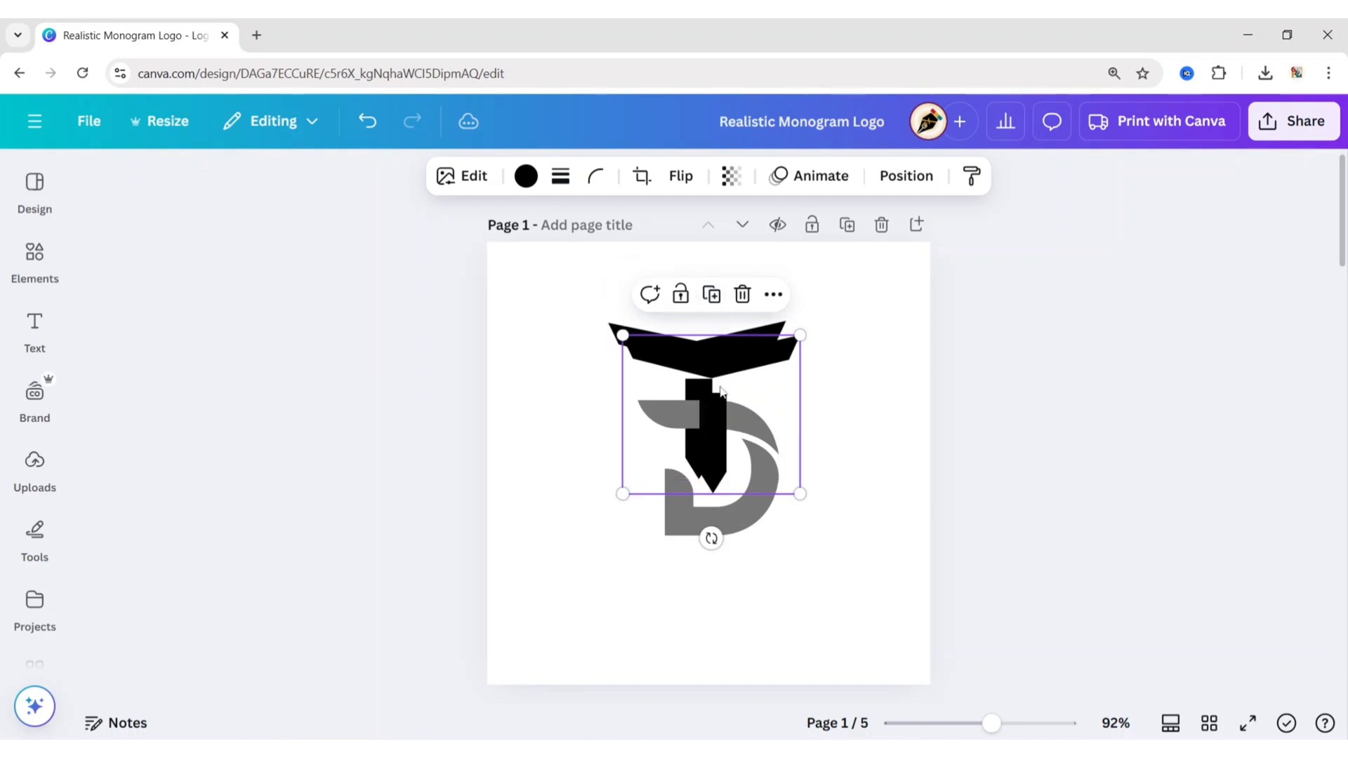
left_click_drag(721, 365, 707, 351)
Step: Crop the T copy down to the pointed stem tip below the D's upper stroke
left_click(642, 176)
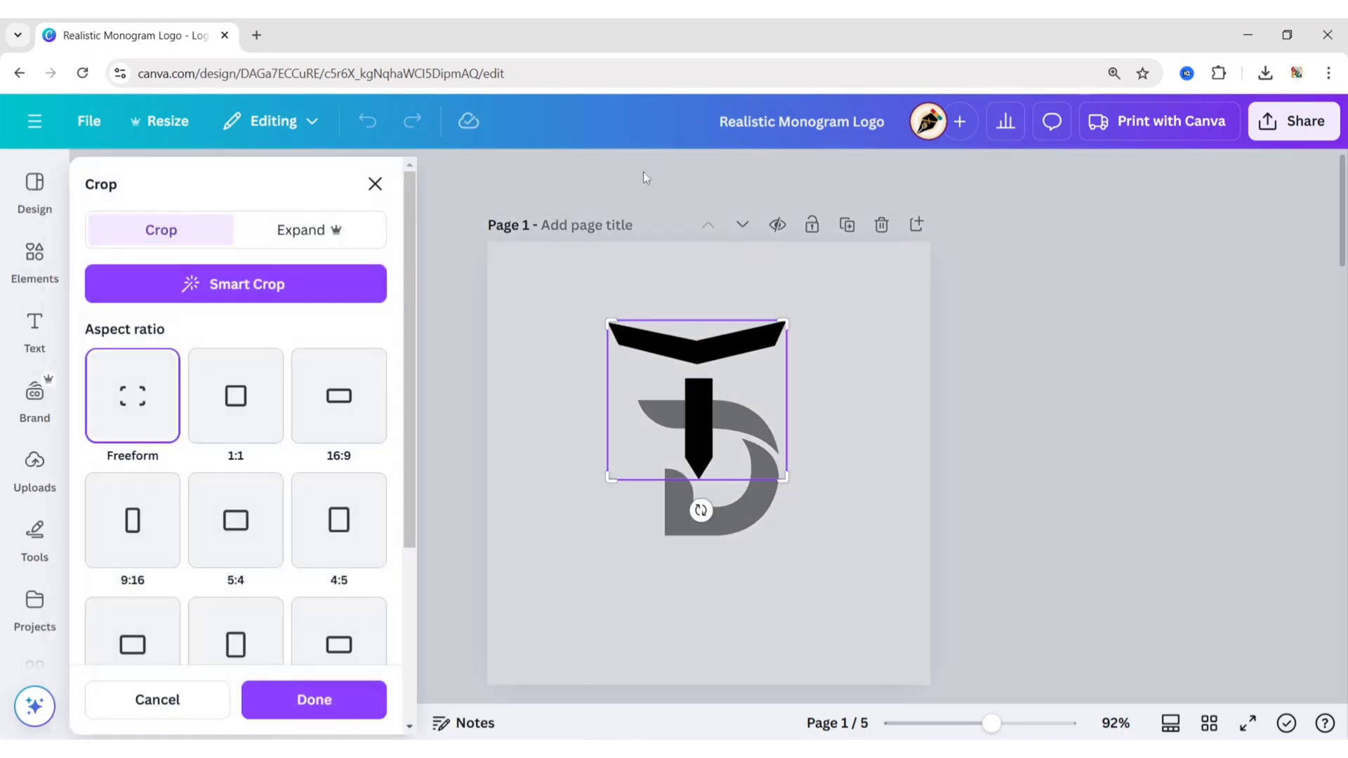
left_click_drag(786, 340, 787, 442)
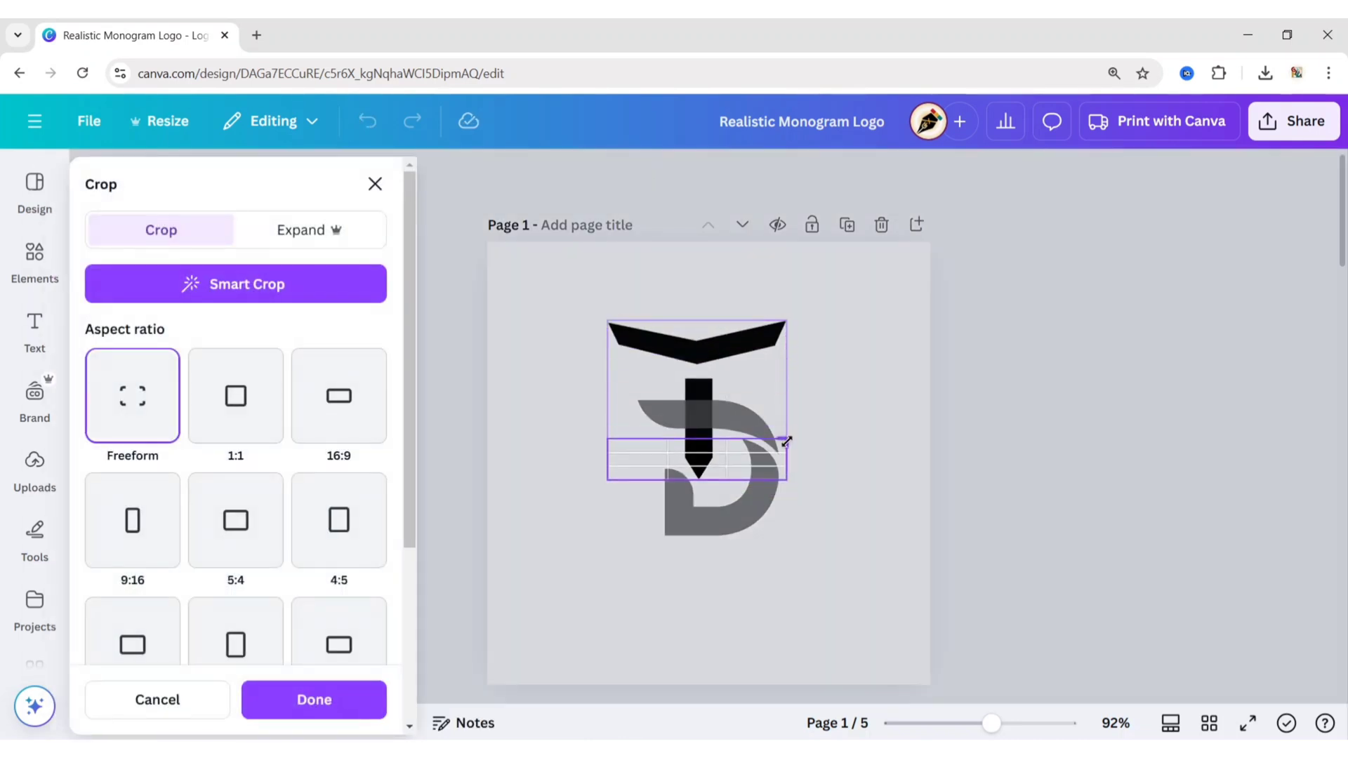
left_click(864, 421)
left_click(864, 421)
Step: Crop the original T to its top bar and the short stem piece above the D, and nudge it slightly up
left_click(727, 358)
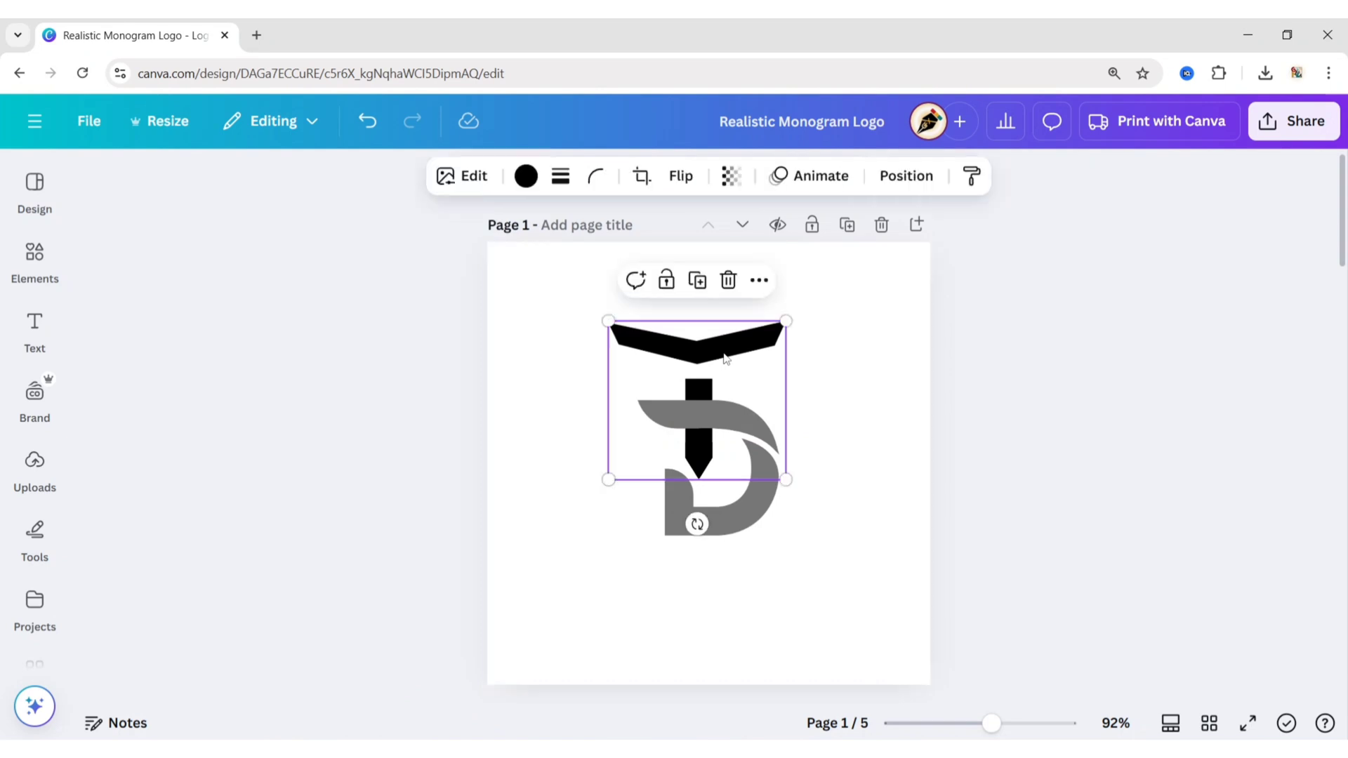
left_click(642, 176)
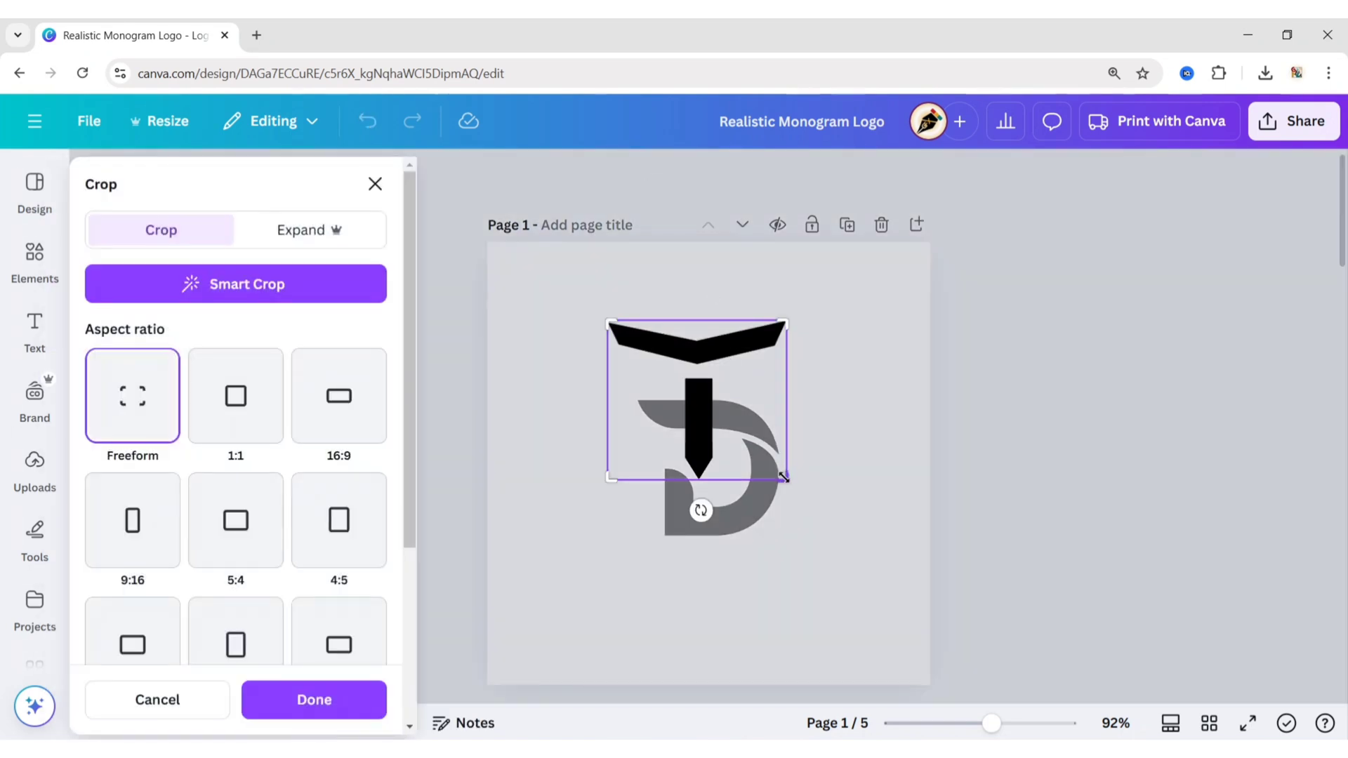
left_click_drag(785, 468, 793, 394)
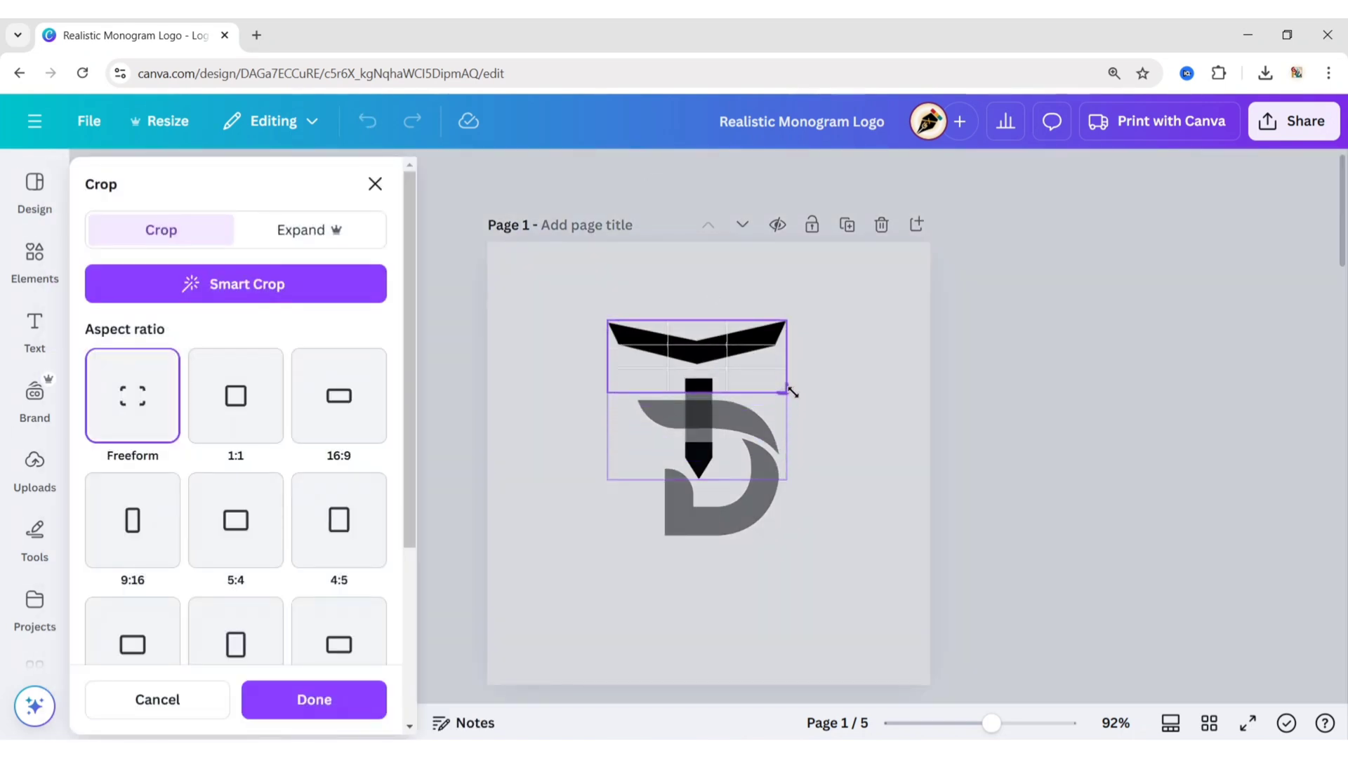
left_click(836, 419)
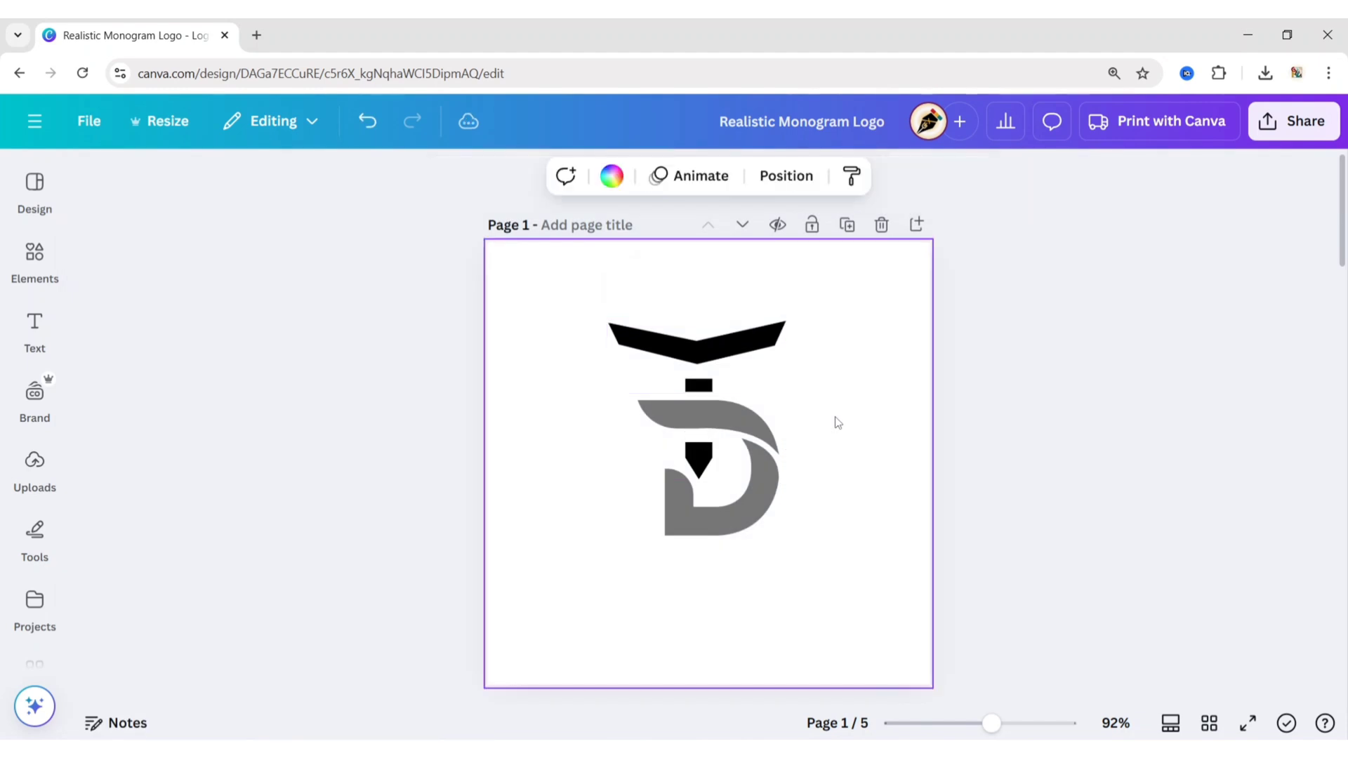
left_click(831, 424)
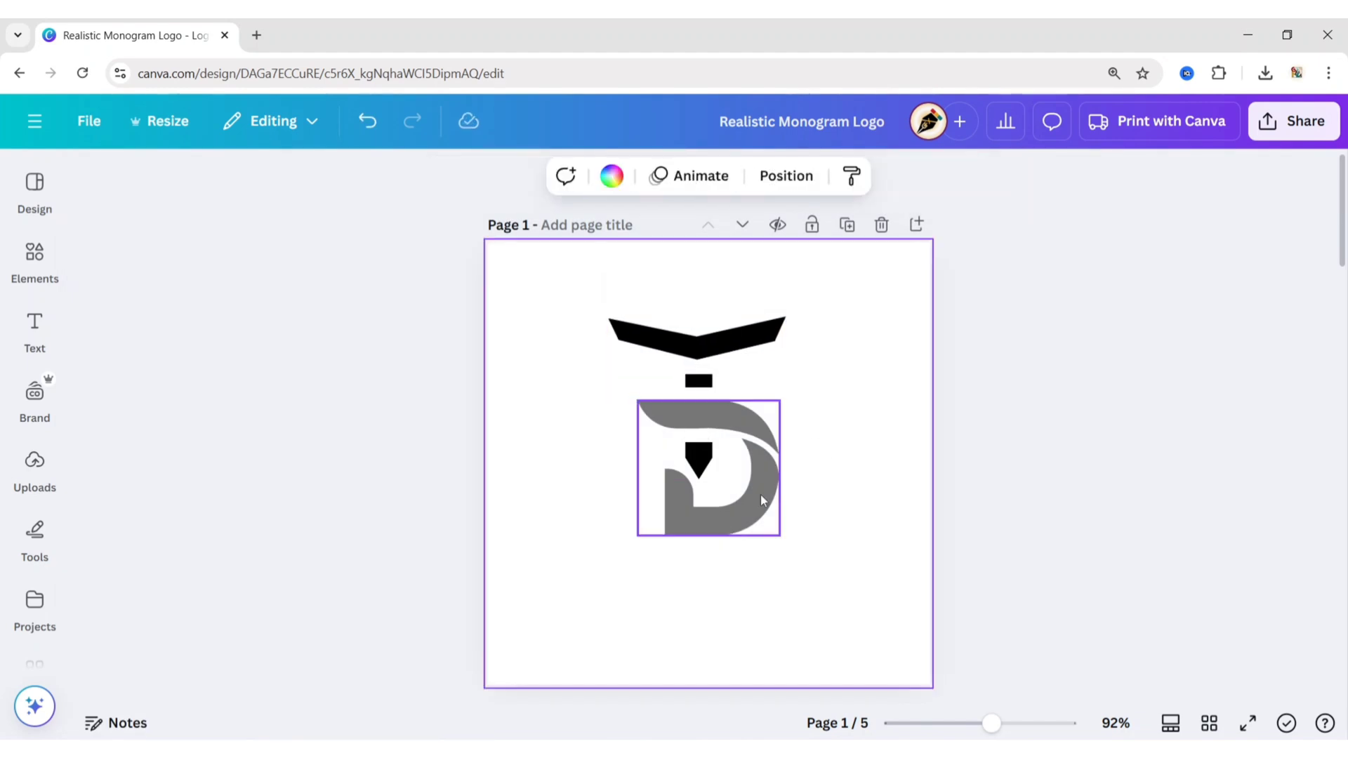
Step: Adjust the D's size and shift it slightly left to centre it under the T's top bar
left_click(761, 494)
mouse_move(649, 536)
left_mouse_down()
mouse_move(629, 557)
mouse_move(637, 550)
left_mouse_up()
left_click(863, 491)
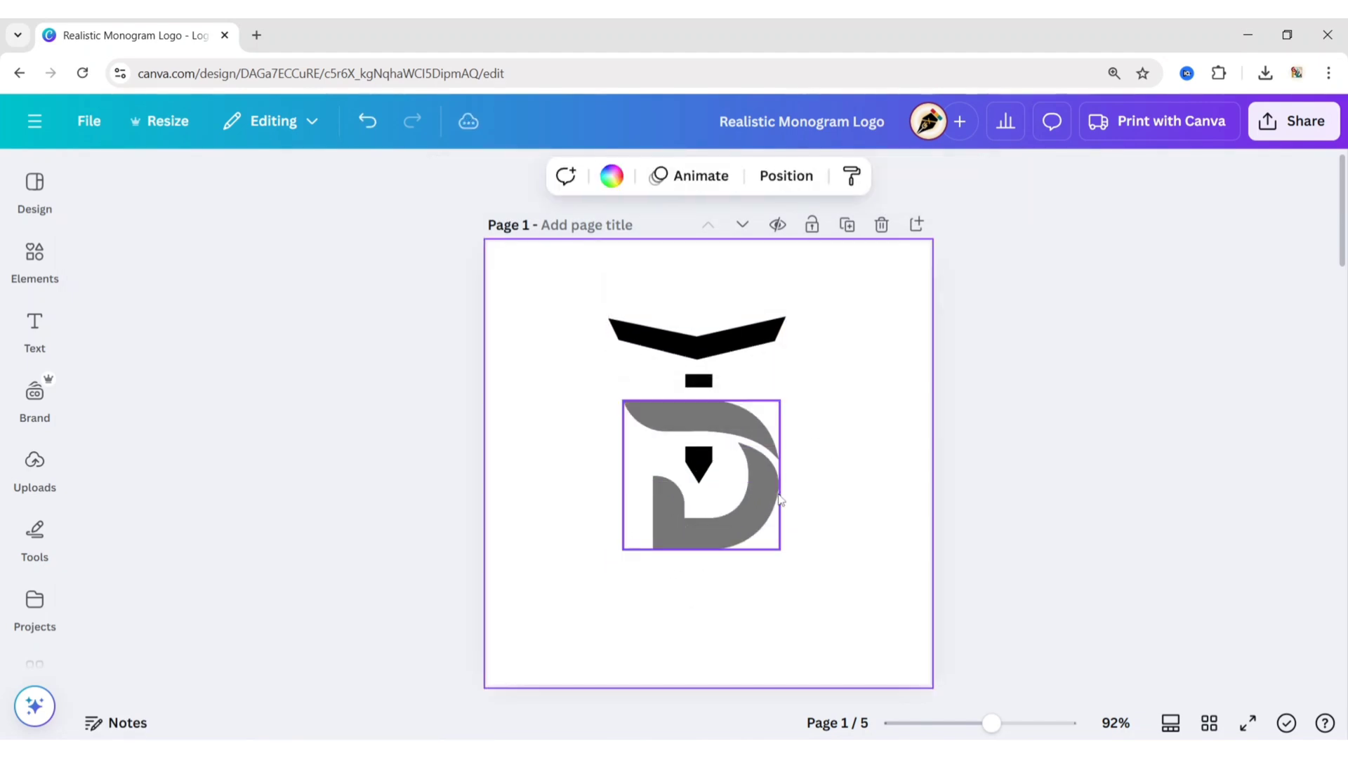
left_click(743, 493)
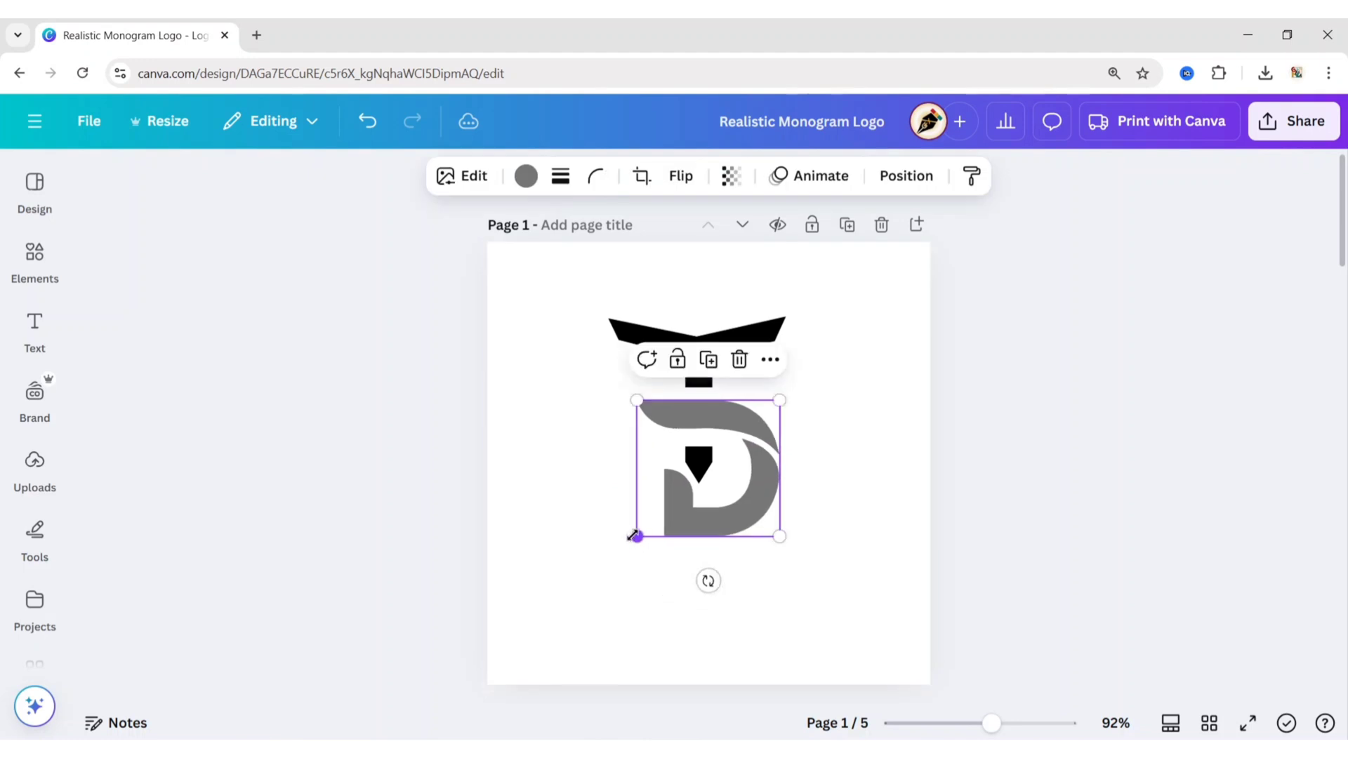
mouse_move(743, 493)
left_mouse_down()
mouse_move(736, 507)
mouse_move(736, 496)
left_mouse_up()
Step: Recrop the lower T piece so slightly more of the stem shows inside the D
left_click(706, 474)
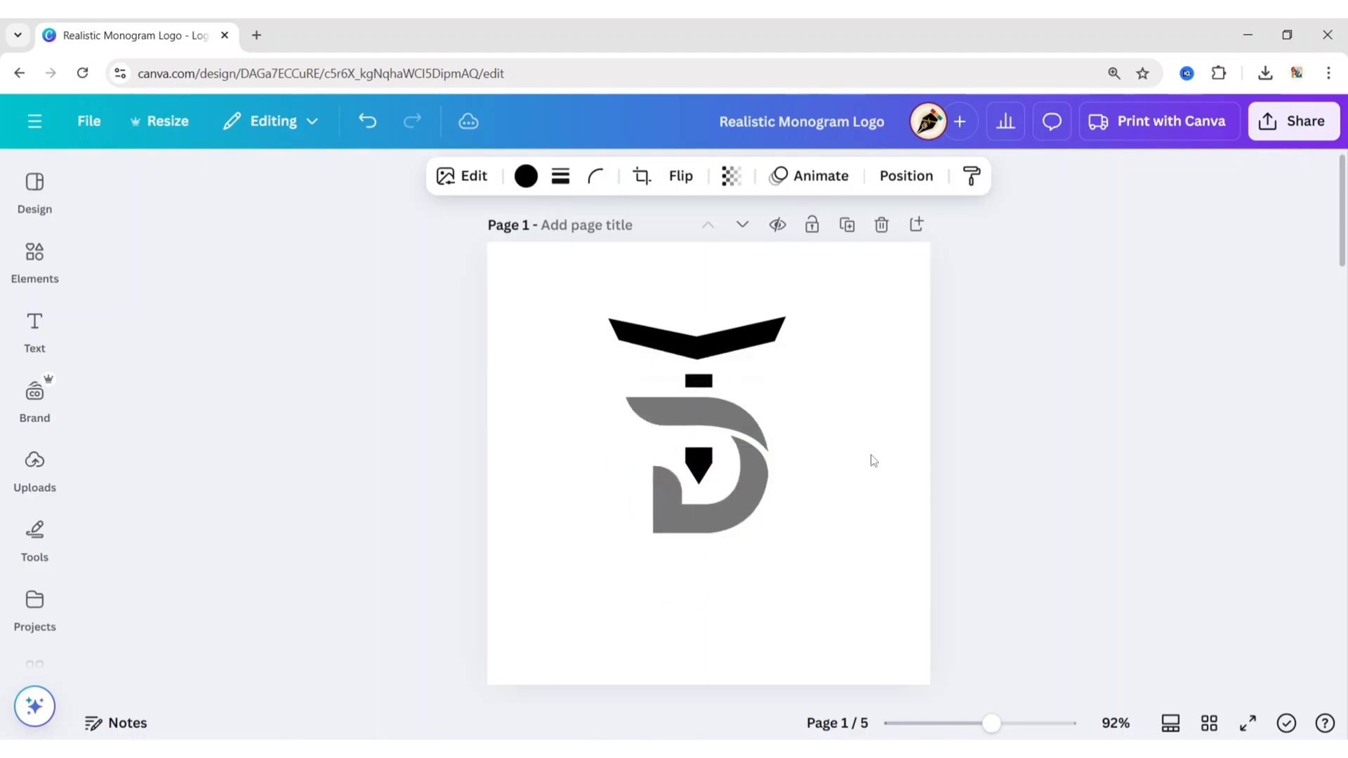
double_click(772, 469)
left_click_drag(795, 453, 783, 442)
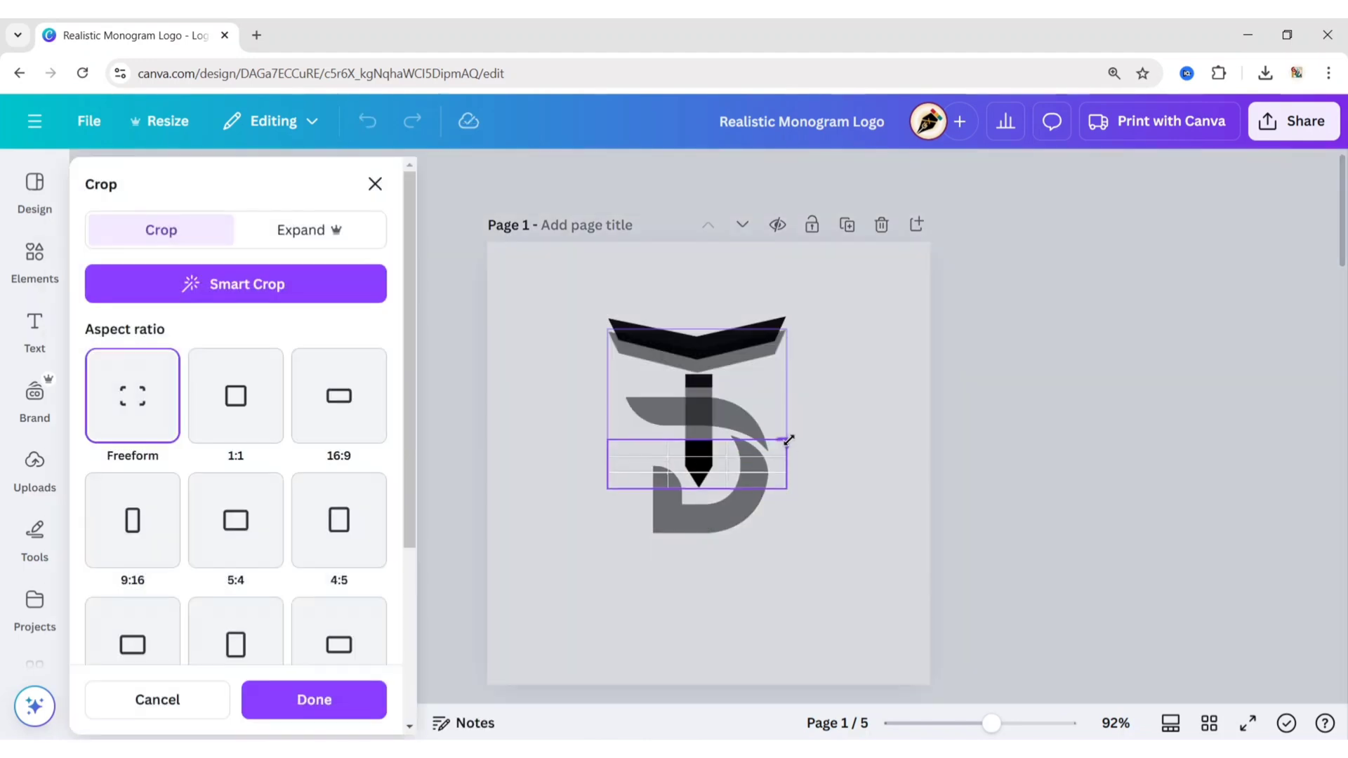
left_click(846, 439)
left_click(698, 331)
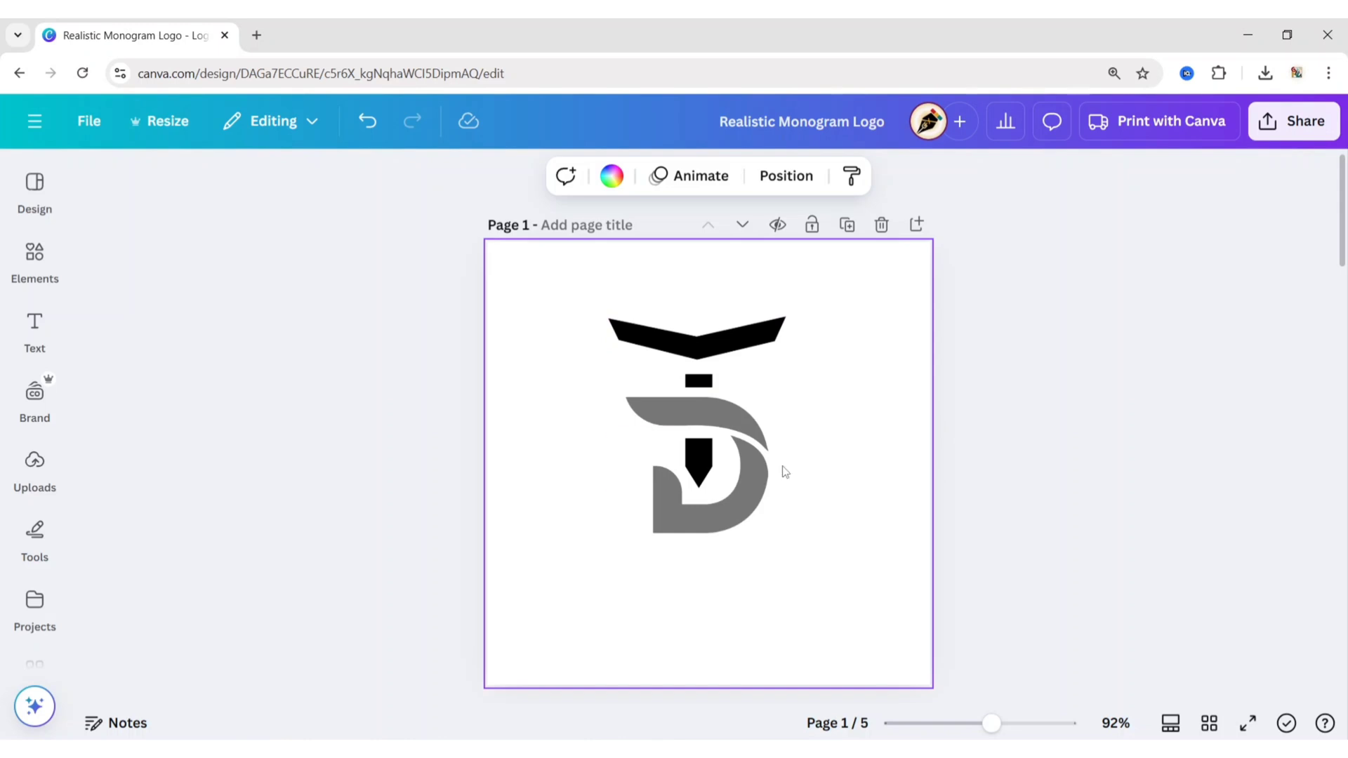
Step: Recolour the grey D with the golden orange from the document colours
left_click(726, 434)
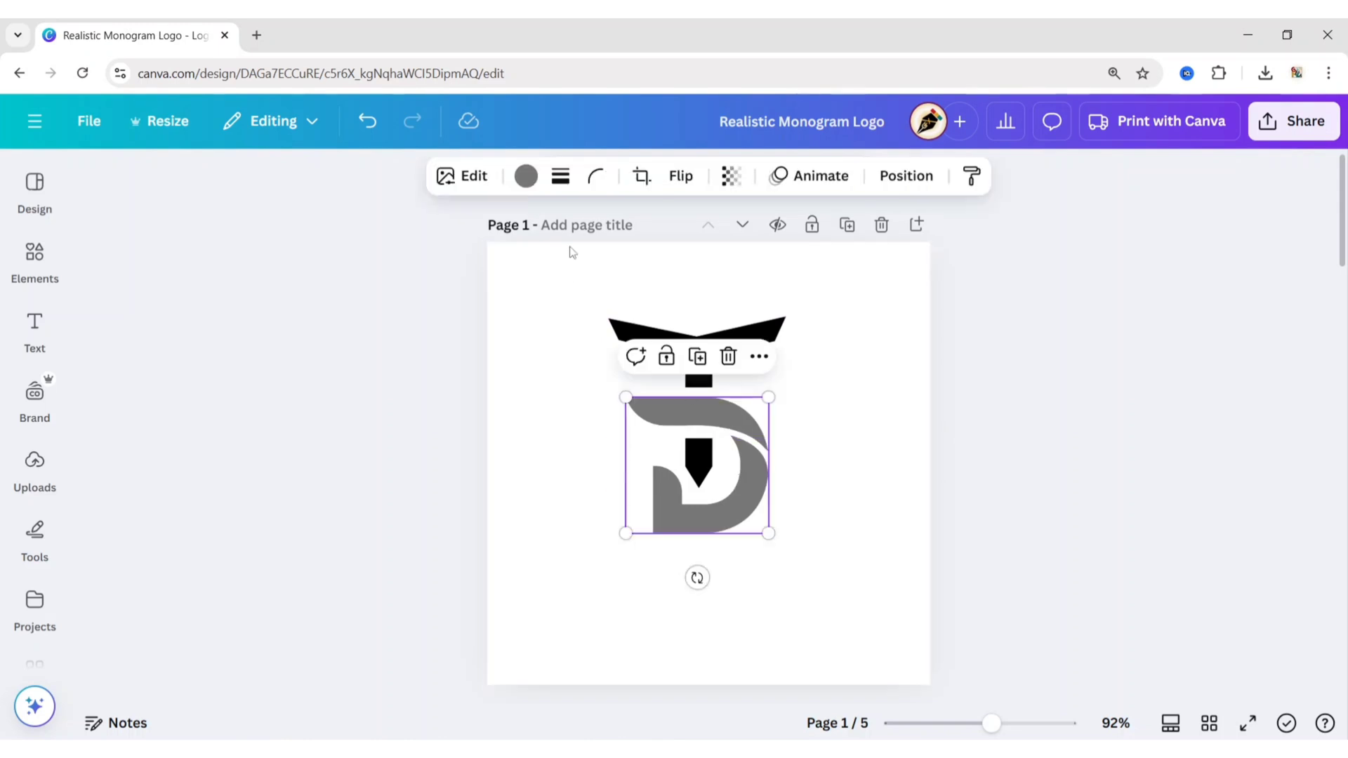
left_click(527, 179)
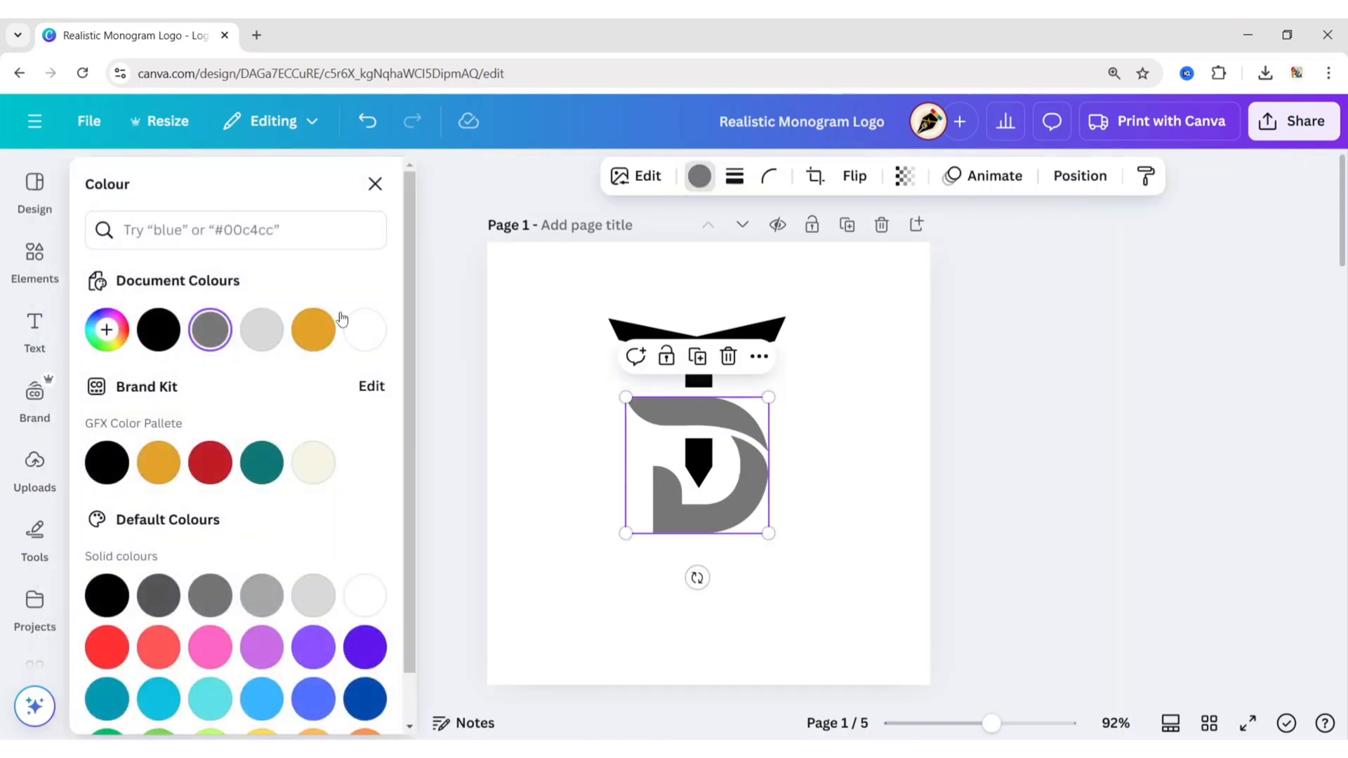
left_click(313, 330)
left_click(375, 184)
left_click(1017, 457)
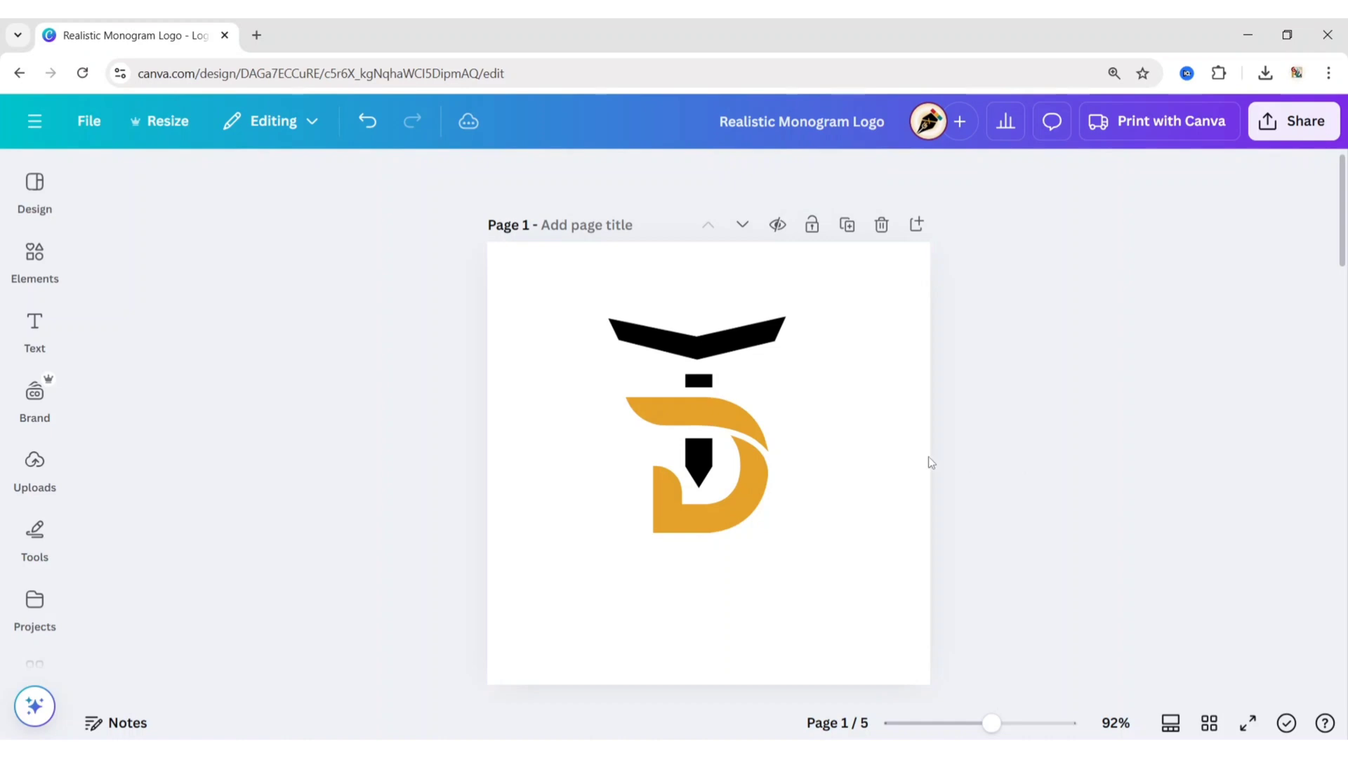
left_click(847, 512)
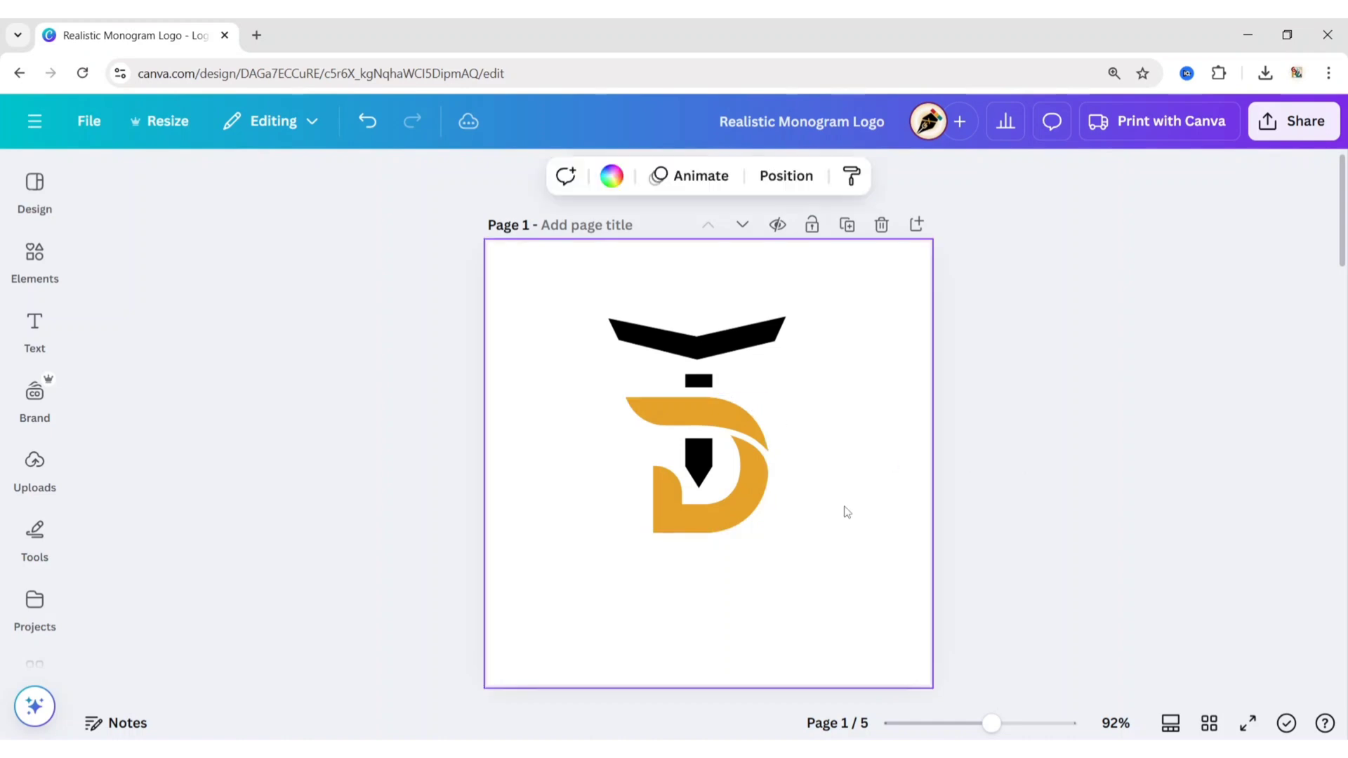
Step: Add a heading reading "The Detox" below the monogram
left_click(35, 323)
left_click(141, 372)
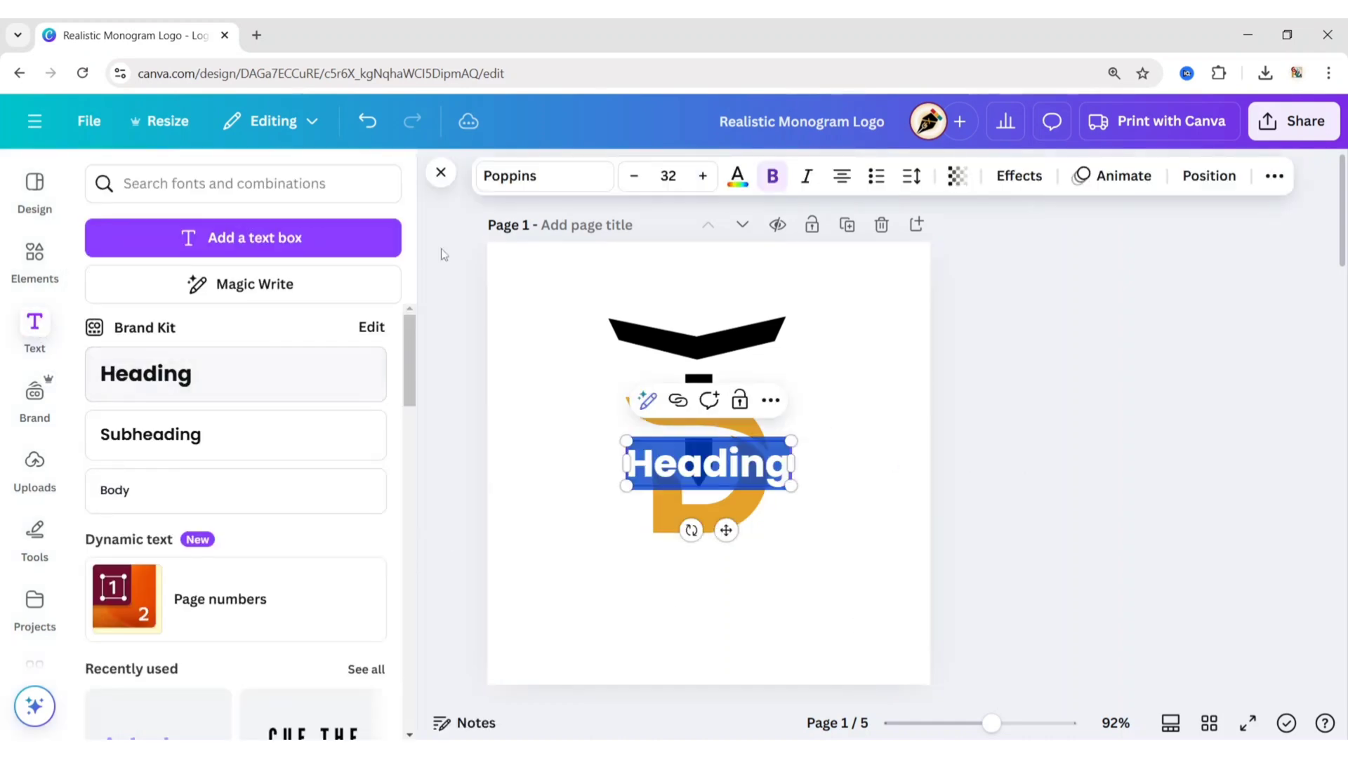
left_click(441, 175)
left_click_drag(723, 531, 730, 641)
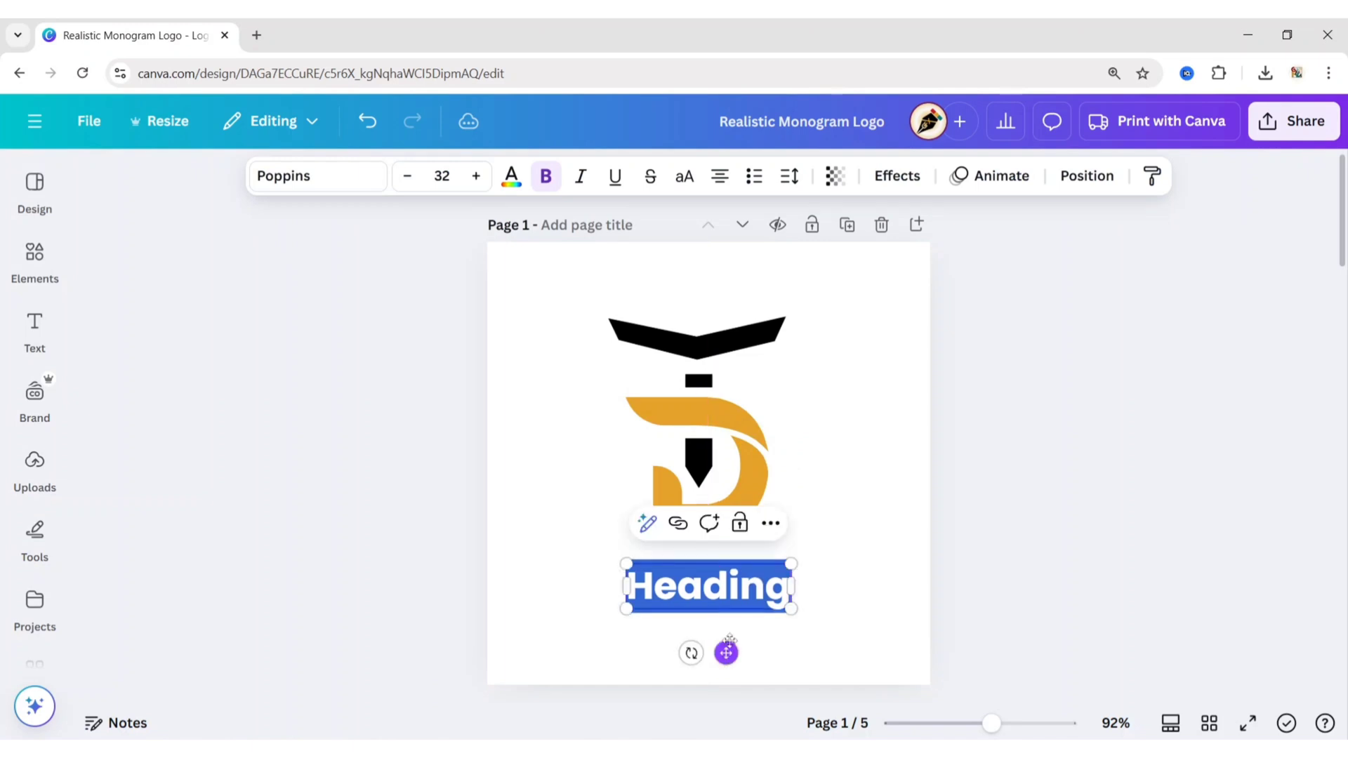
type("T")
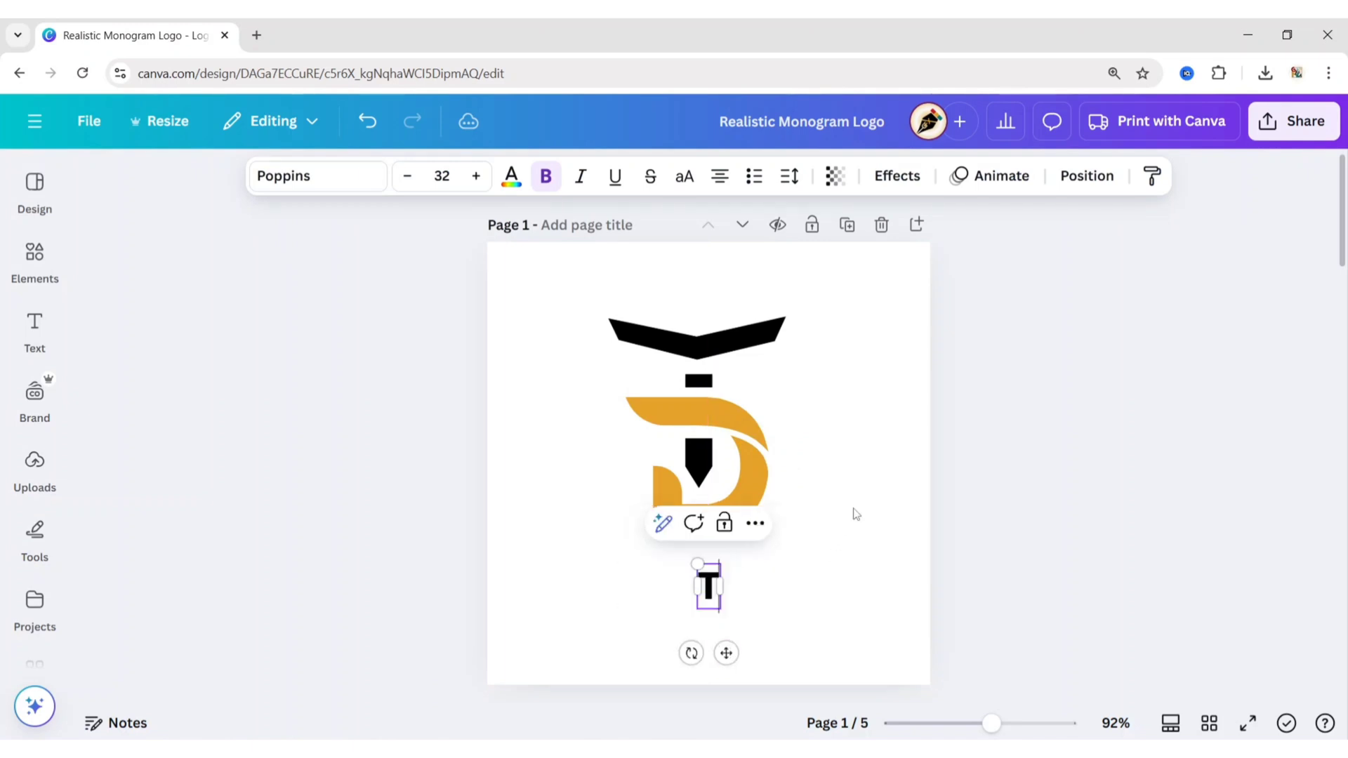
type("he Detox")
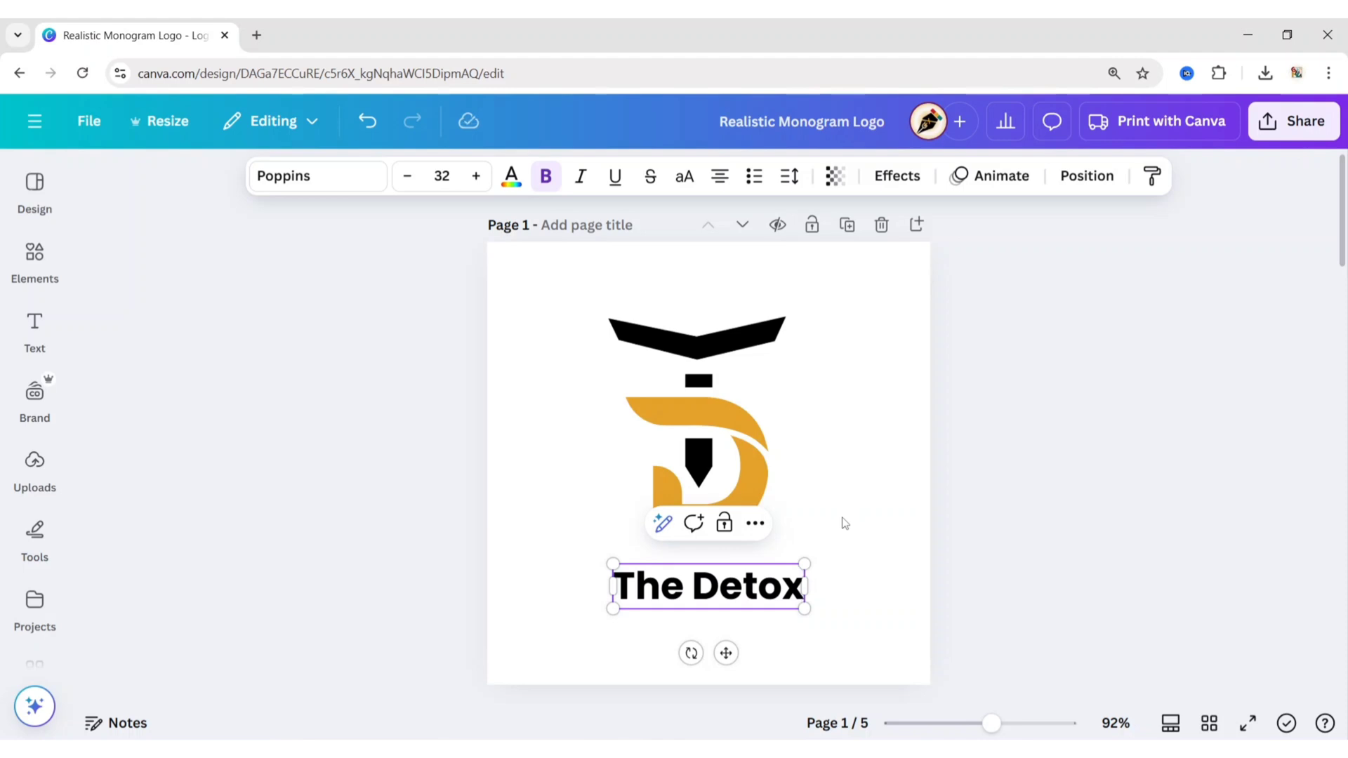
left_click(835, 530)
Step: Look through the Poppins font weights available for the "The Detox" heading
left_click(767, 590)
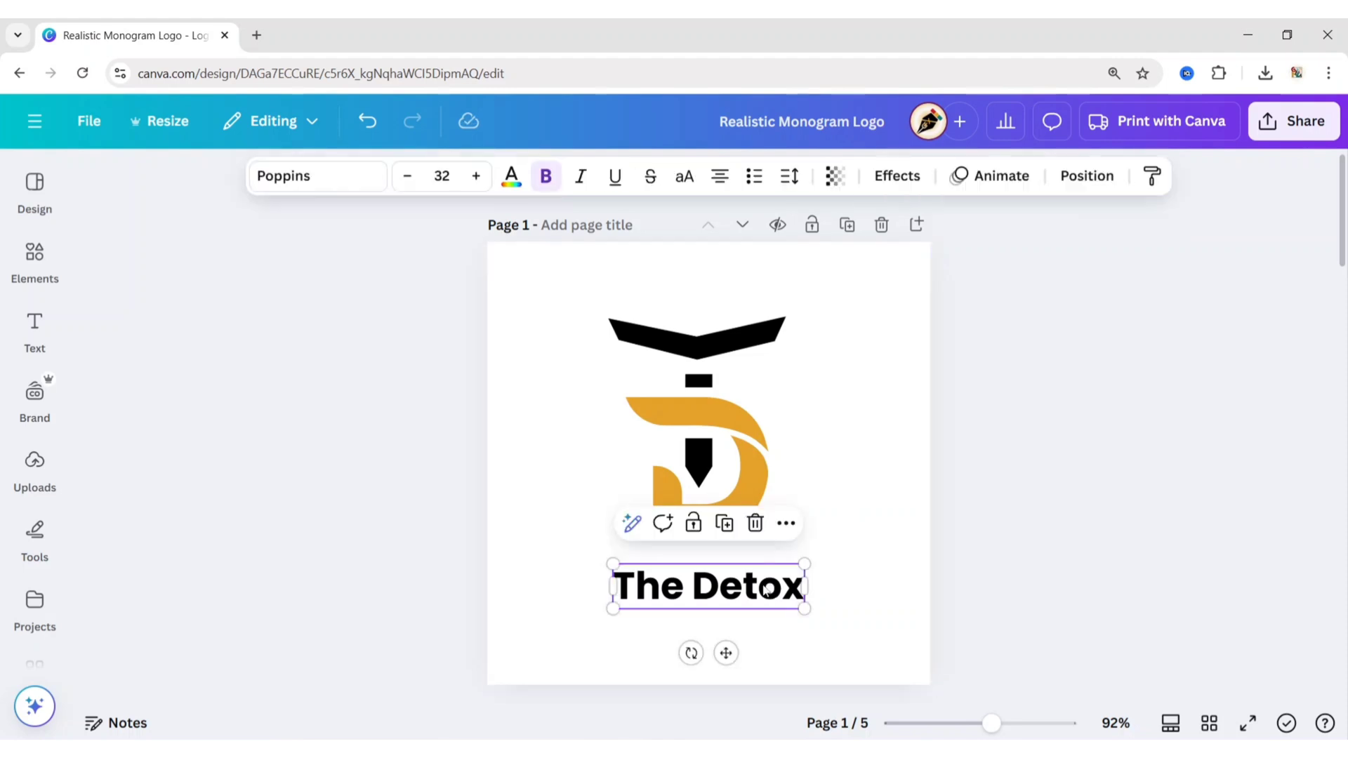
left_click(338, 187)
left_click(98, 413)
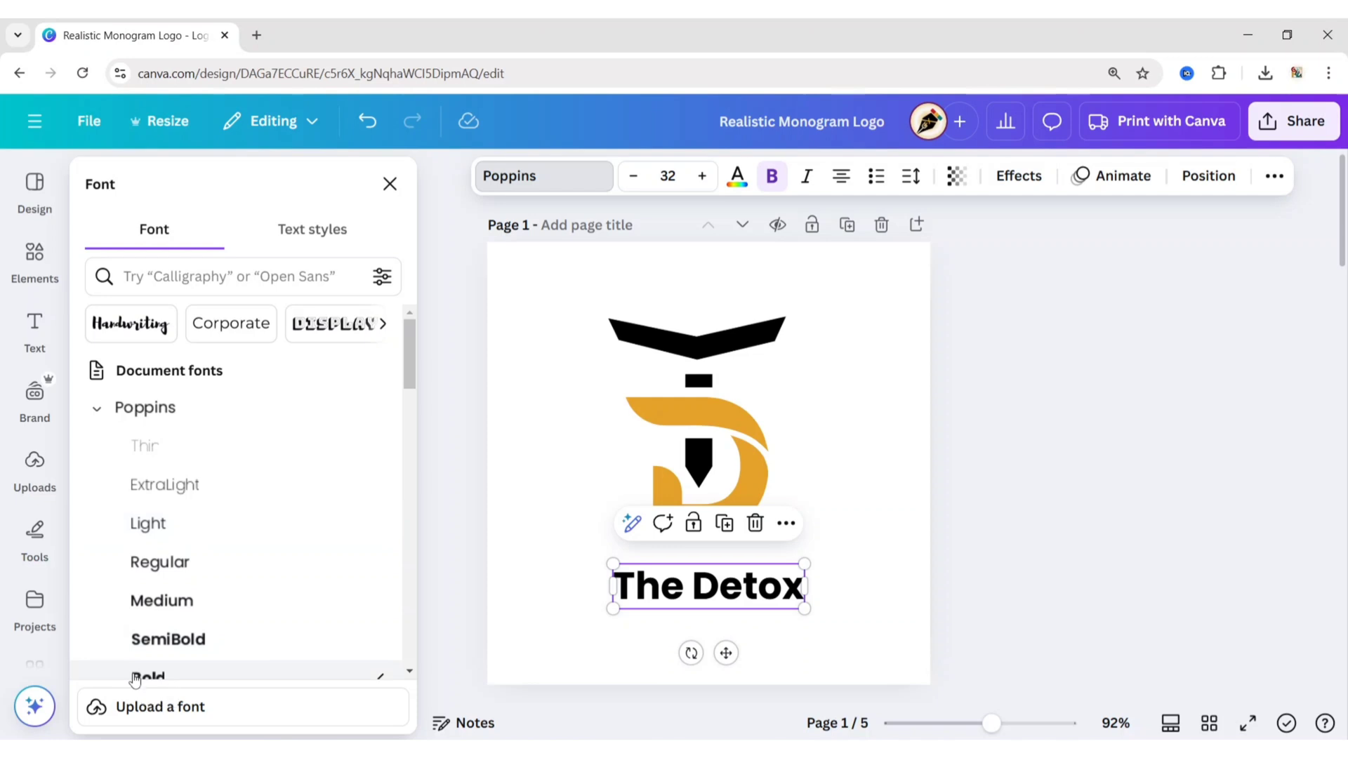
left_click(388, 184)
left_click(567, 517)
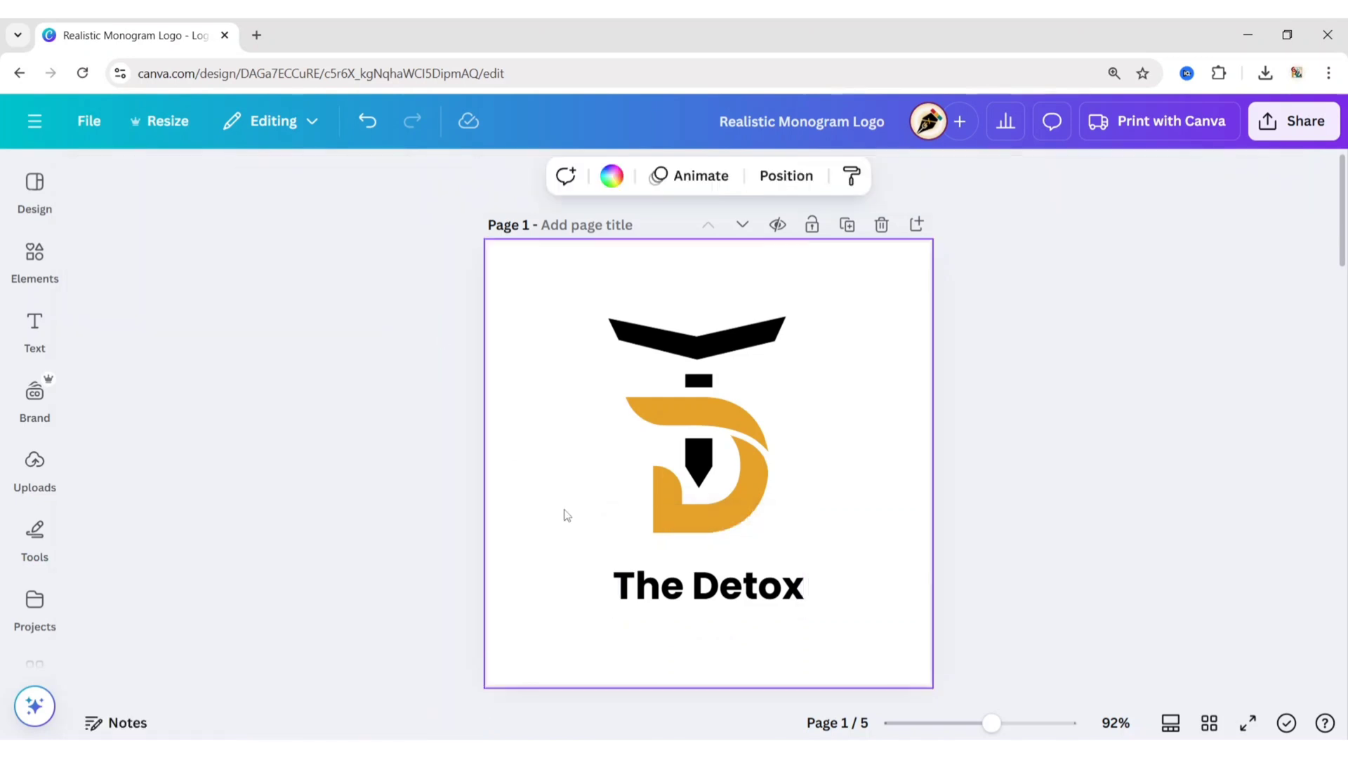
Step: Group the T and D monogram pieces and centre the group horizontally on the page
left_click(734, 602)
left_click_drag(559, 295, 850, 554)
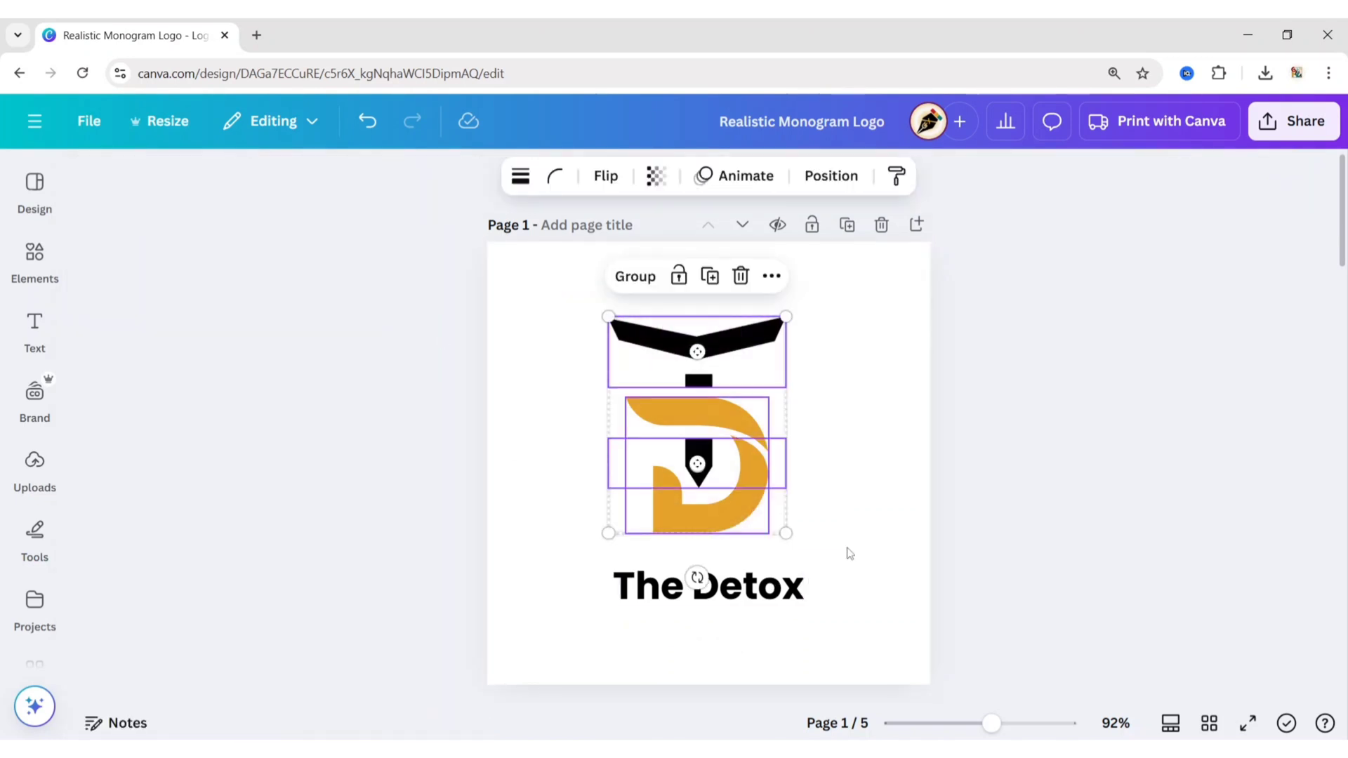
left_click(634, 280)
left_click(800, 176)
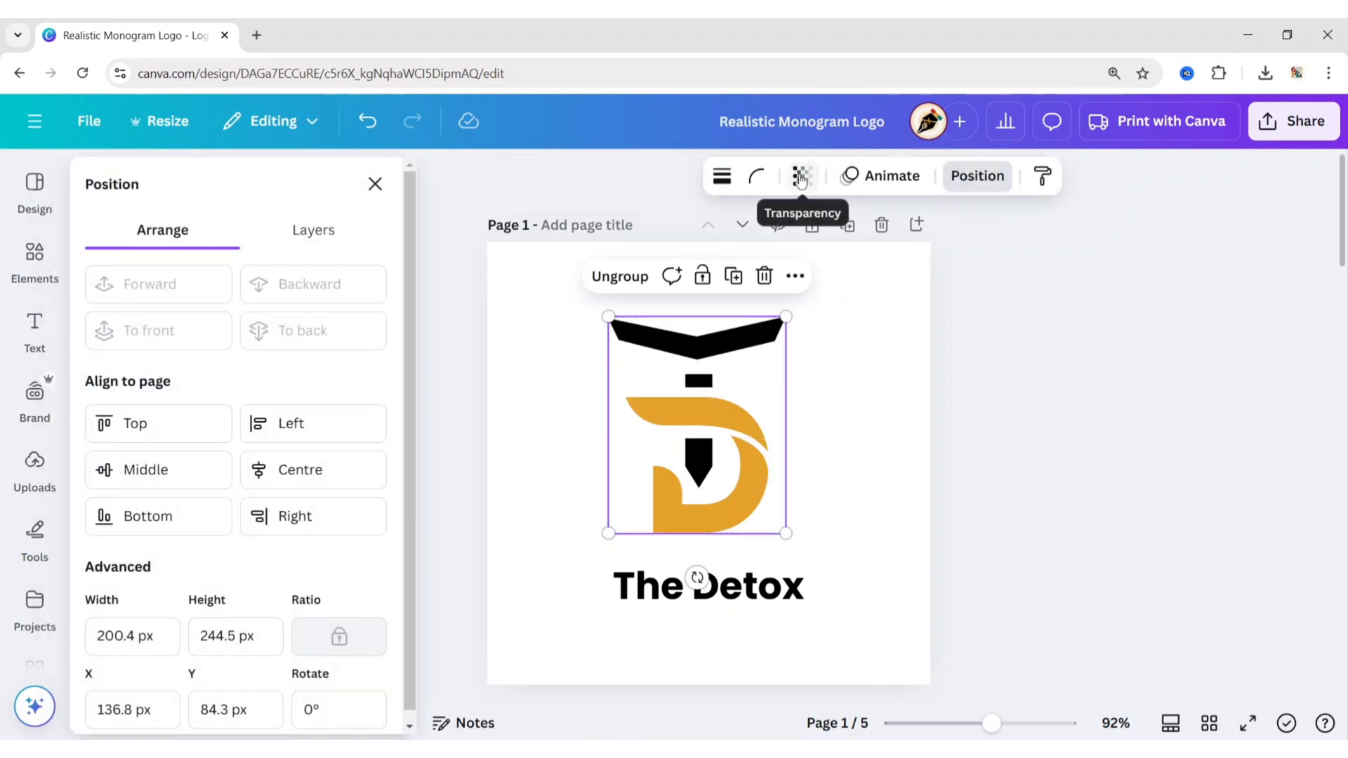
left_click(342, 472)
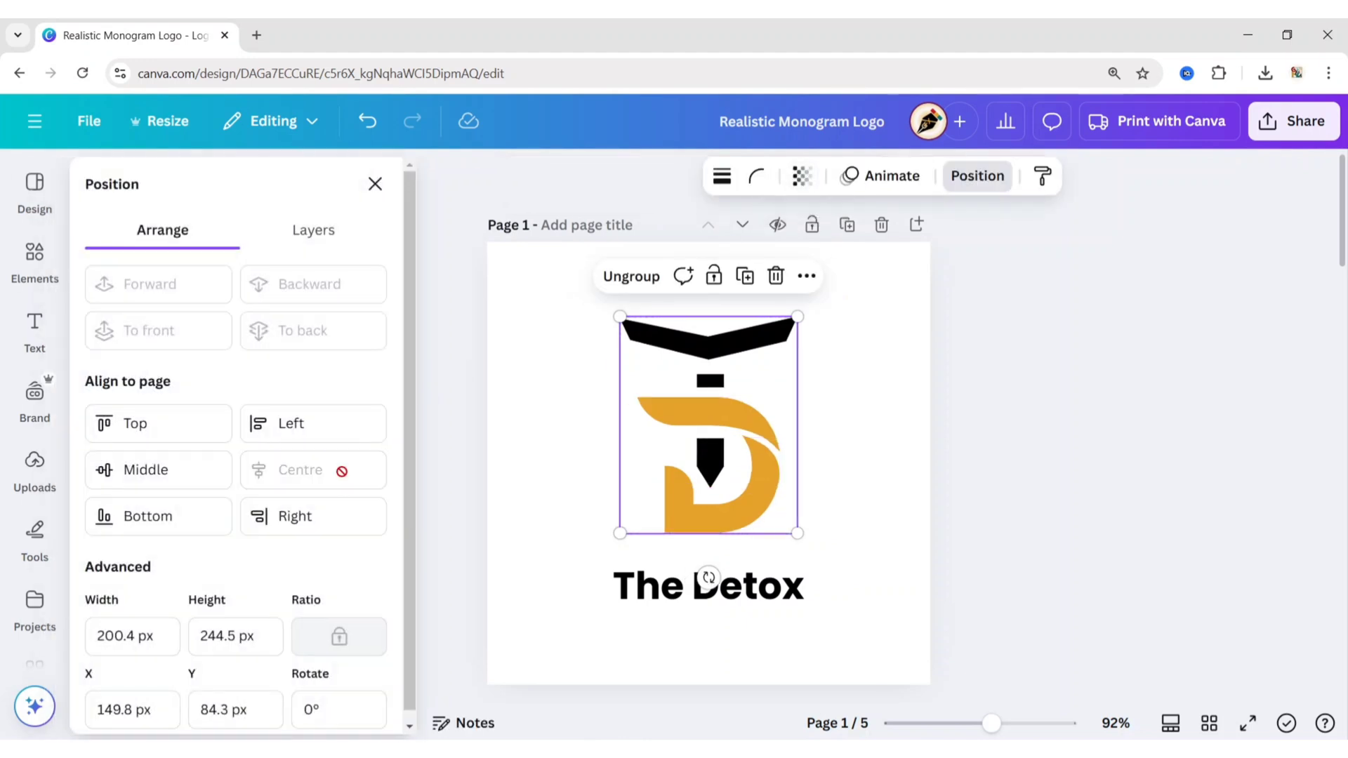
Step: Move the "The Detox" heading slightly up, closer to the monogram
left_click(653, 593)
left_click(375, 184)
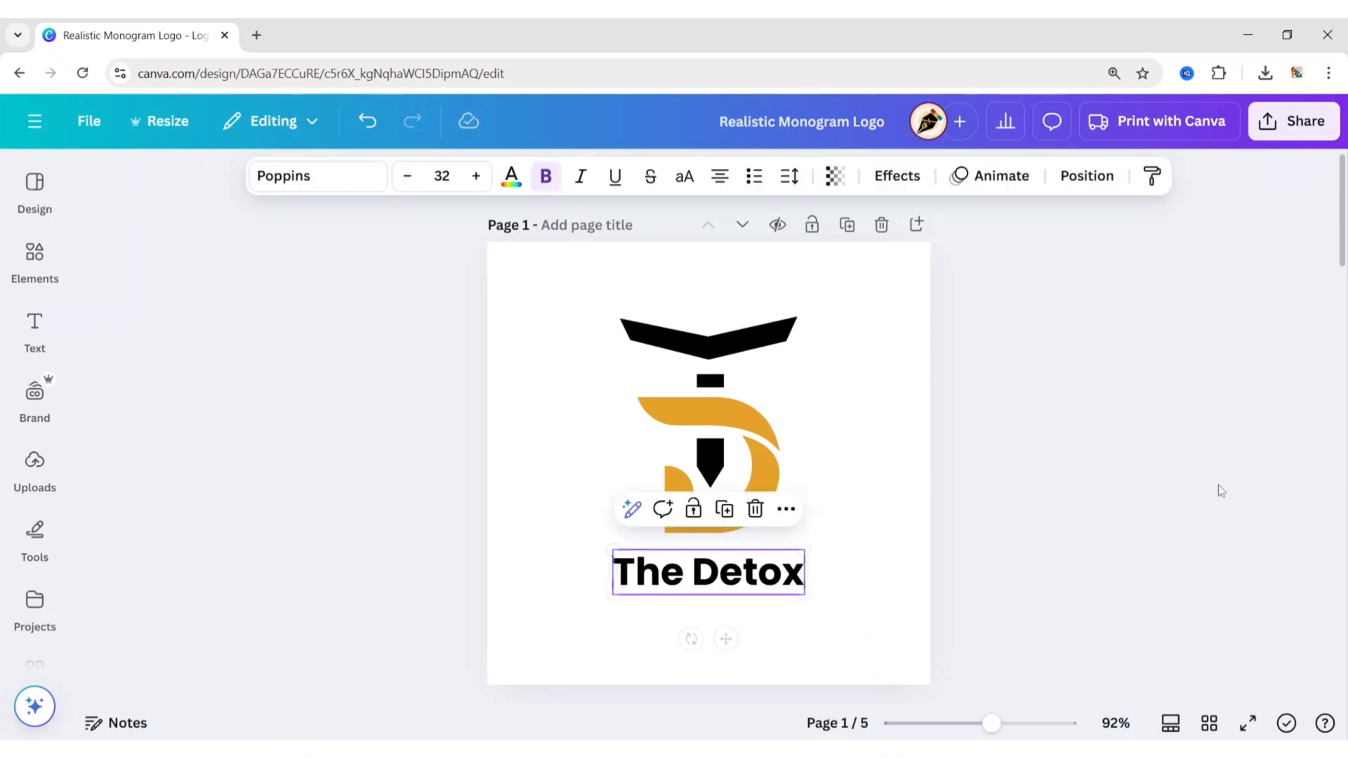
left_click(1061, 460)
Step: Enlarge the monogram group slightly and re-centre it horizontally above the heading
left_click(796, 336)
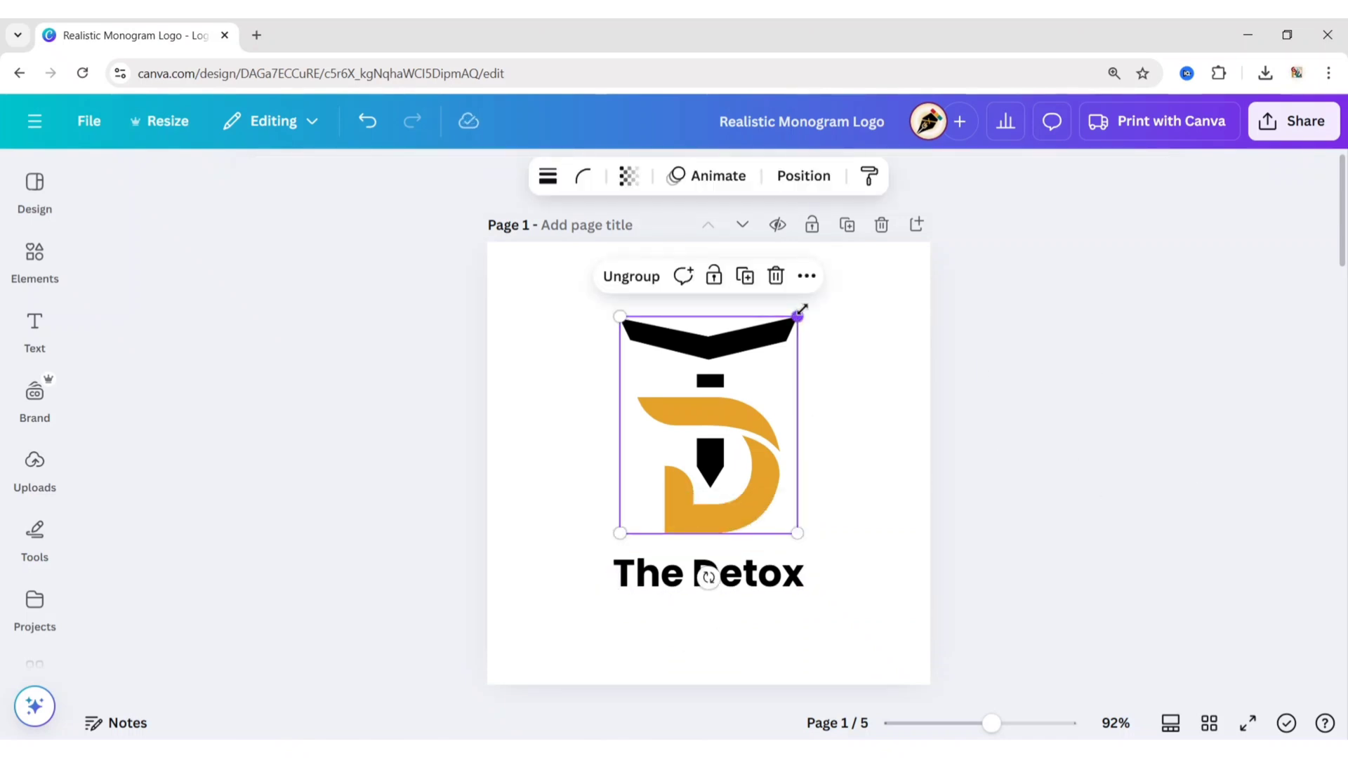
left_click_drag(798, 316, 822, 288)
left_click_drag(782, 370, 766, 364)
left_click(1053, 419)
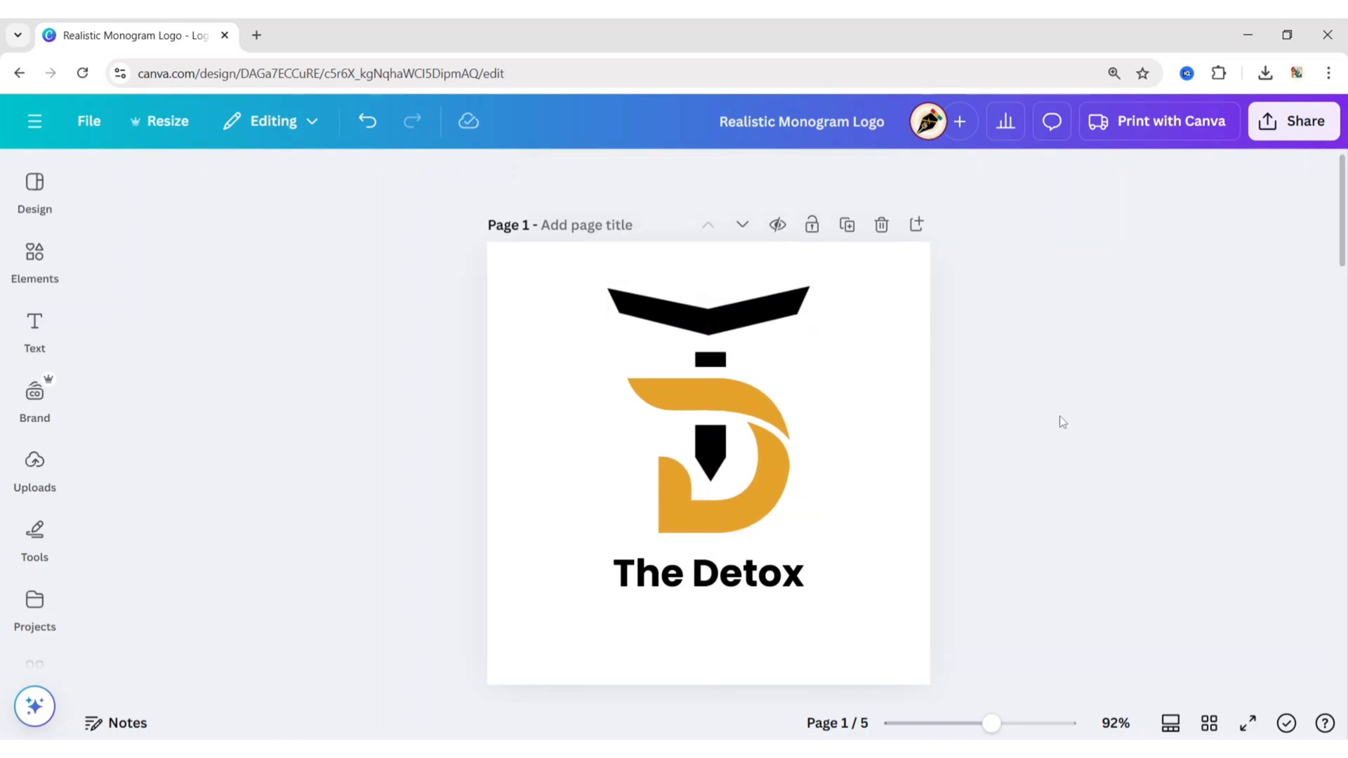
Step: Shrink the heading to font size 30.7 and move it a little closer to the monogram, keeping it centred
left_click(797, 576)
left_click_drag(805, 595, 800, 597)
mouse_move(734, 647)
left_mouse_down()
mouse_move(747, 647)
mouse_move(727, 642)
left_mouse_up()
left_click(894, 463)
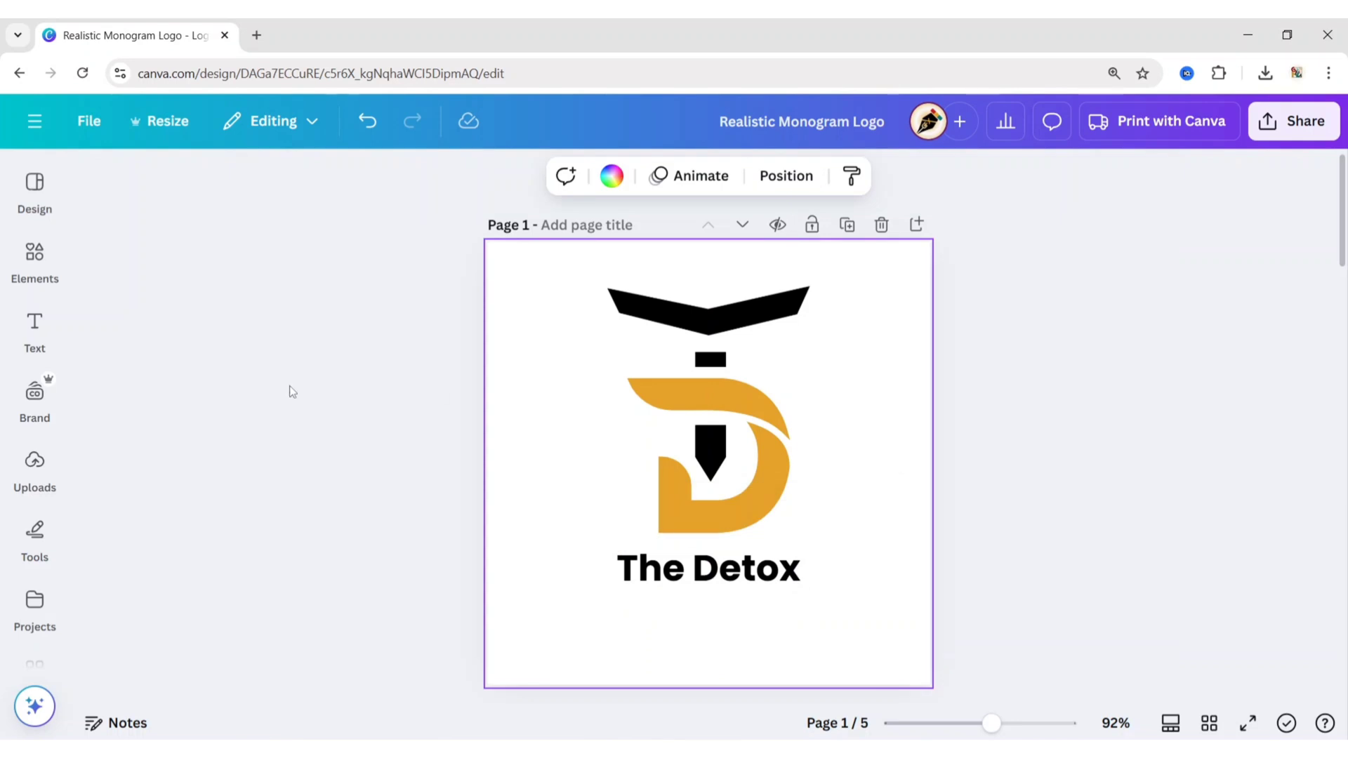
Step: Add a square shape to the page and recolour it black (#000000)
left_click(52, 255)
left_click(348, 185)
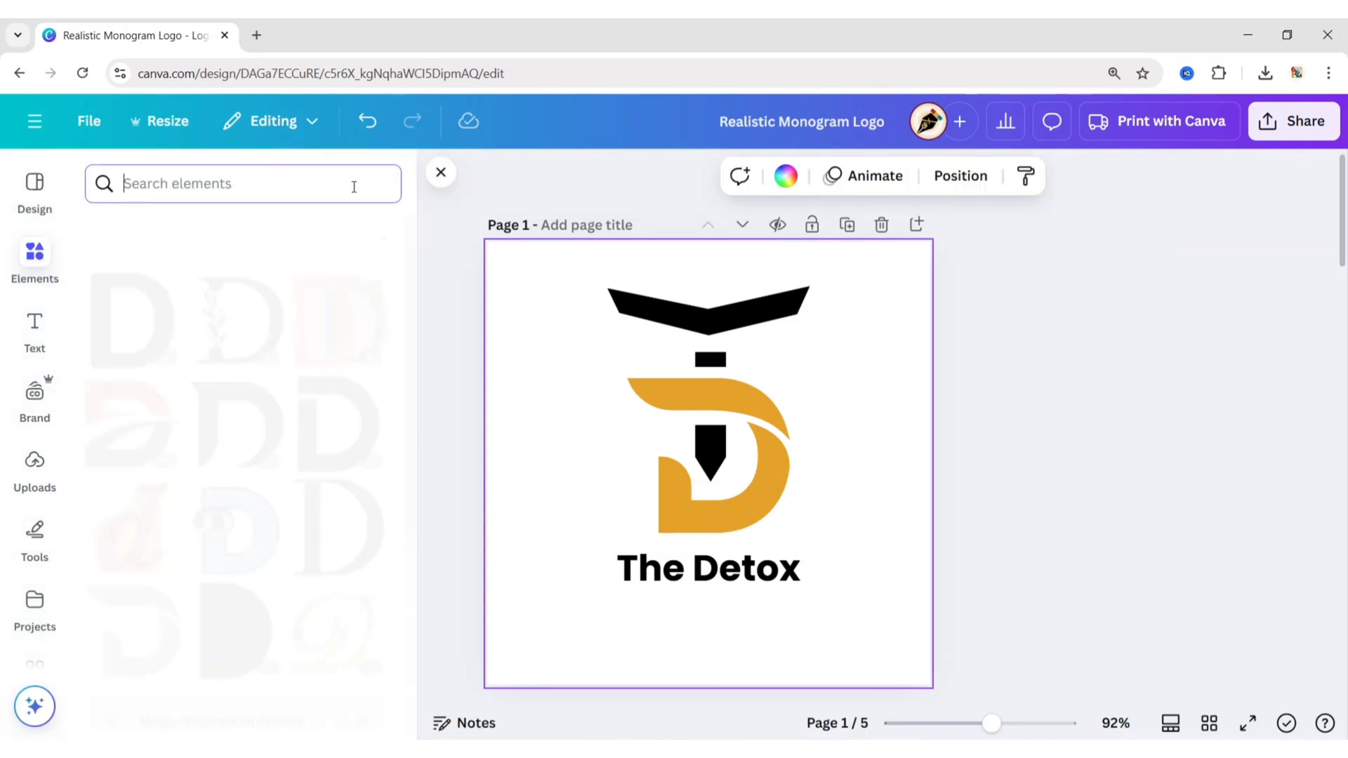
left_click(104, 486)
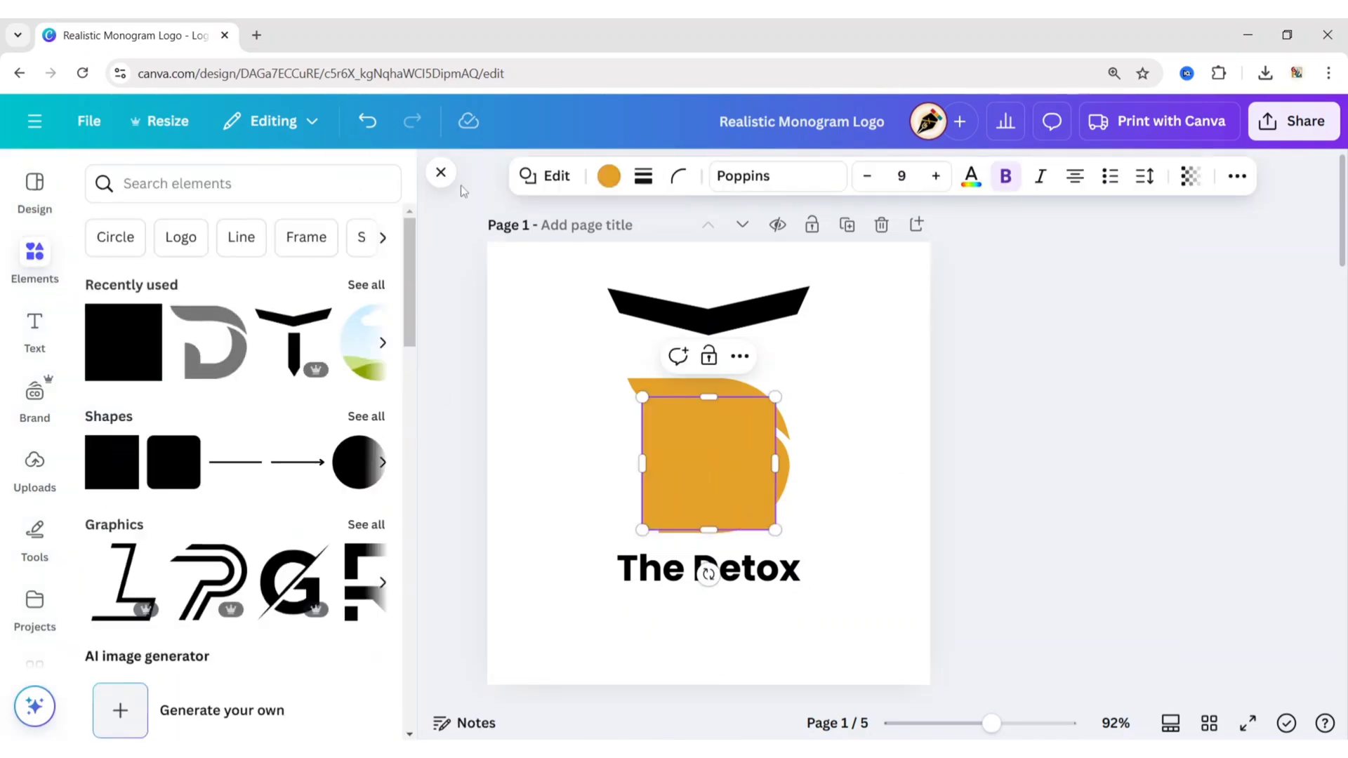
left_click(281, 181)
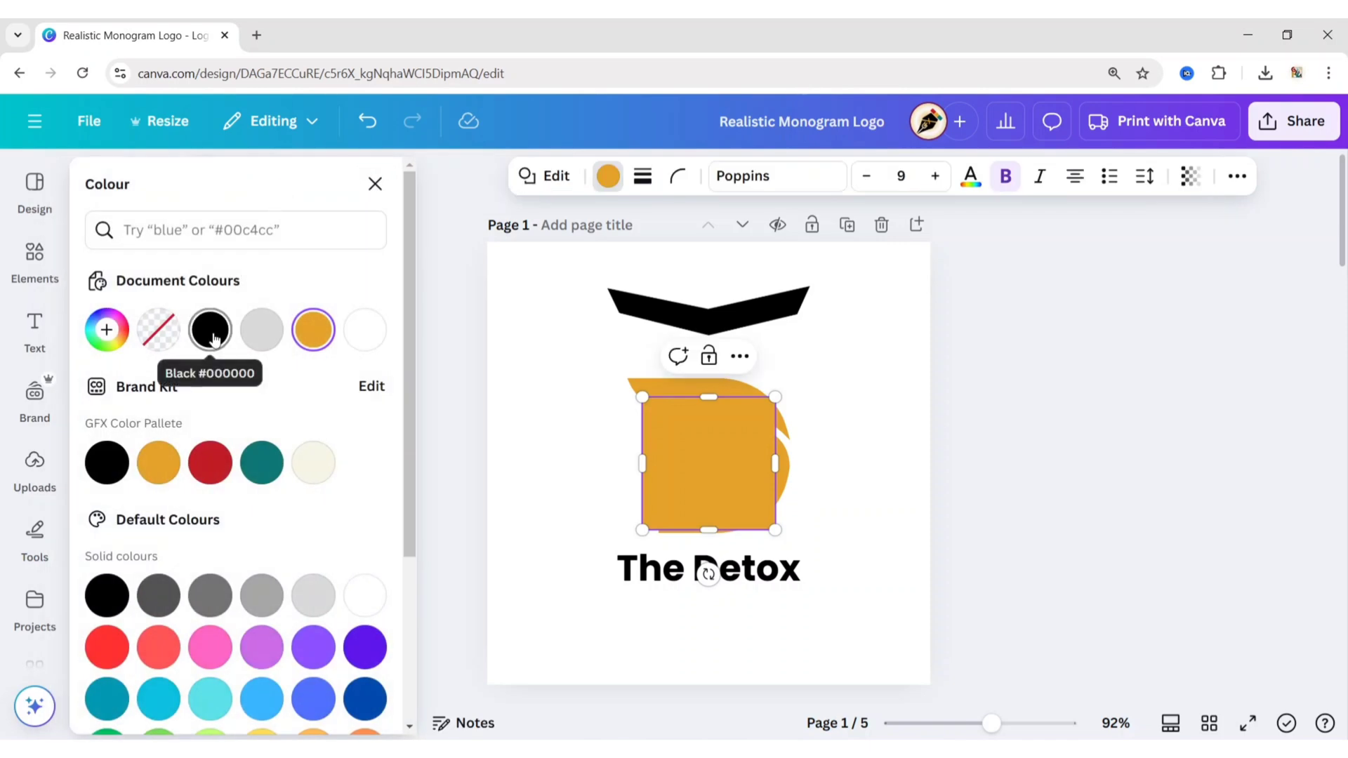
left_click(208, 330)
left_click(377, 183)
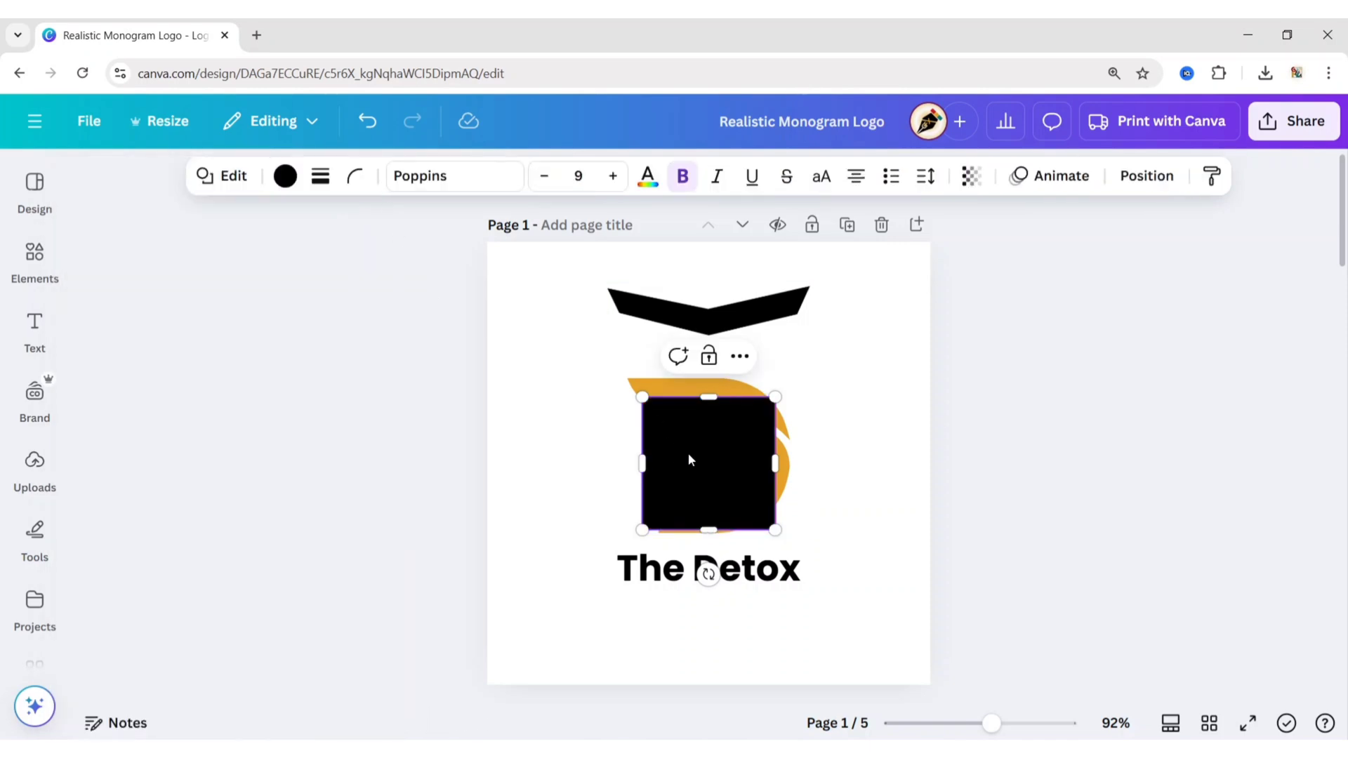
Step: Shrink the black square into a thin horizontal bar about 51 by 9 and place it just left of the heading
left_click_drag(689, 453, 564, 522)
left_click_drag(638, 478, 560, 547)
left_click_drag(537, 596, 536, 552)
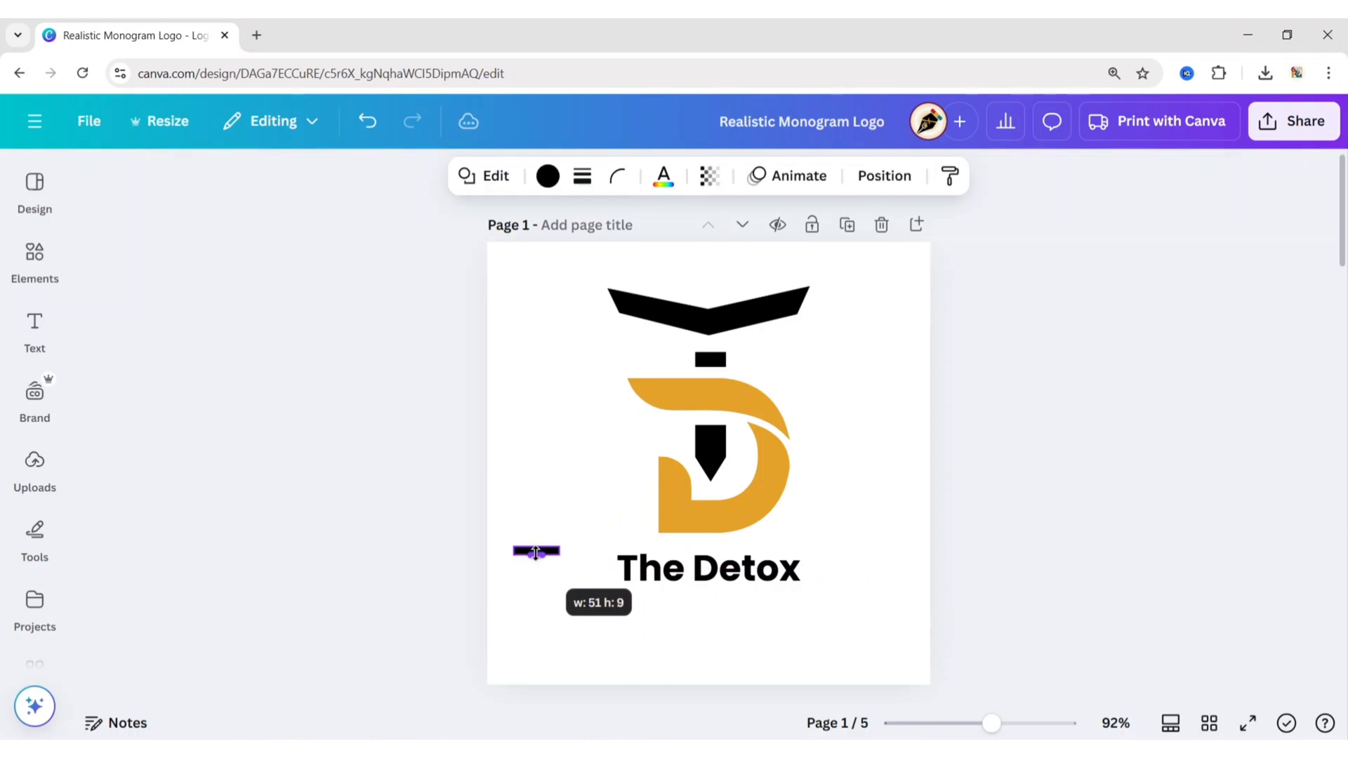
left_click_drag(554, 599, 602, 604)
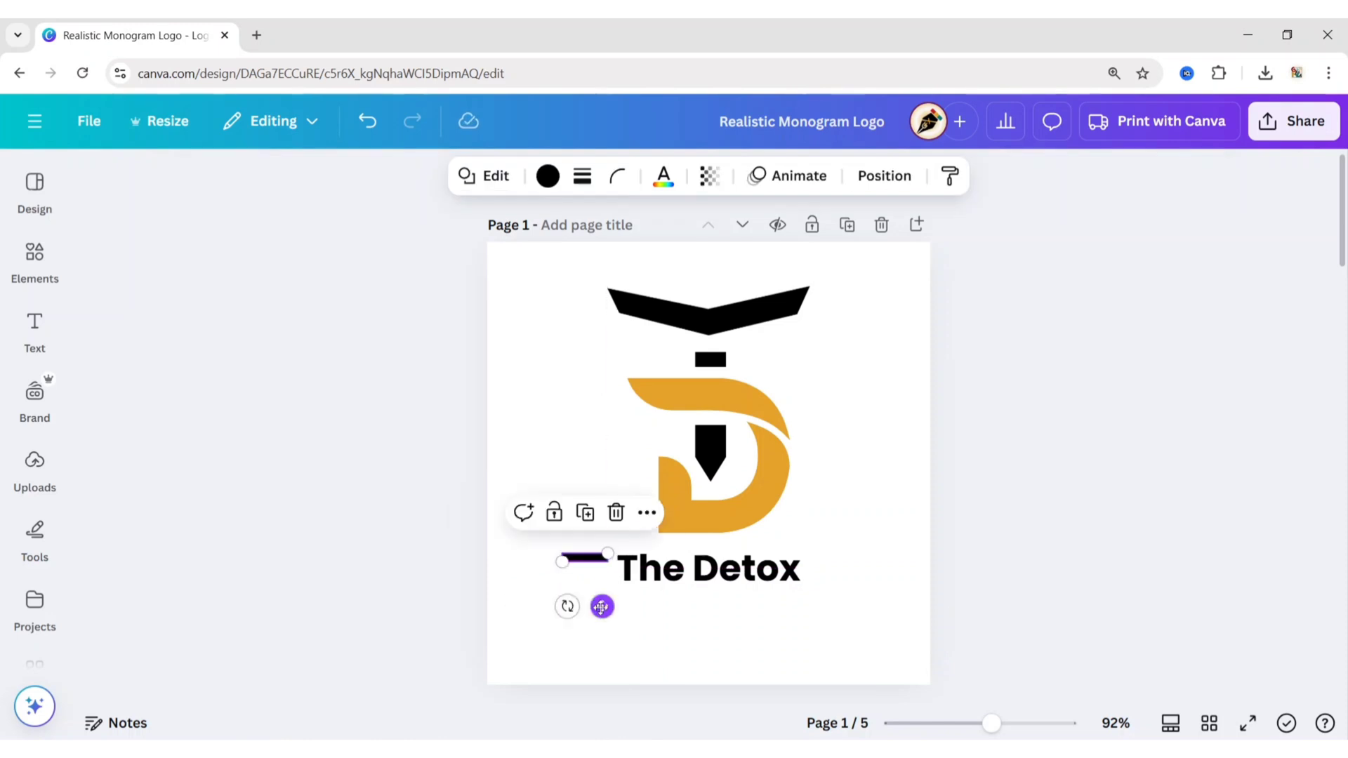
left_click(557, 449)
Step: Fine-tune the thin bar's size and align it with the top edge of the heading's letters
scroll(608, 644, "up", 6)
left_click(361, 411)
left_click_drag(361, 397, 338, 413)
left_click_drag(394, 465, 393, 457)
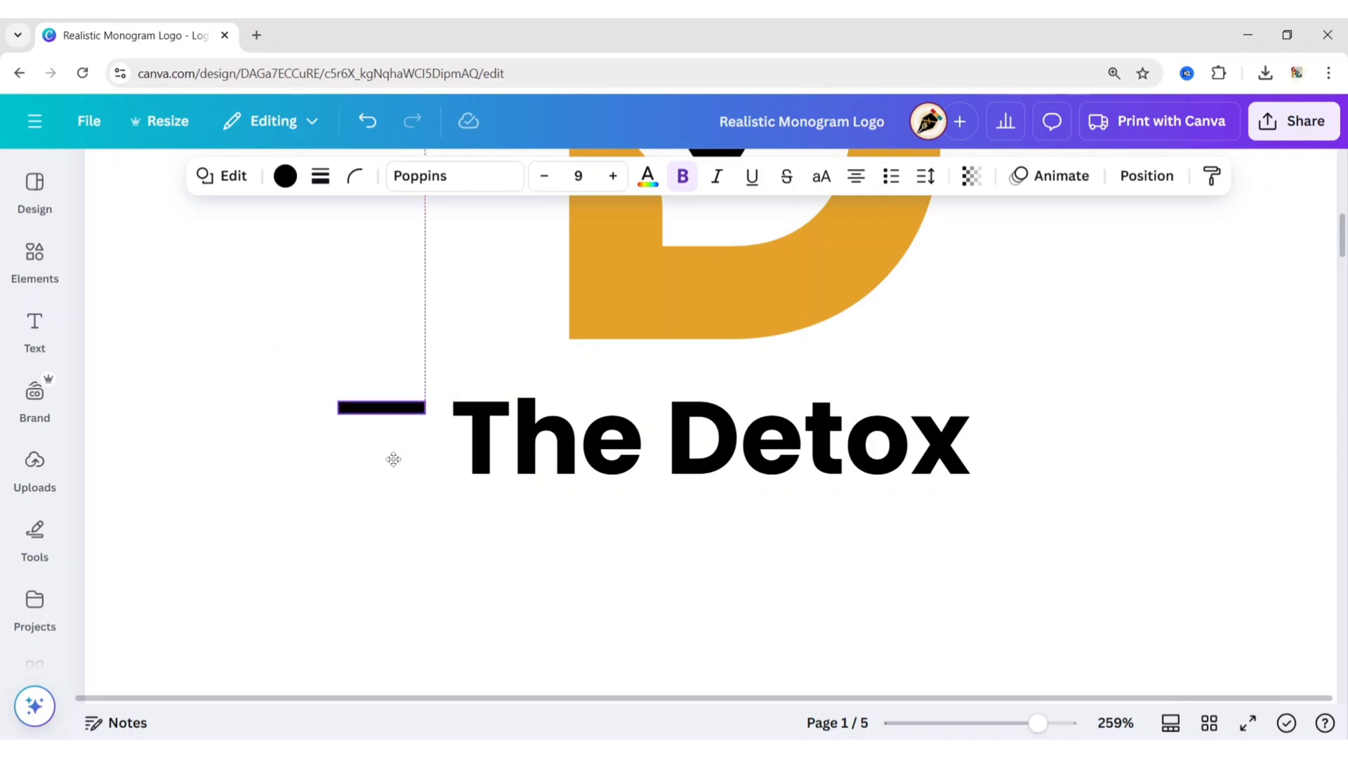
Step: Duplicate the bar twice and stack the copies beneath it to form three bars left of the heading
key("ctrl+d")
left_click_drag(436, 496, 398, 519)
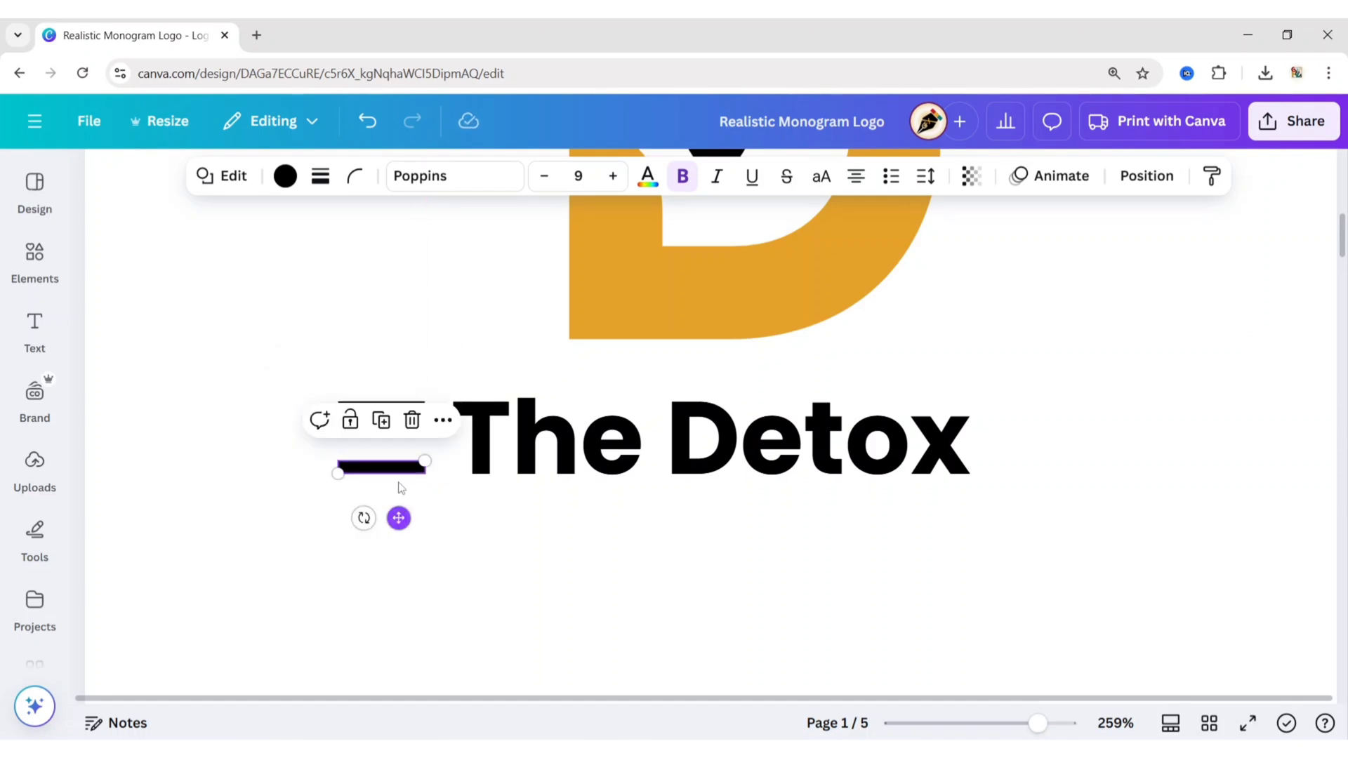
key("ctrl+d")
left_click_drag(399, 577, 399, 486)
Step: Copy the three-bar stack and place the copy at the opposite end of the heading, after "Detox"
left_click(495, 540)
left_click_drag(277, 352, 1065, 475)
left_click(1110, 479)
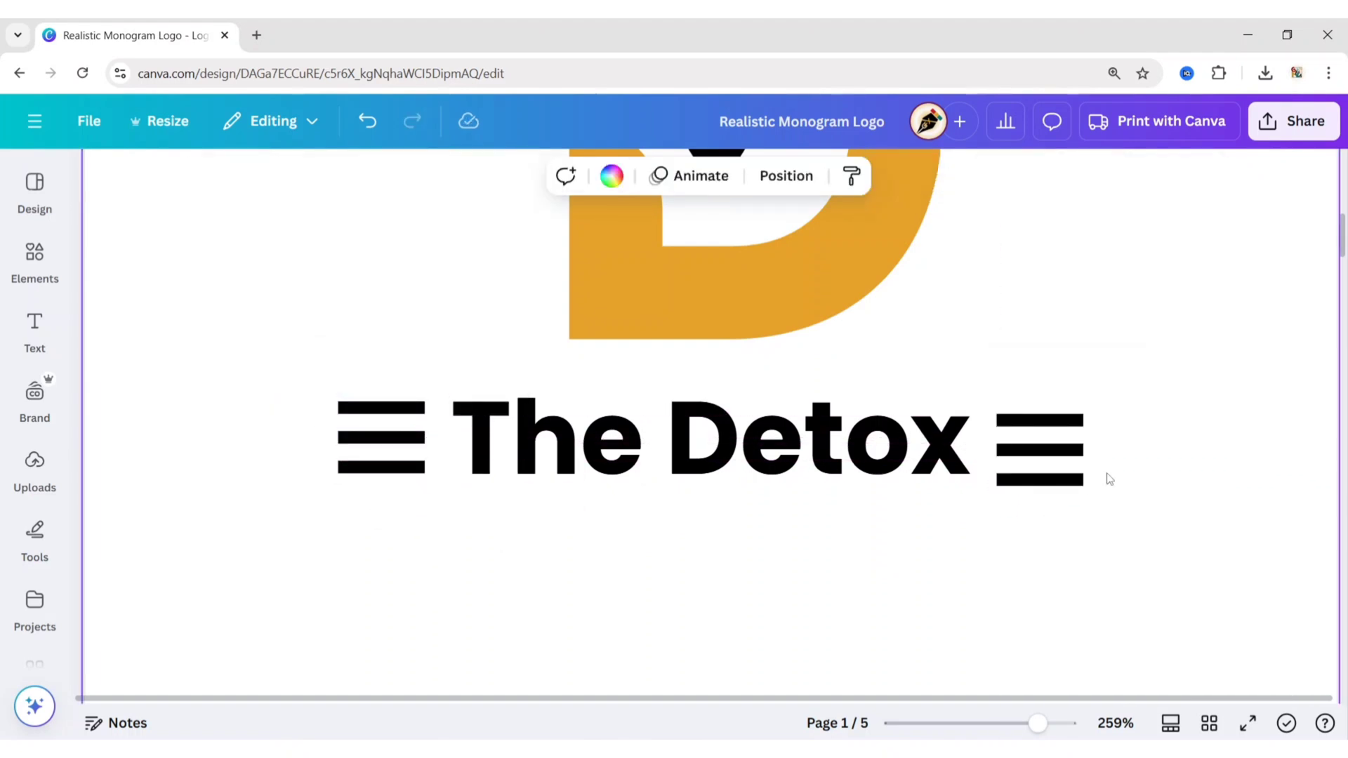
Step: Nudge individual bars in both stacks so their bottom bars line up with the heading's baseline and the gaps tighten
left_click(1049, 487)
left_click(1032, 454)
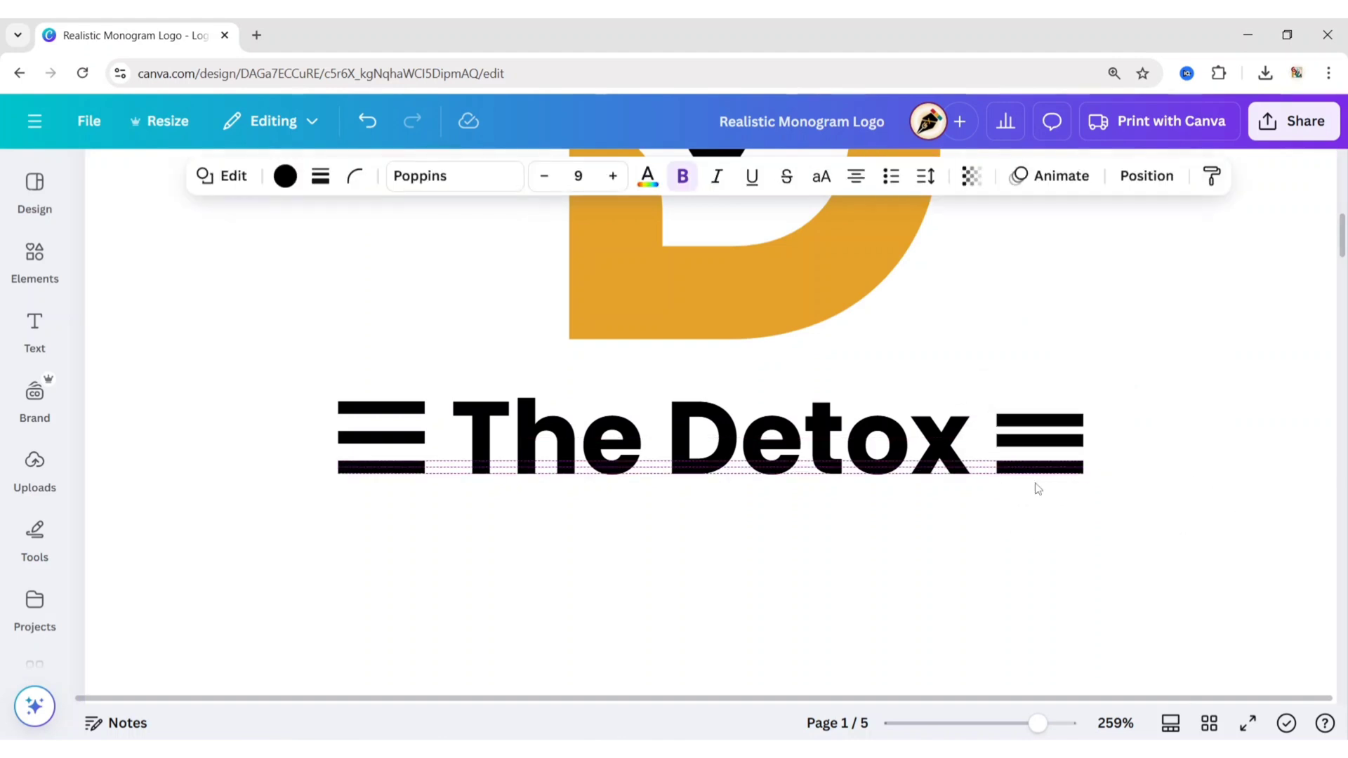
left_click(380, 483)
left_click(389, 471)
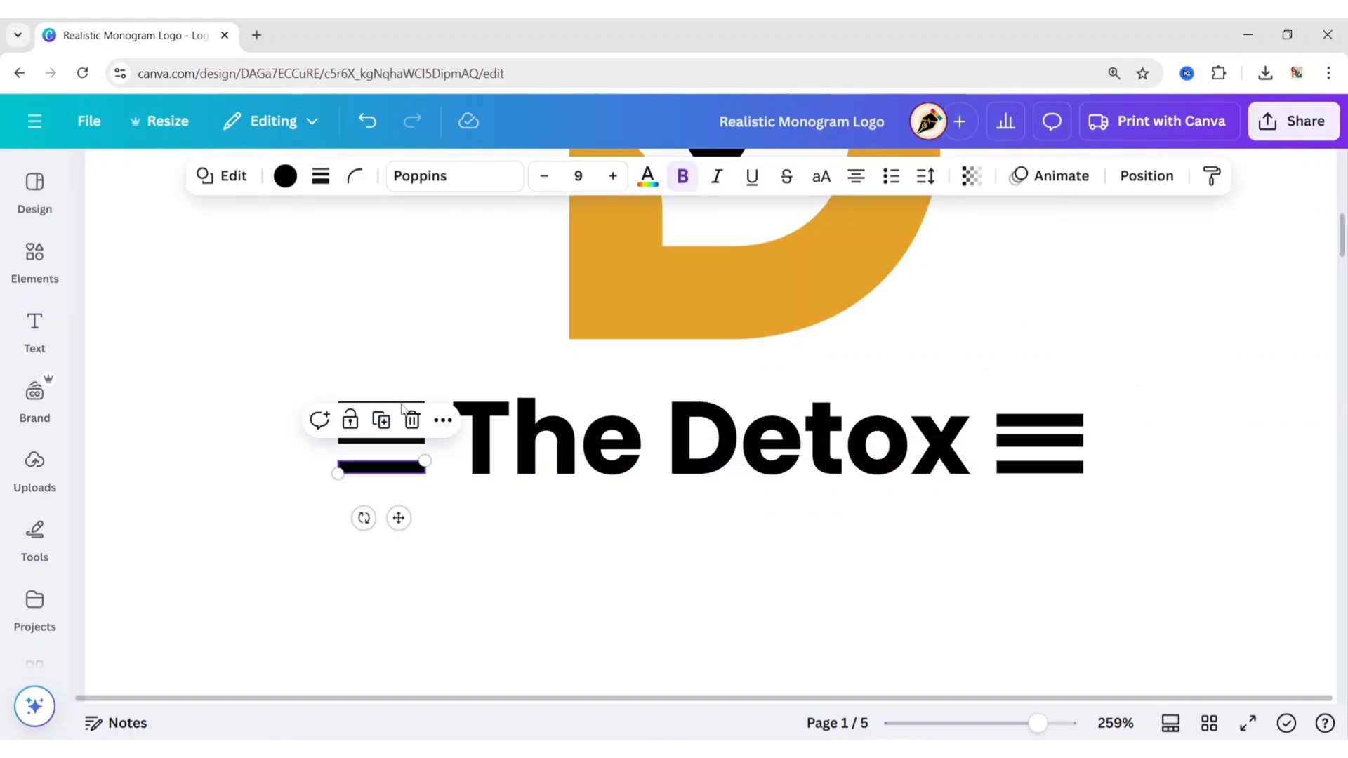
left_click_drag(401, 408, 391, 410)
Step: Space the three bars before "The" evenly with Tidy up
mouse_move(272, 380)
left_mouse_down()
mouse_move(389, 448)
mouse_move(380, 492)
left_mouse_up()
left_click(1147, 174)
left_click(162, 657)
left_click(890, 586)
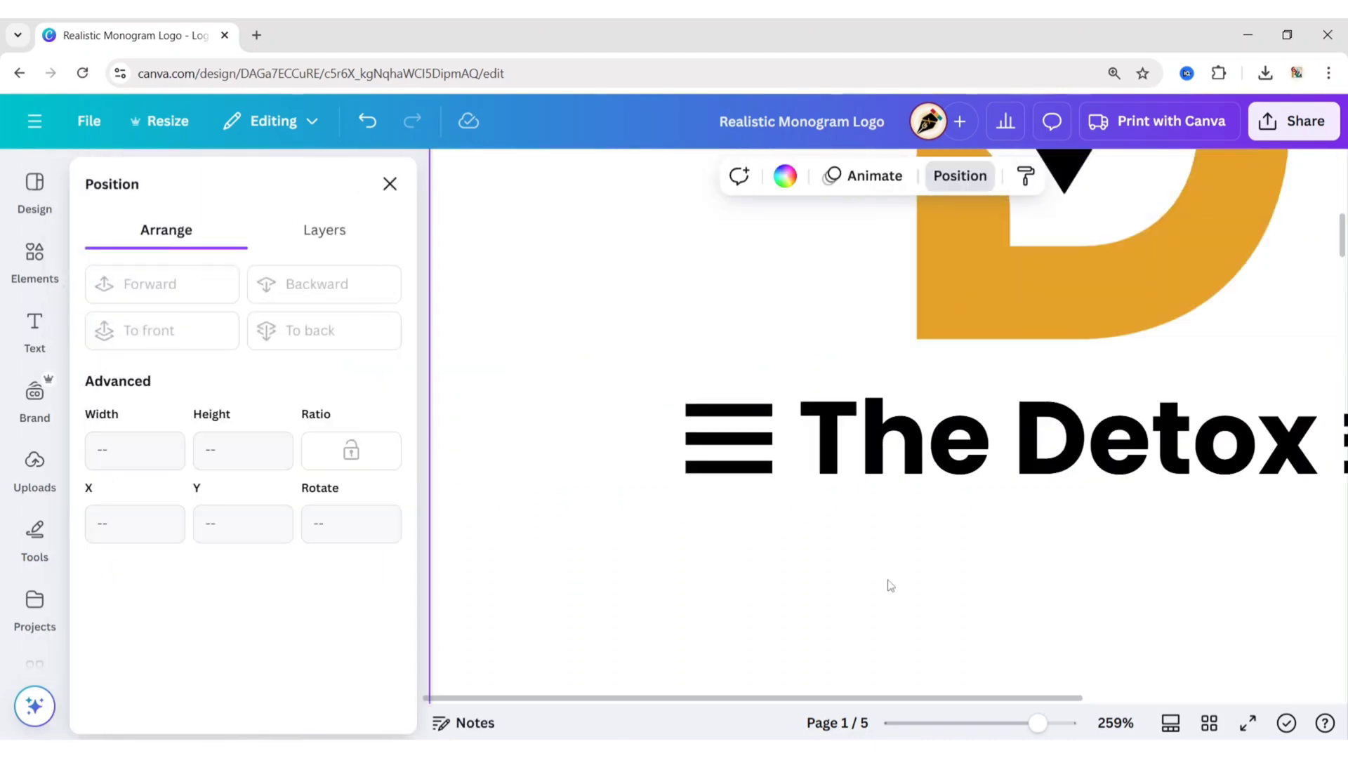
Step: Space the three bars after "Detox" evenly with Tidy up
left_click(389, 184)
left_click_drag(1001, 355, 1085, 528)
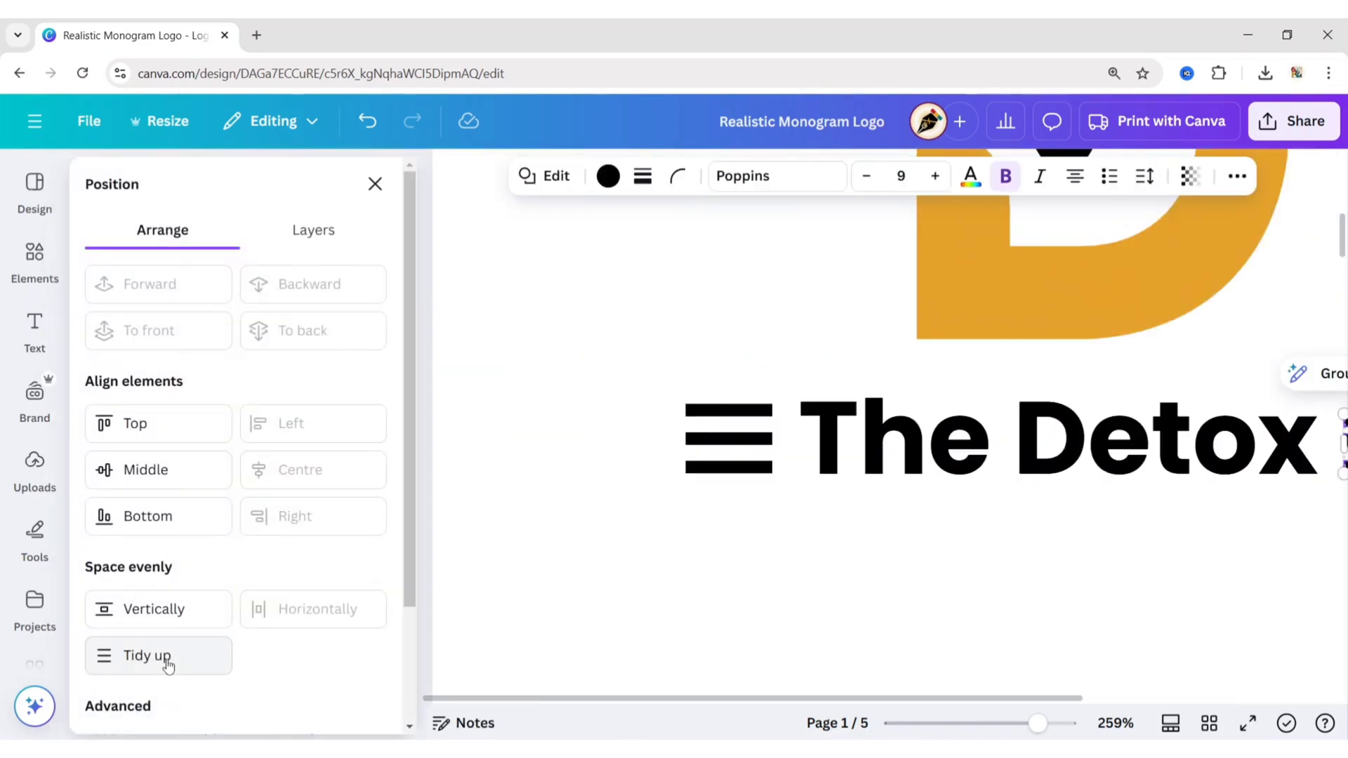
left_click(166, 665)
left_click(385, 186)
scroll(1137, 524, "down", 8)
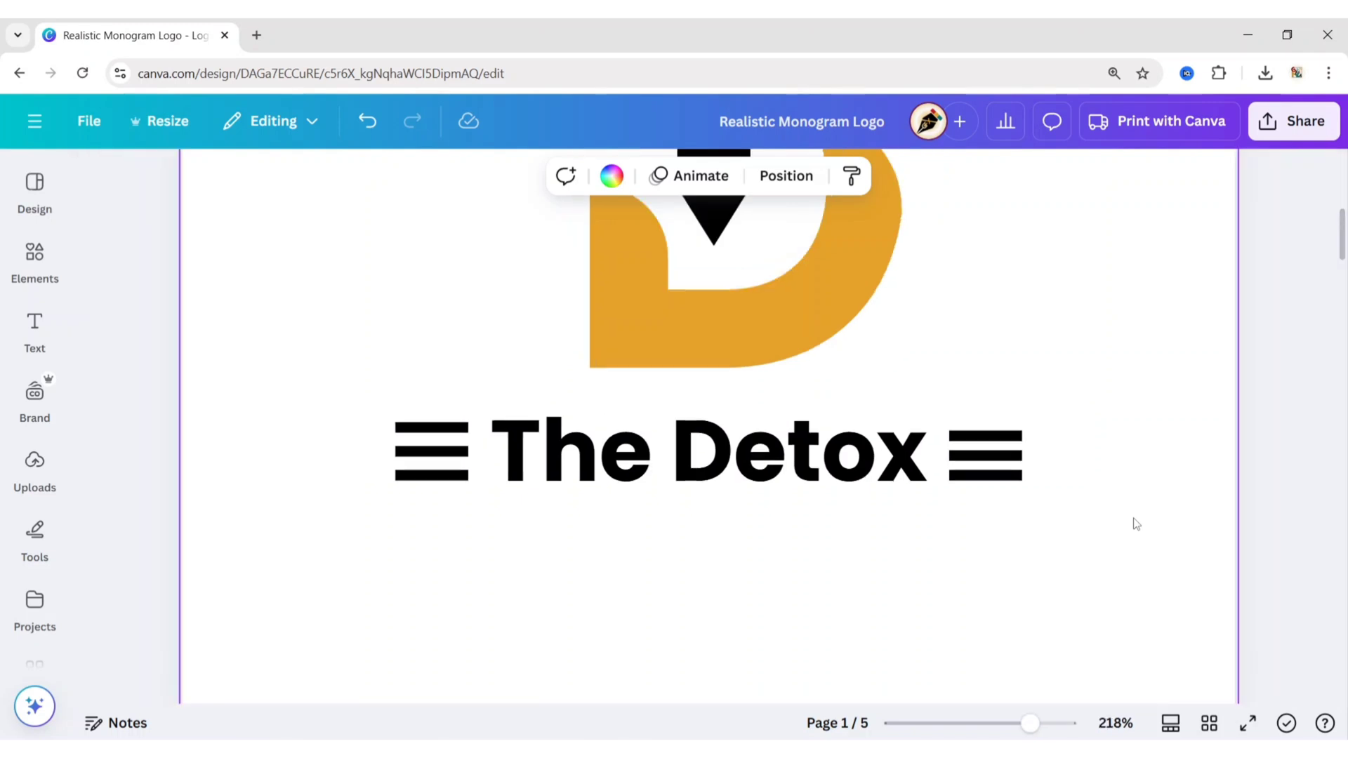
left_click(1116, 520)
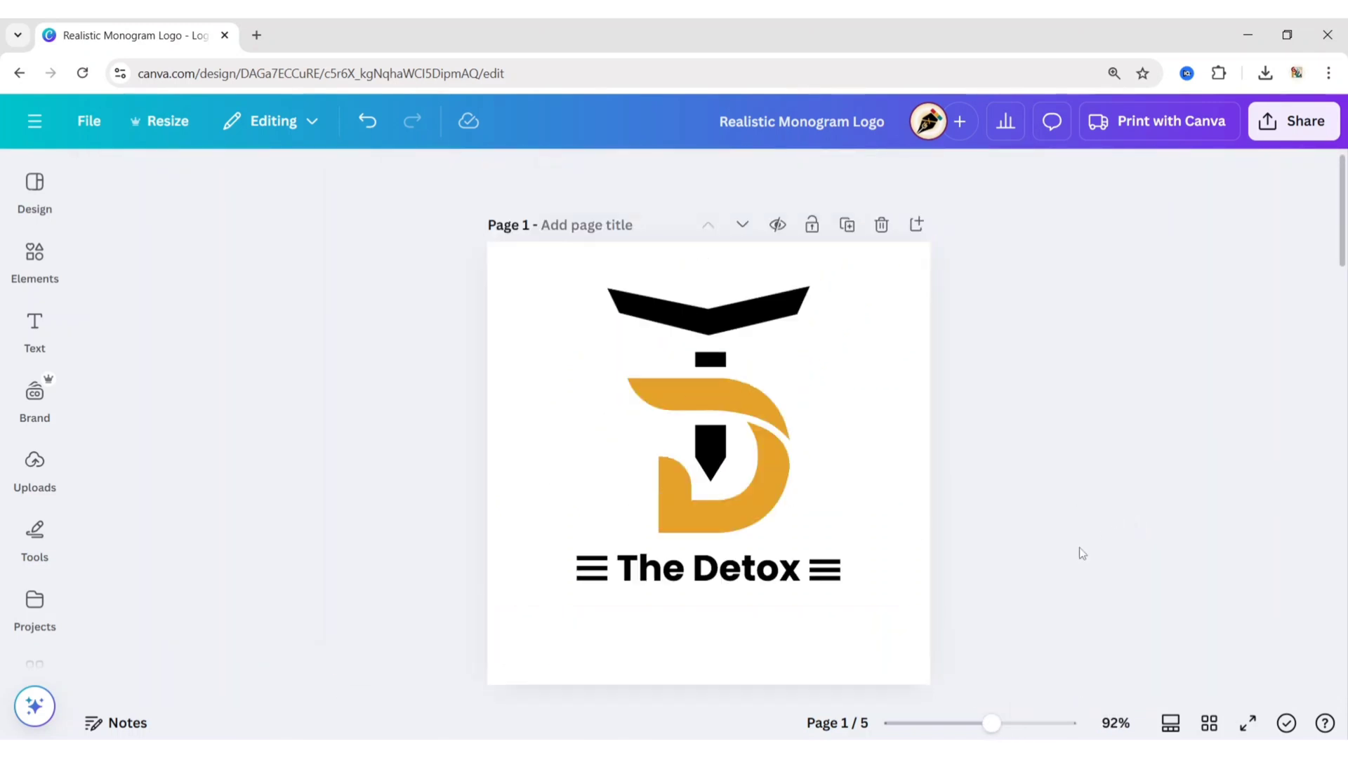
Step: Recolour the "The Detox" heading with the golden orange from the document colours
left_click(681, 565)
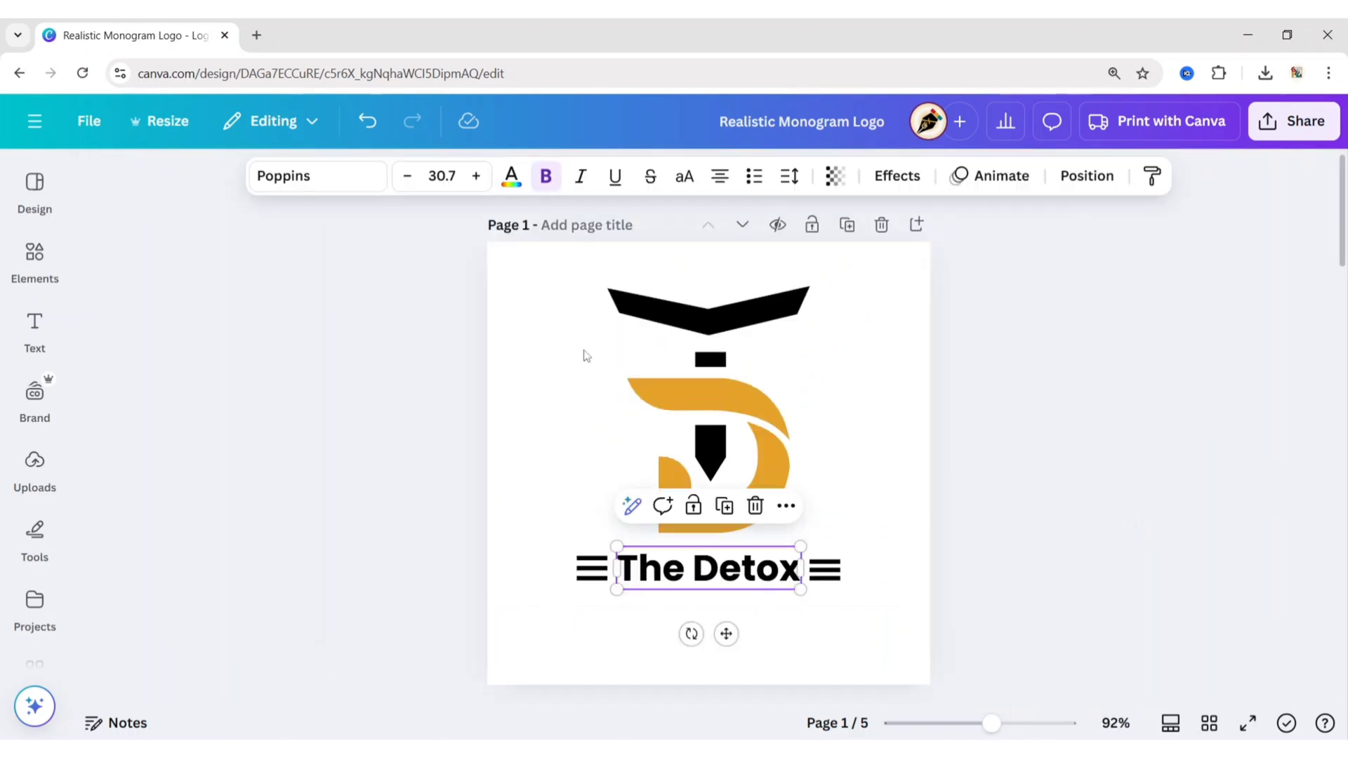
left_click(512, 176)
left_click(259, 325)
key("Escape")
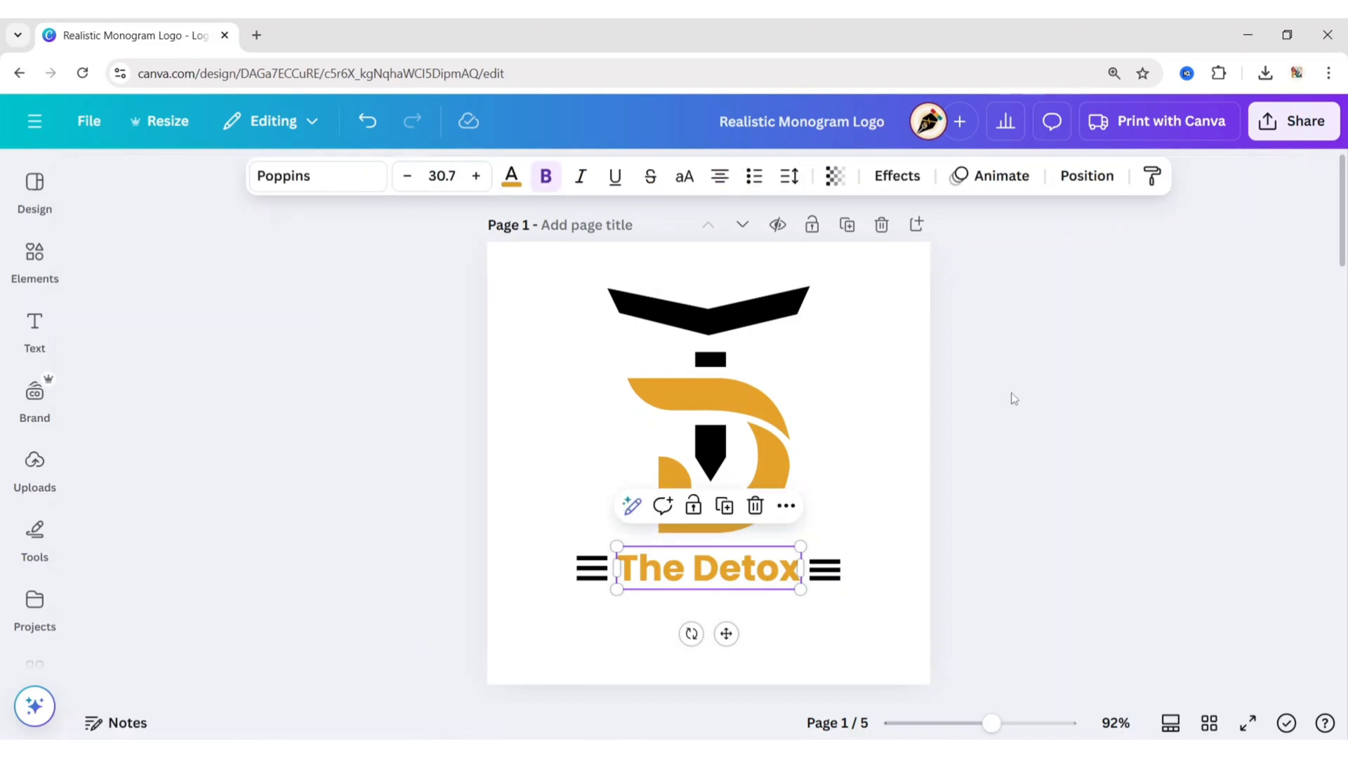
left_click(1103, 394)
Step: Group the heading with the bar stacks on both sides of it
left_click_drag(543, 540, 893, 654)
left_click(662, 506)
left_click(1052, 457)
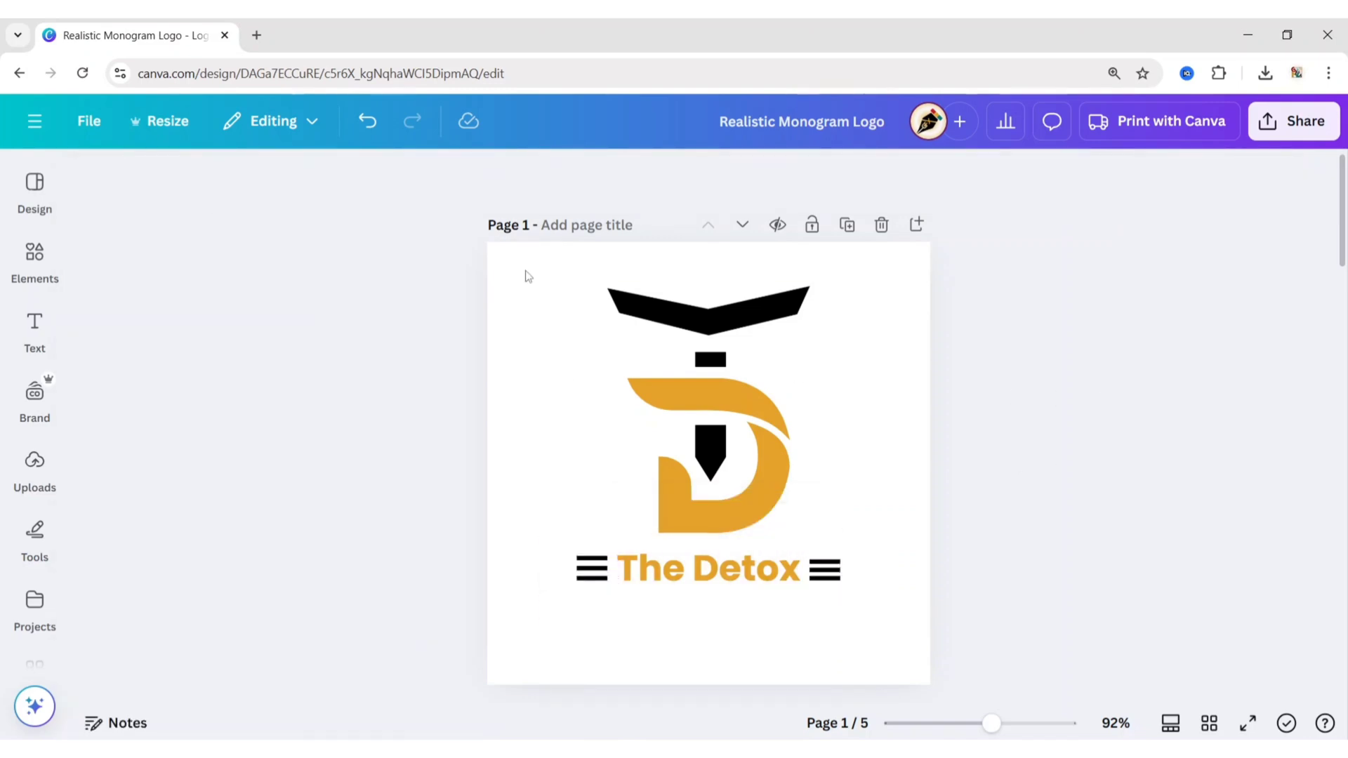
Step: Enlarge the monogram and heading groups together and centre the whole logo on the page
left_click_drag(529, 275, 881, 637)
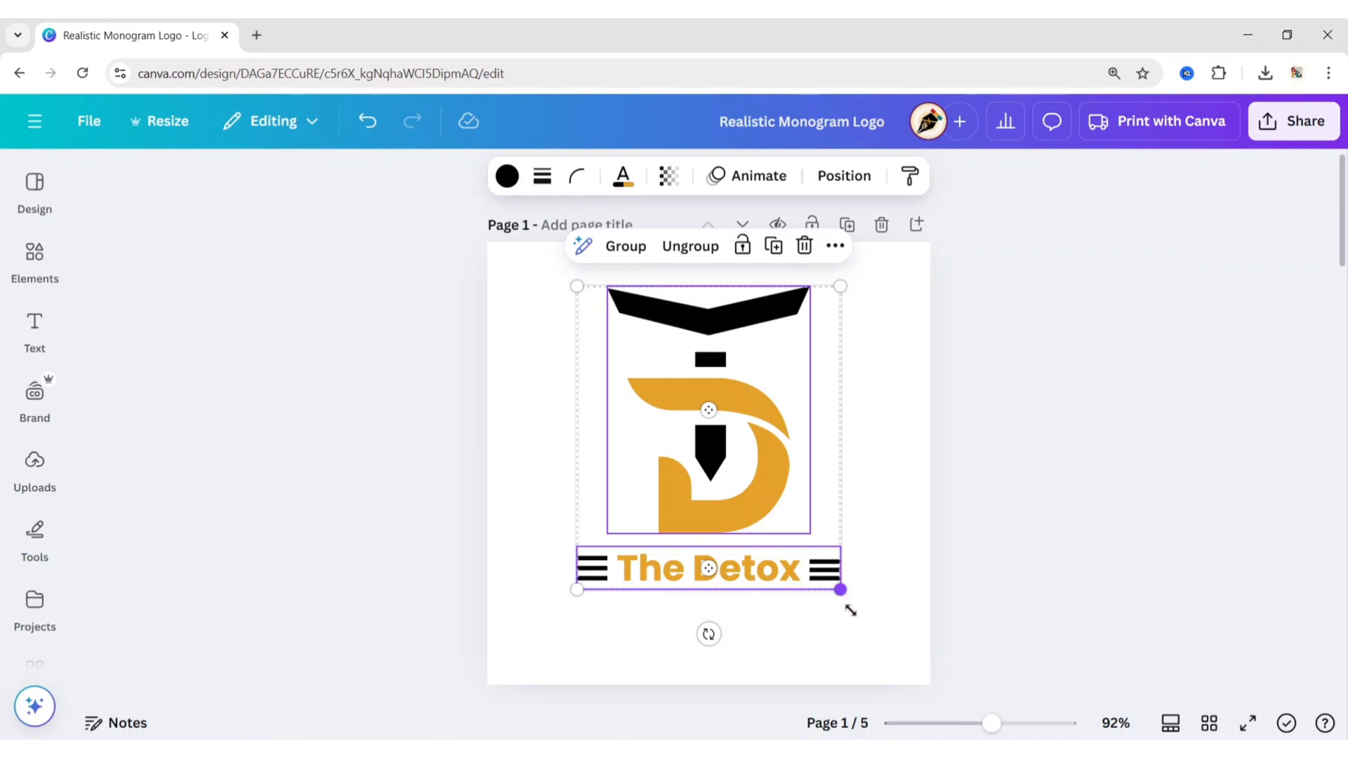
left_click_drag(841, 590, 897, 660)
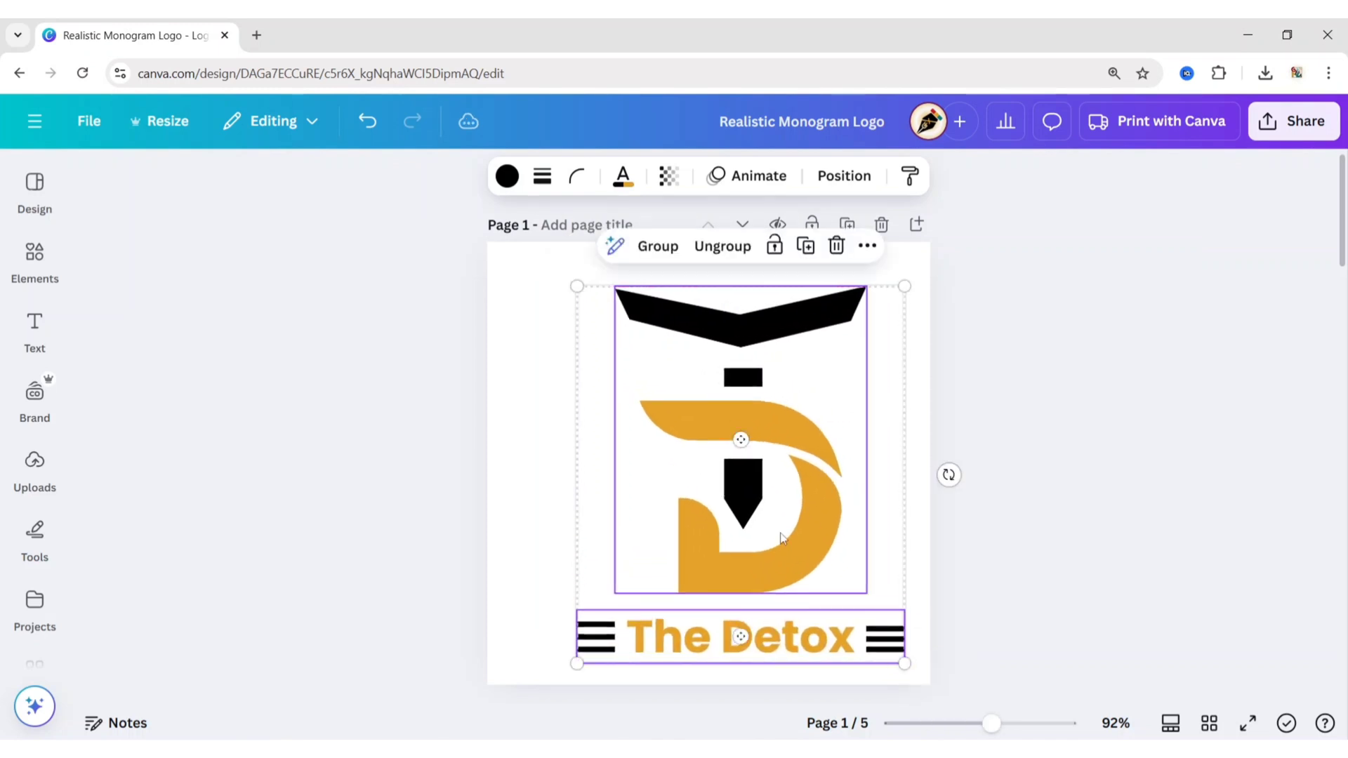
left_click_drag(784, 528, 754, 519)
left_click(1100, 442)
Step: Download only page 1 of the design as a PNG
left_click(1295, 121)
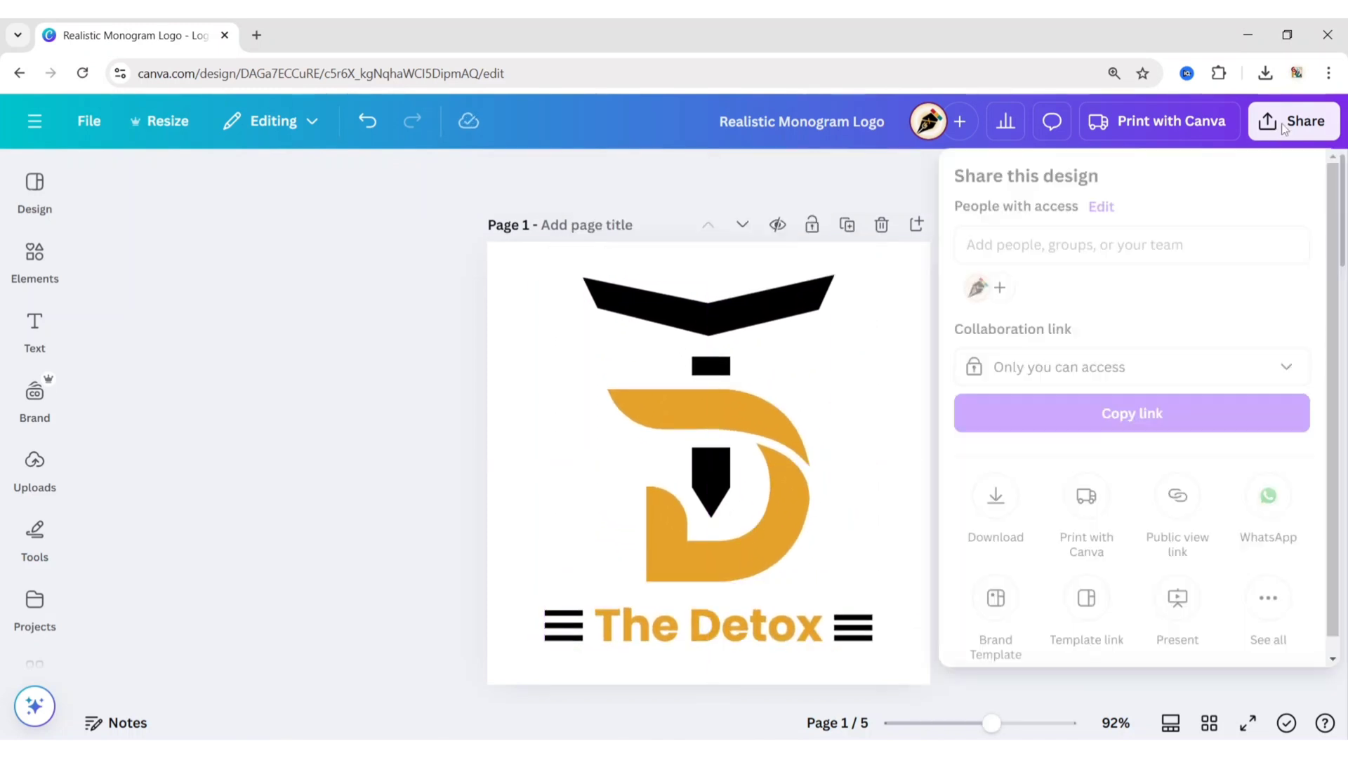
left_click(996, 500)
left_click(1011, 523)
left_click(1292, 262)
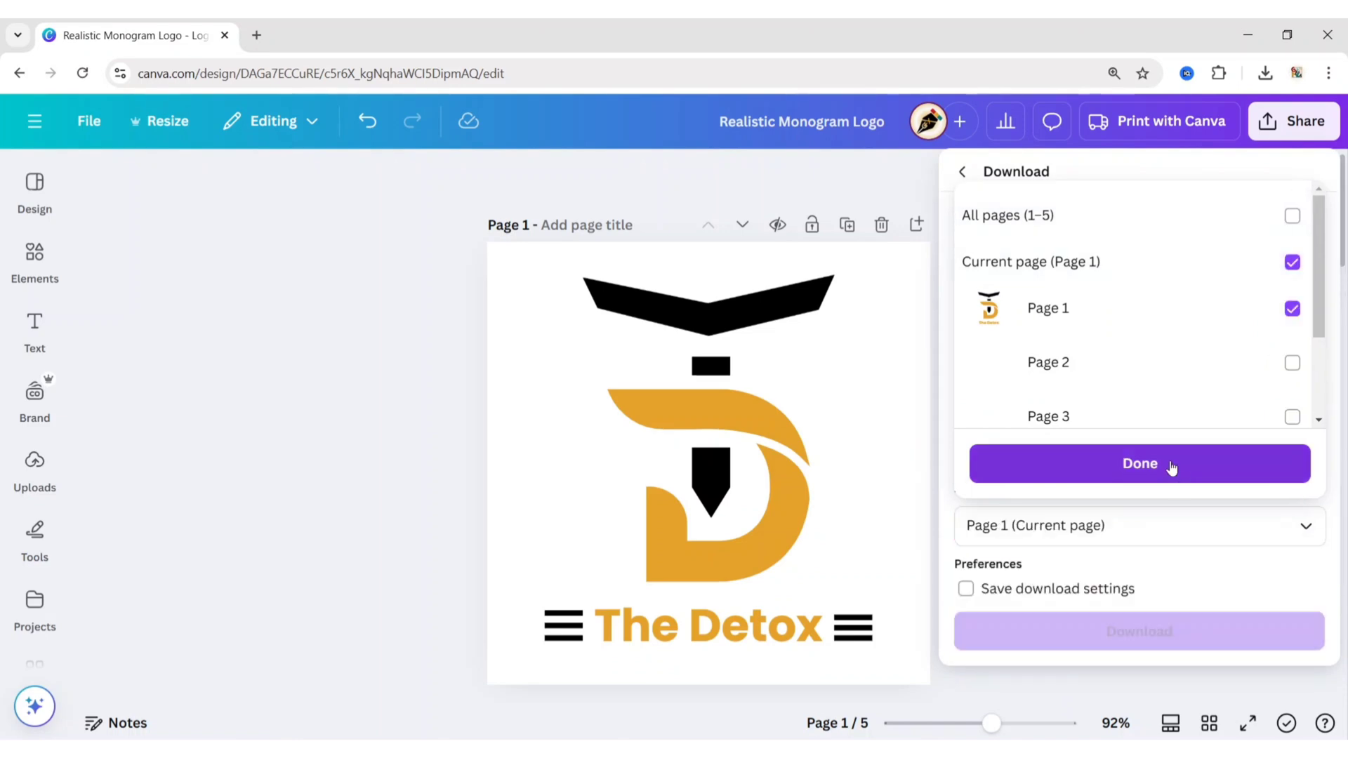
left_click(1171, 467)
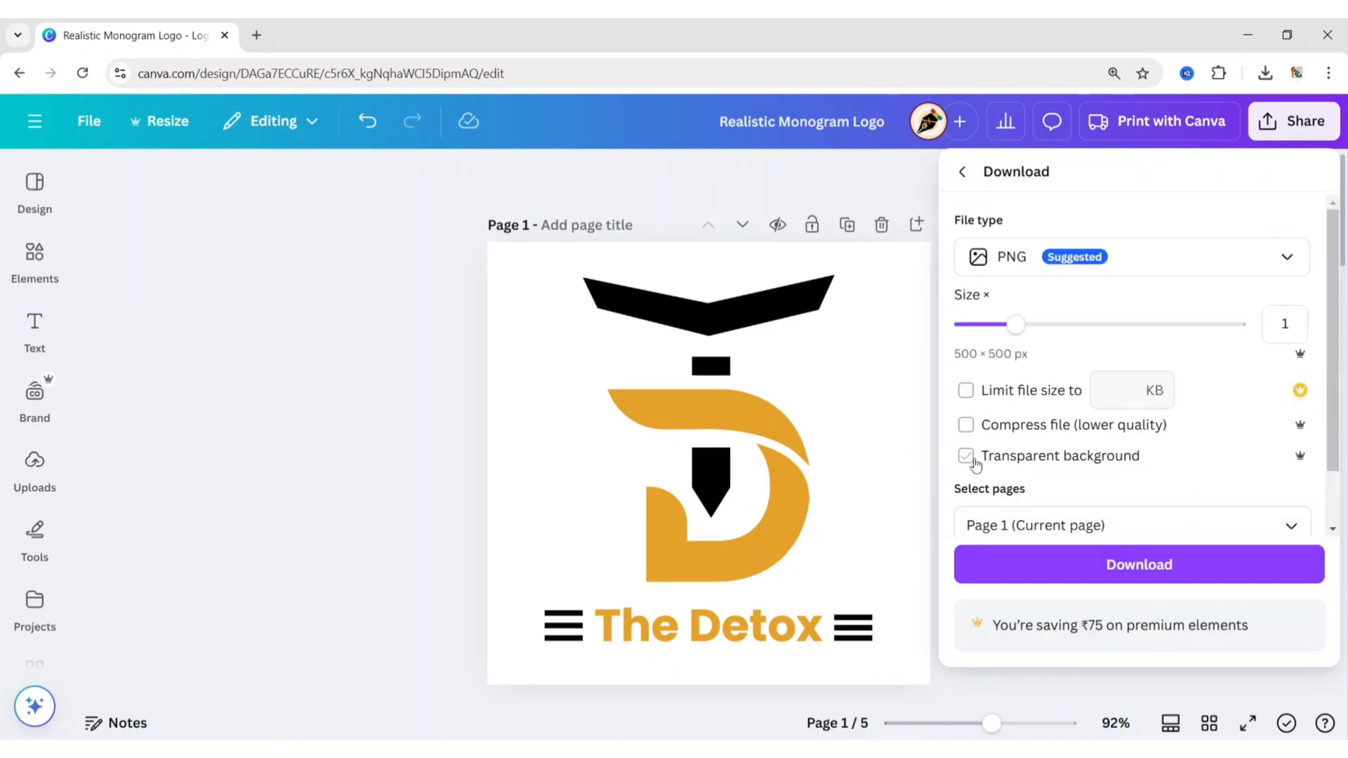
left_click(1130, 571)
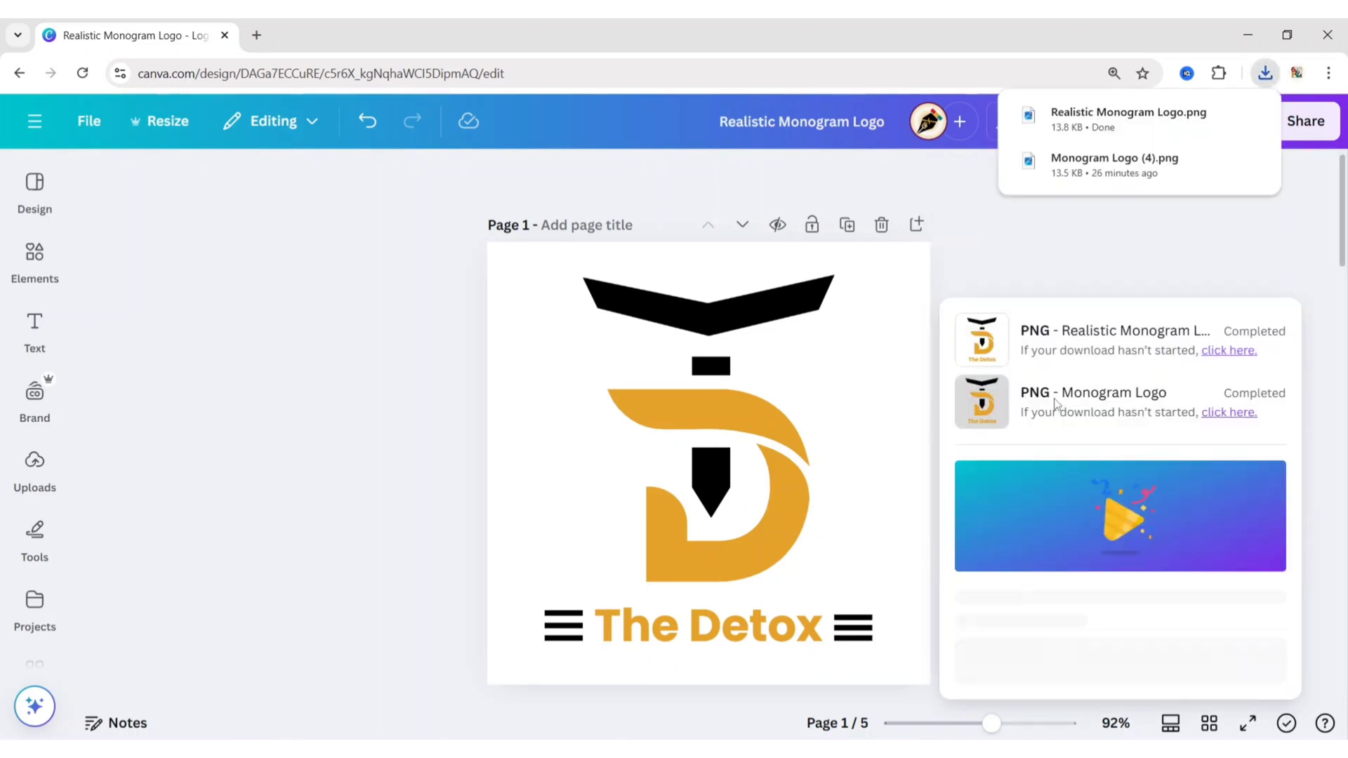
left_click(1139, 313)
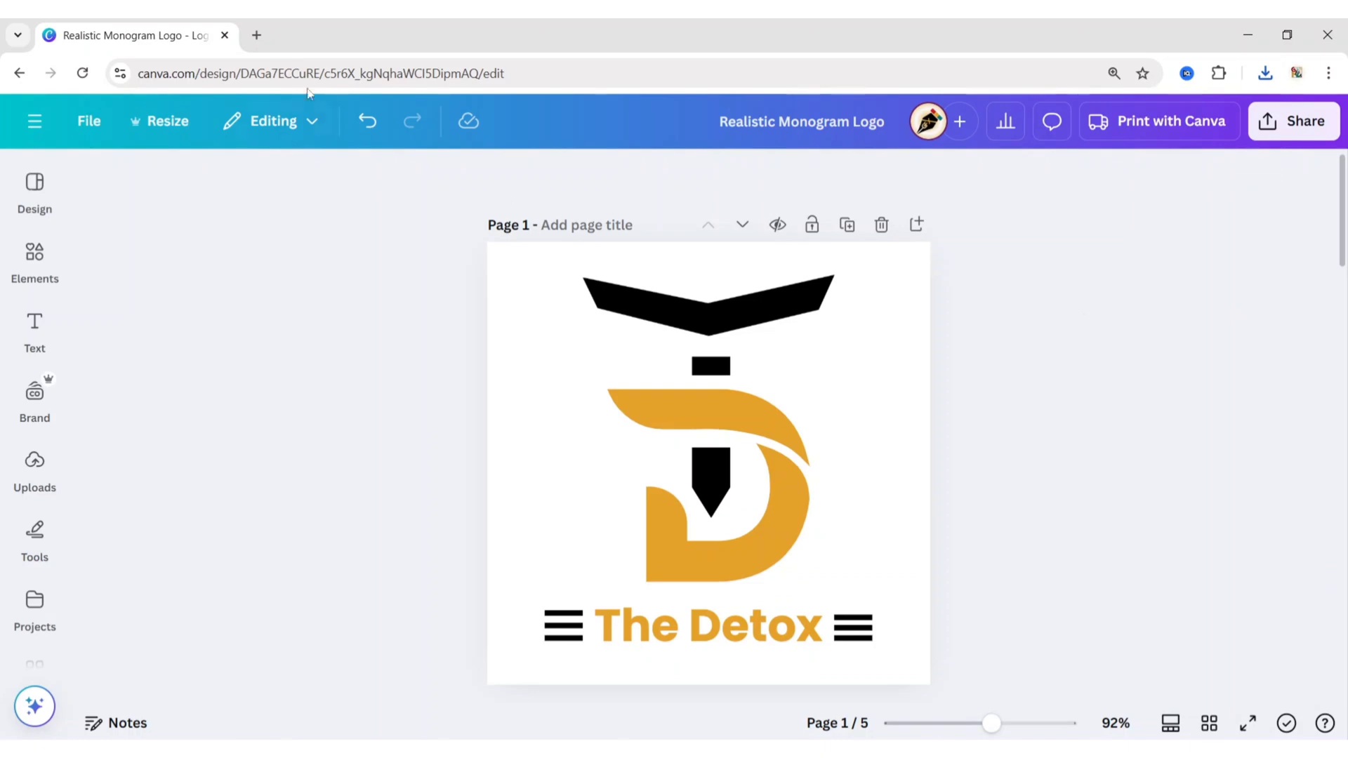
Step: Switch to Photopea in a new browser tab
left_click(257, 34)
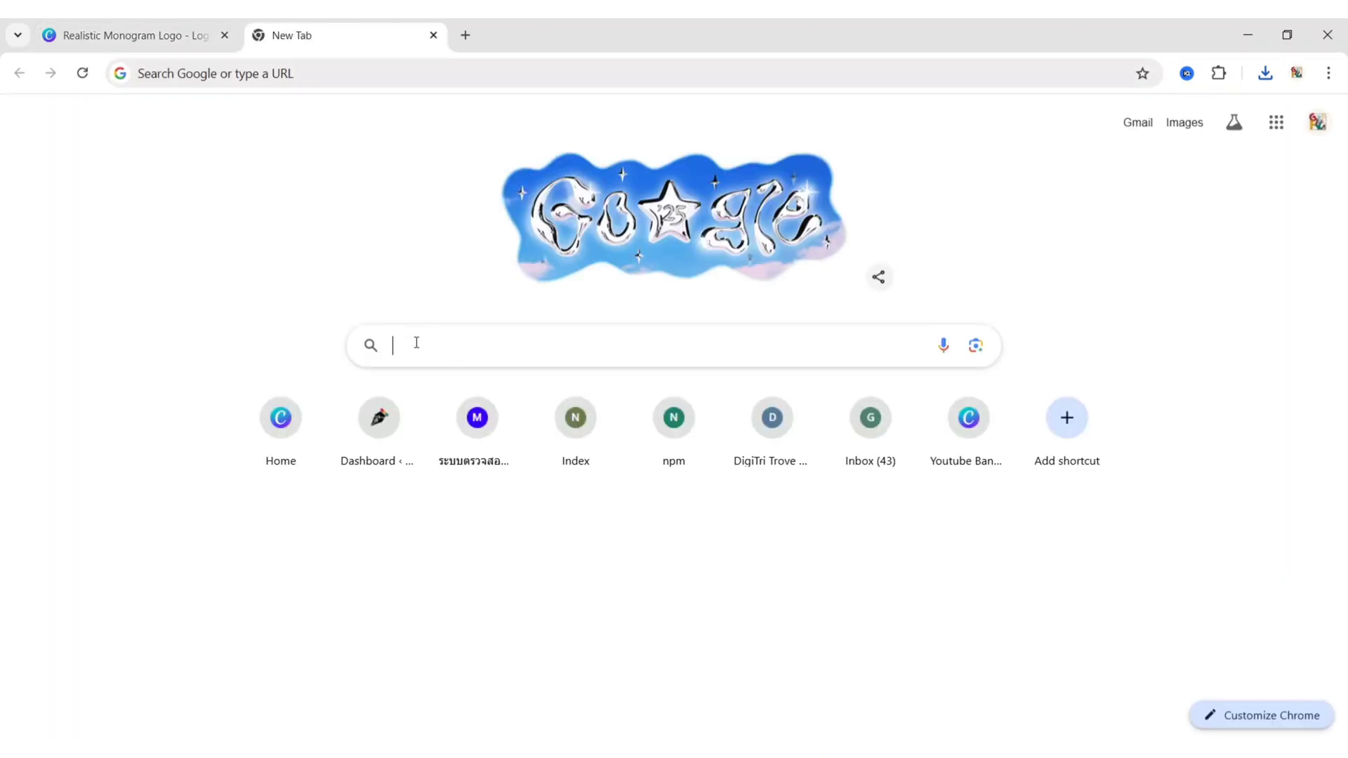
type("photopea")
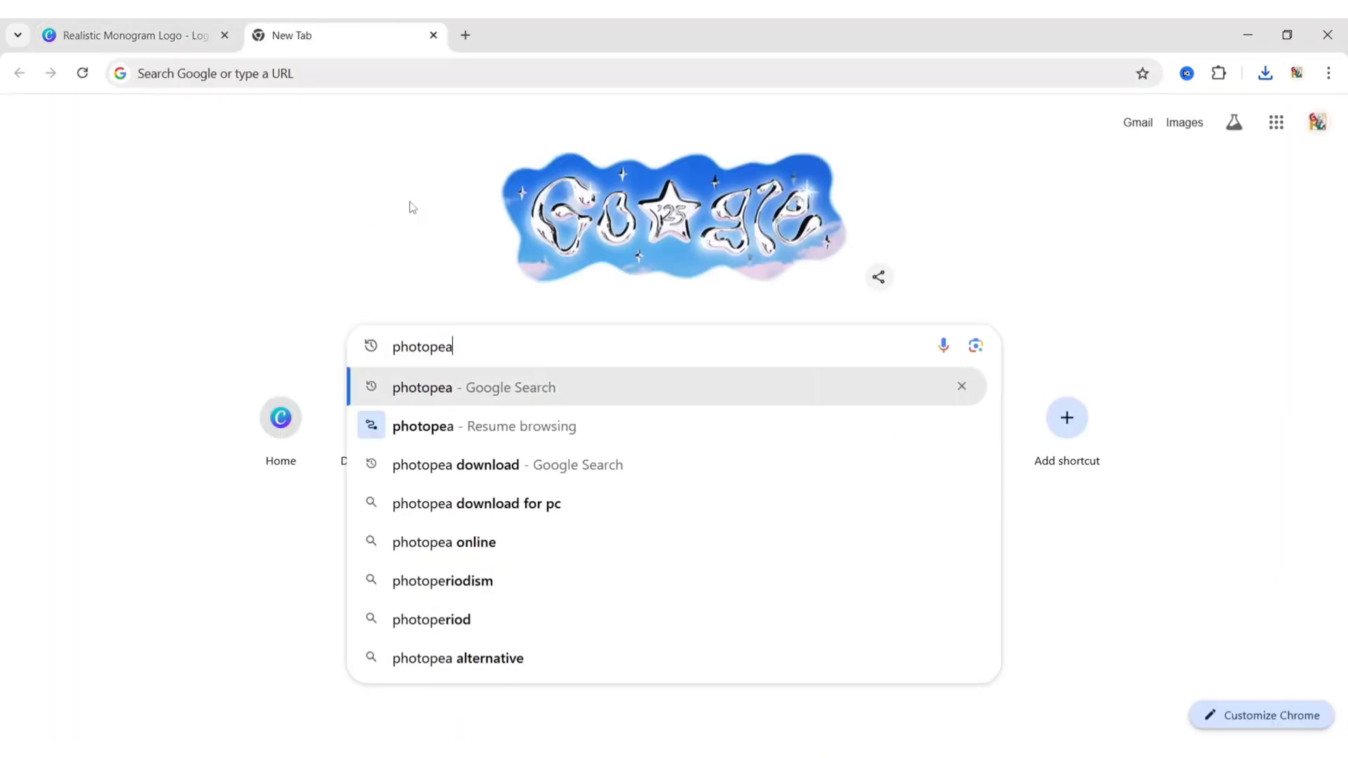
key("Return")
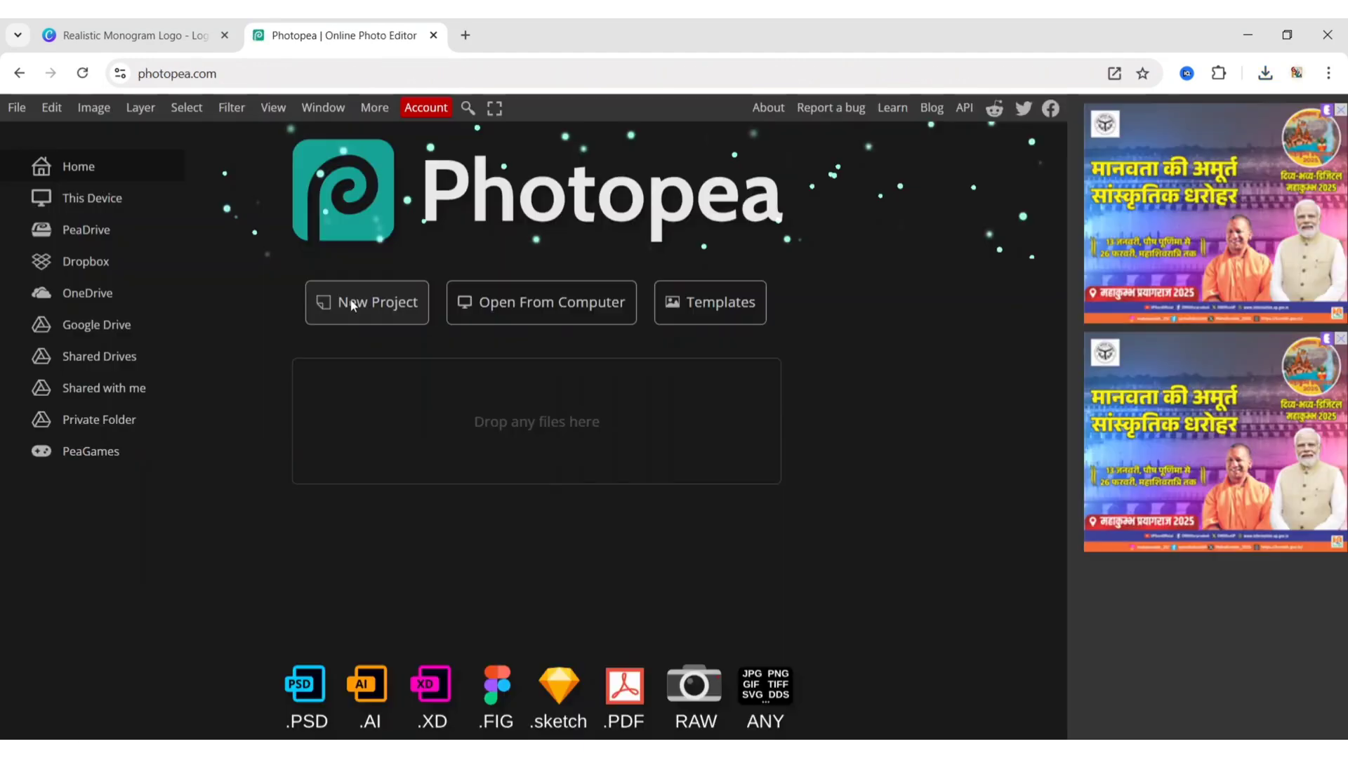
Step: Find the Office Glass Logo Mockup among the templates and open it for editing
left_click(715, 303)
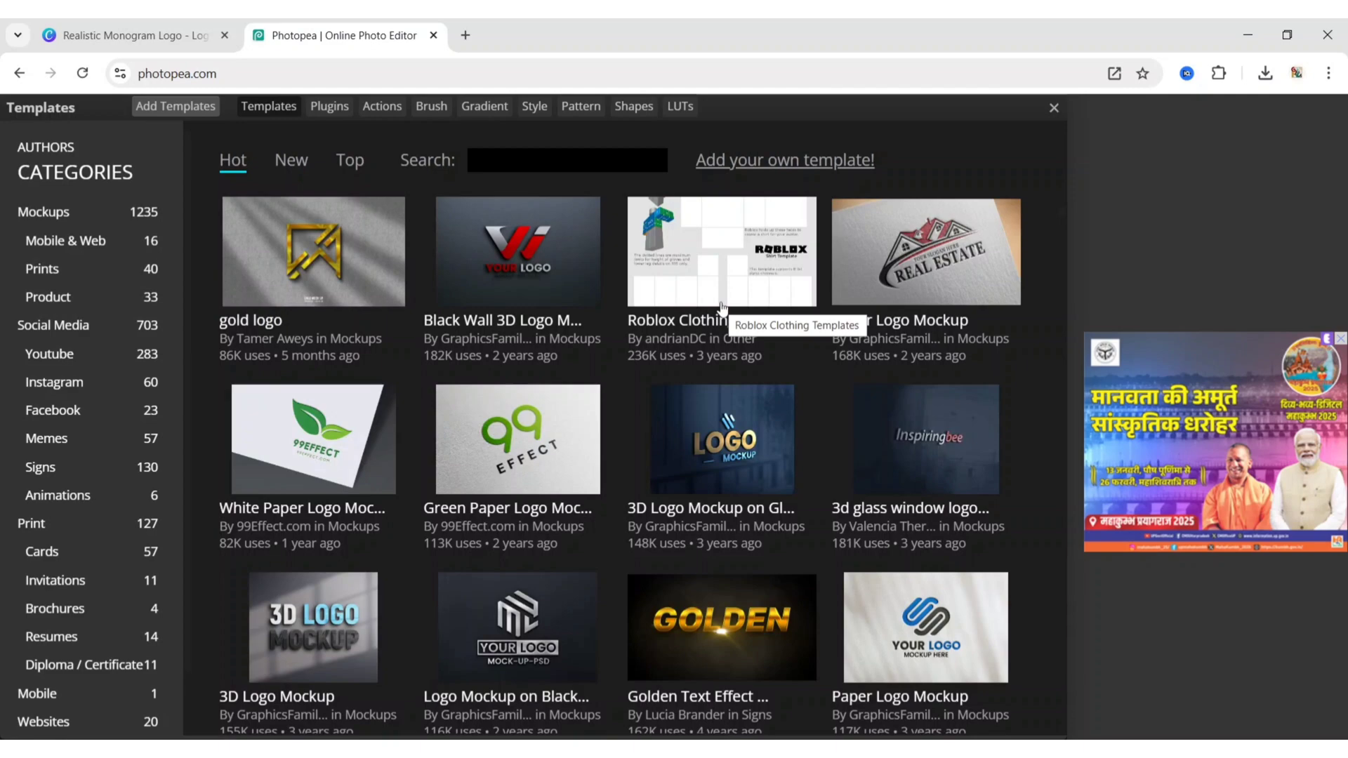
scroll(1031, 407, "down", 5)
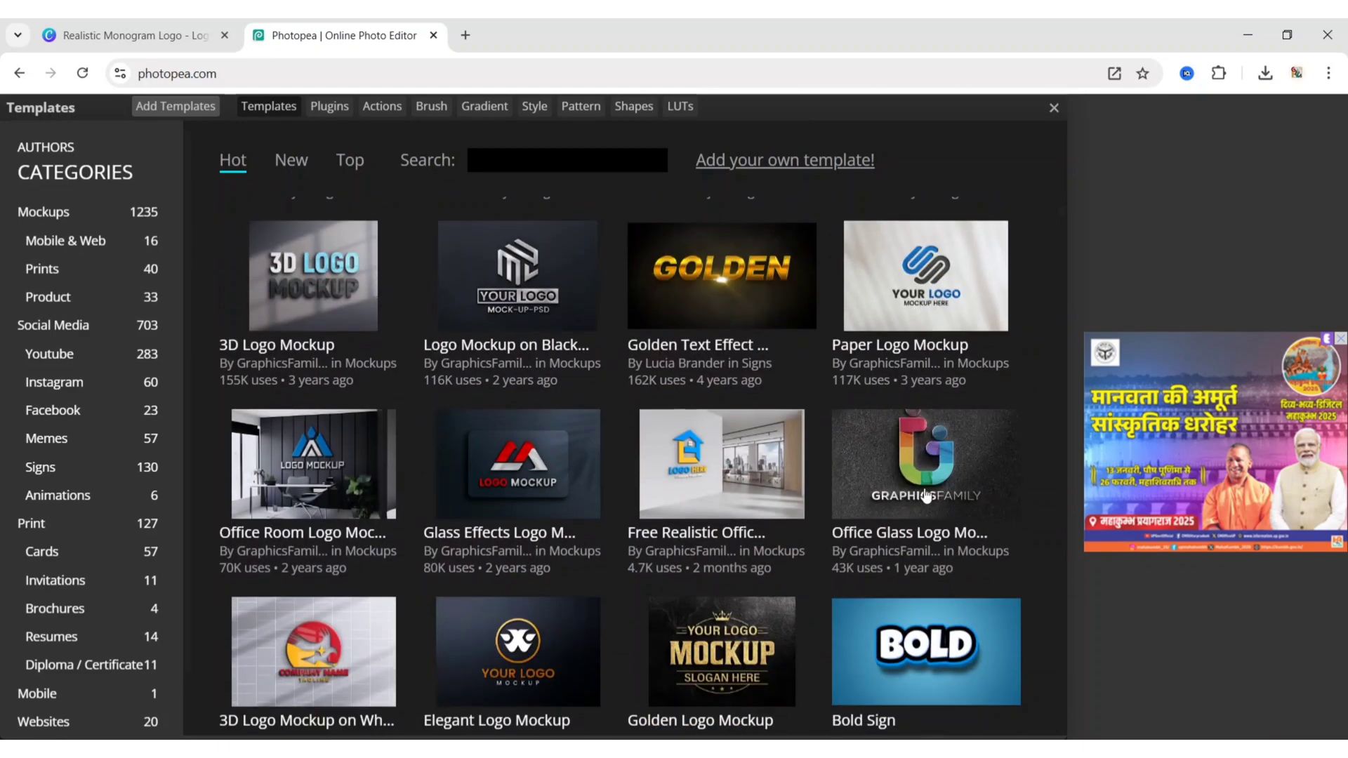
left_click(920, 486)
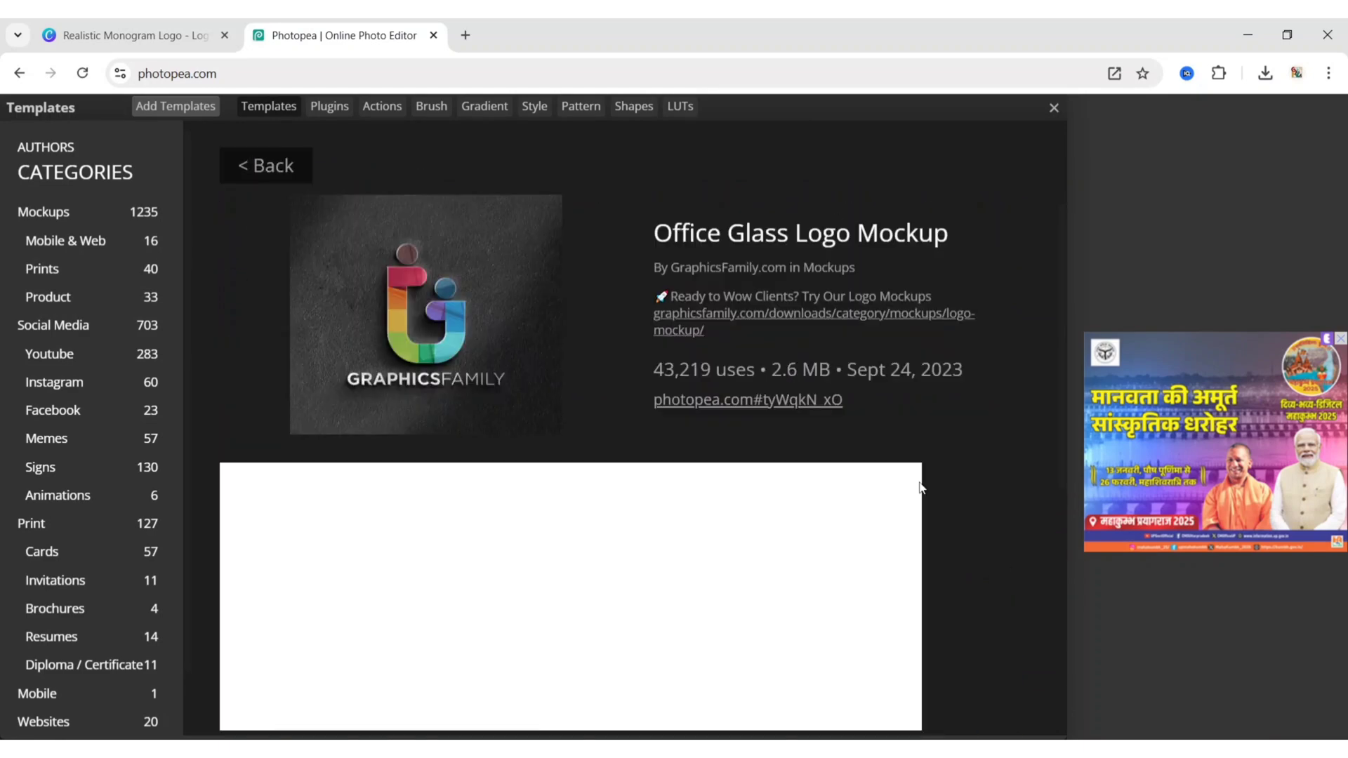
left_click(737, 400)
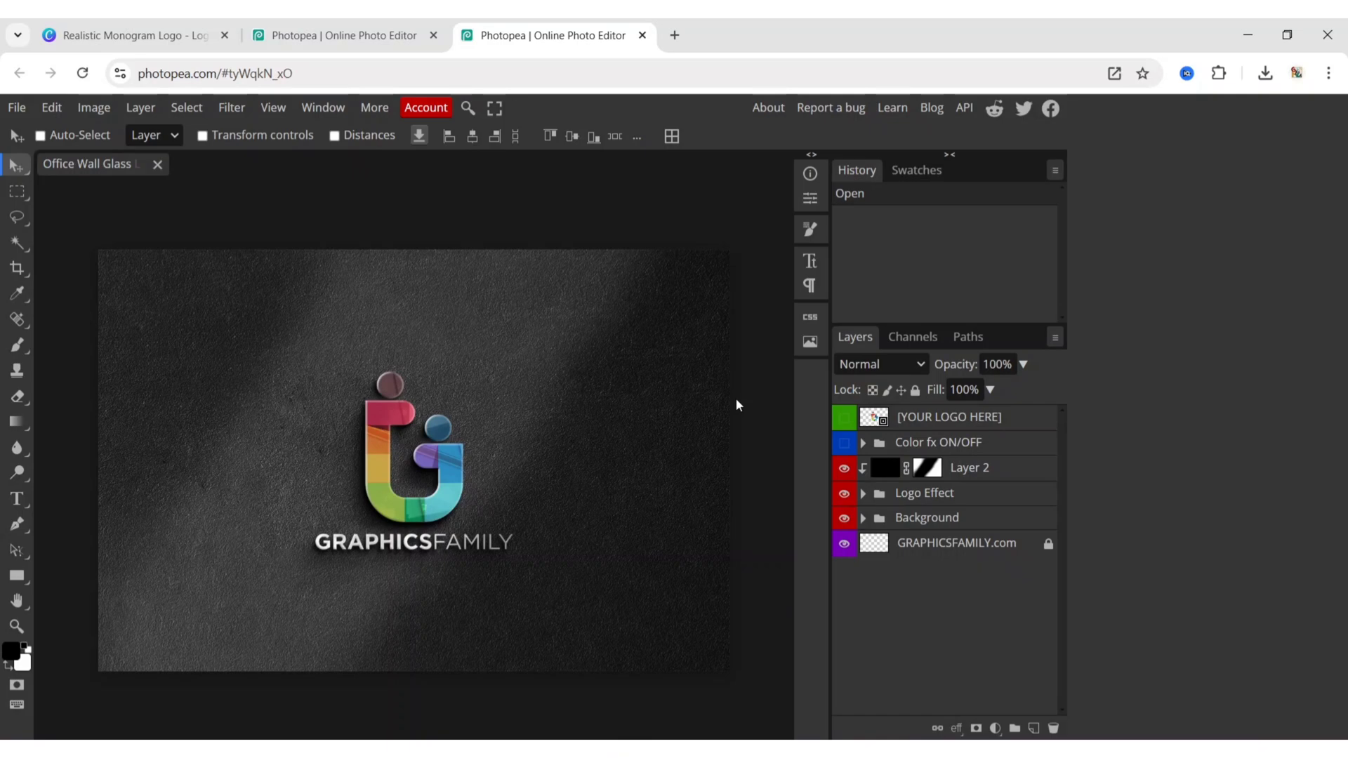
Step: Open the [YOUR LOGO HERE] smart object and hide its sample Graphics Family logo layer
double_click(884, 422)
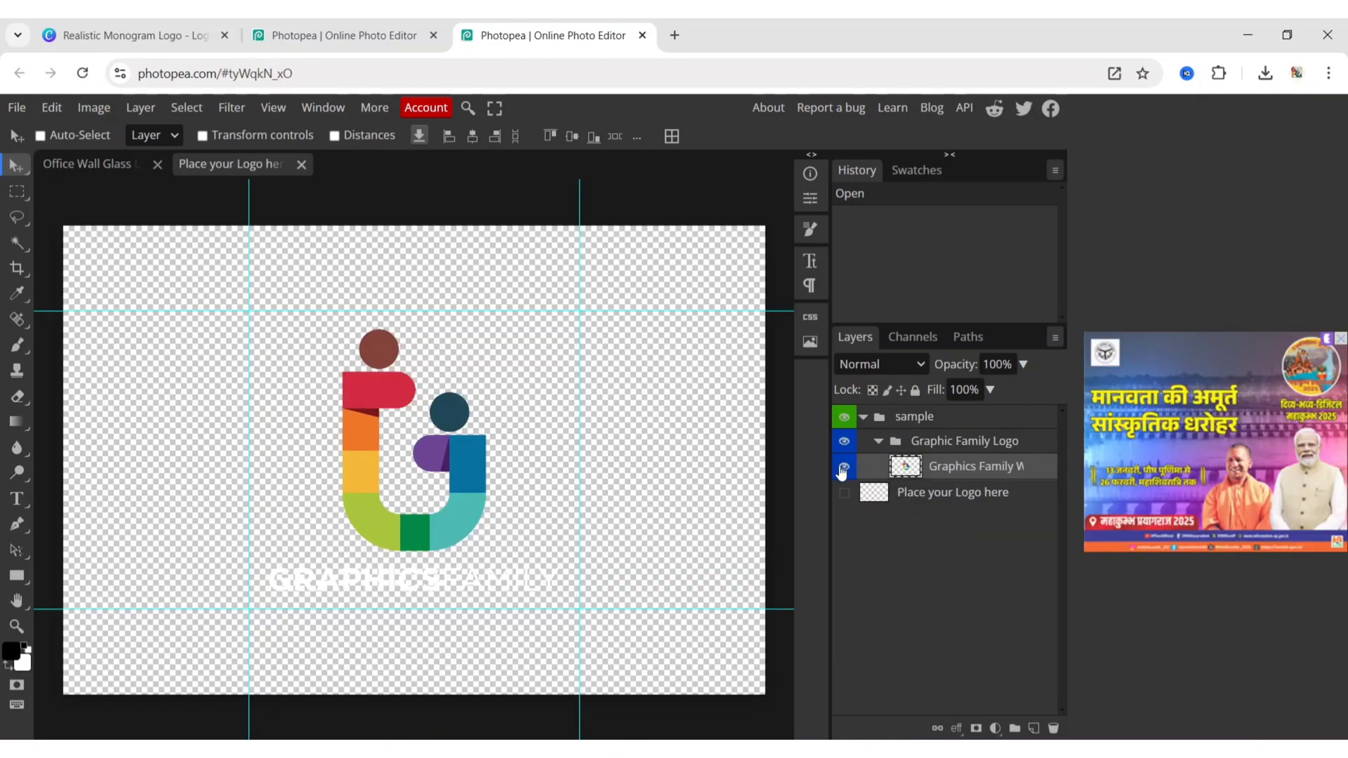
left_click(843, 468)
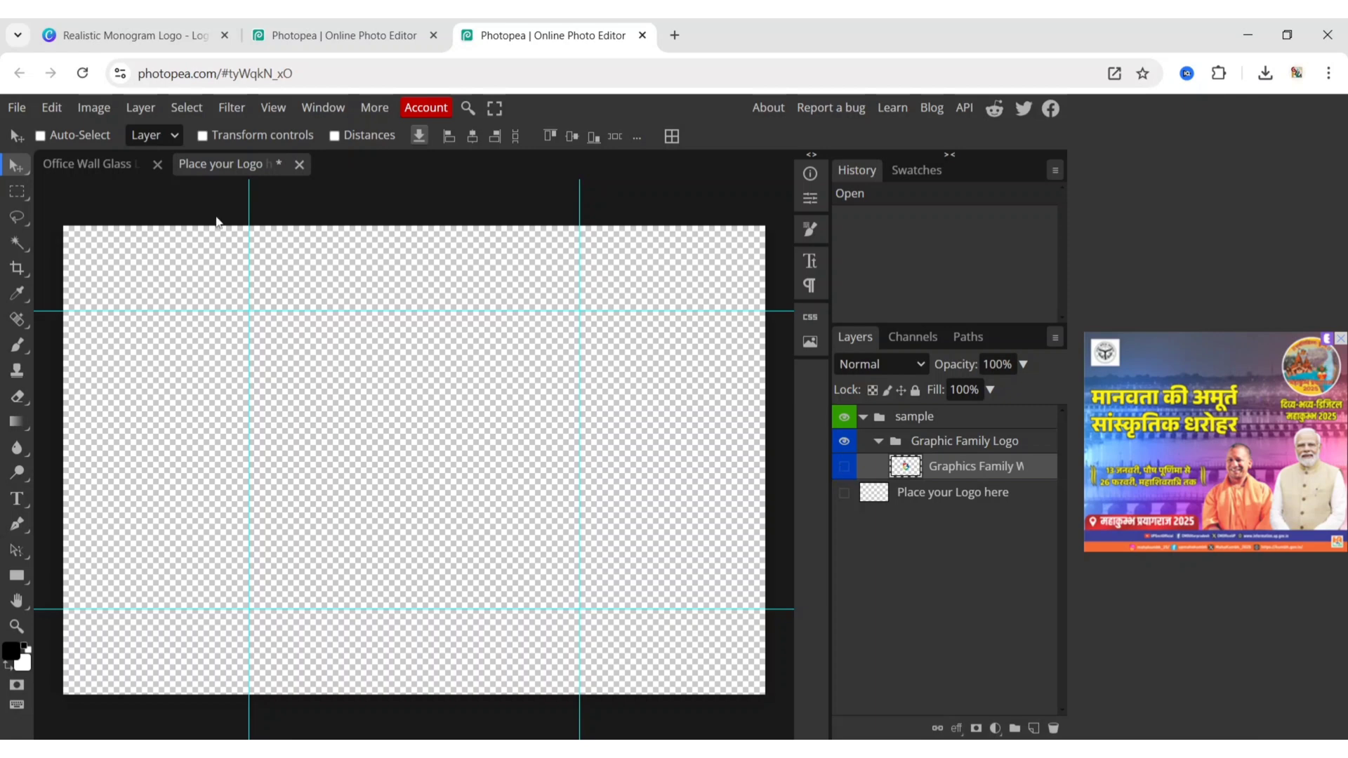
Step: Place the downloaded Realistic Monogram Logo image into the smart object
left_click(21, 109)
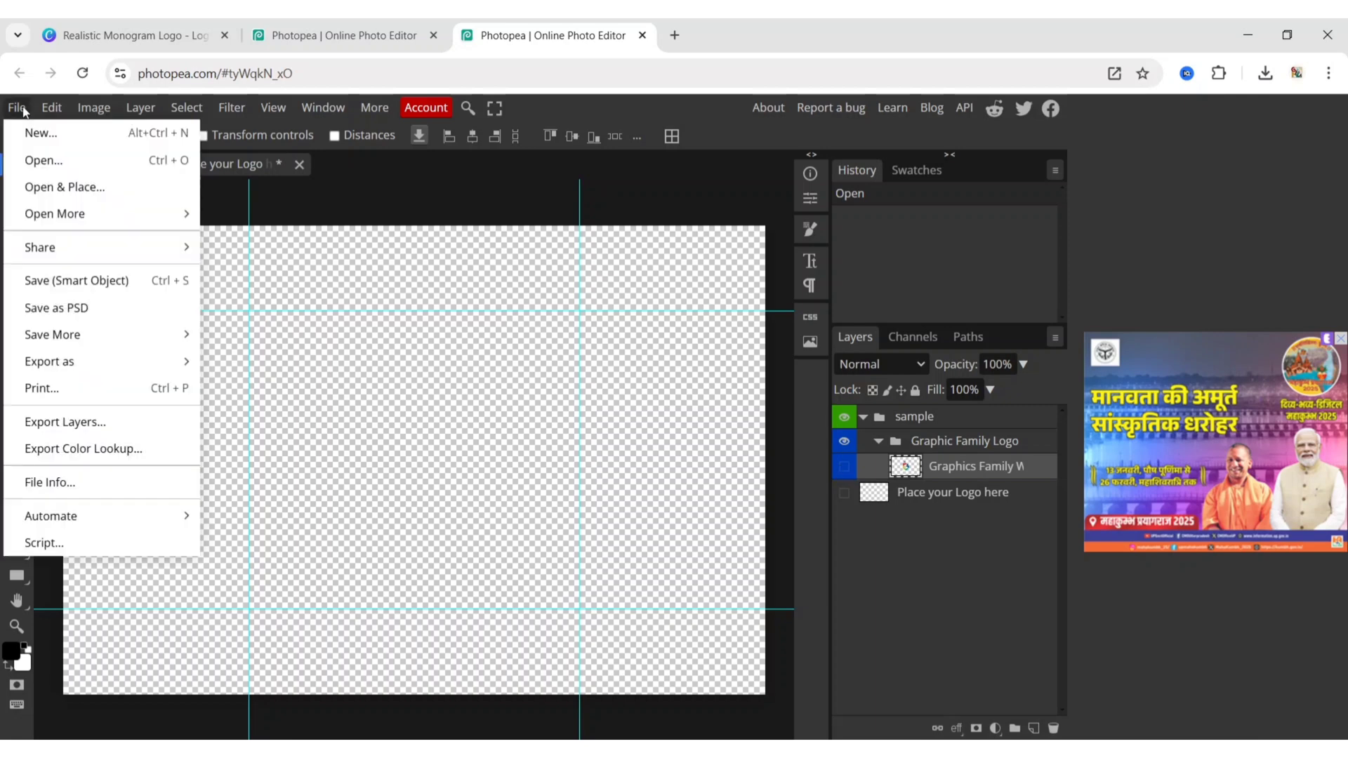
left_click(82, 184)
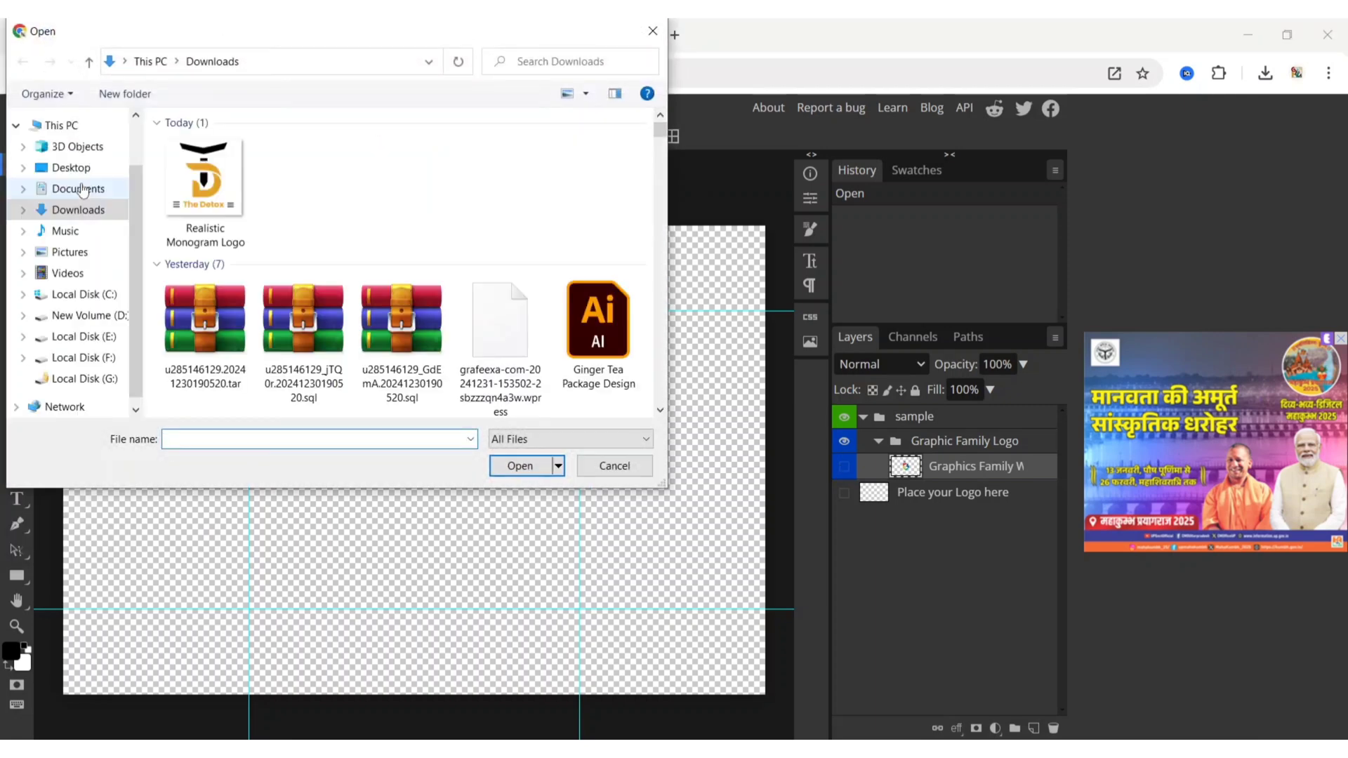
left_click(195, 193)
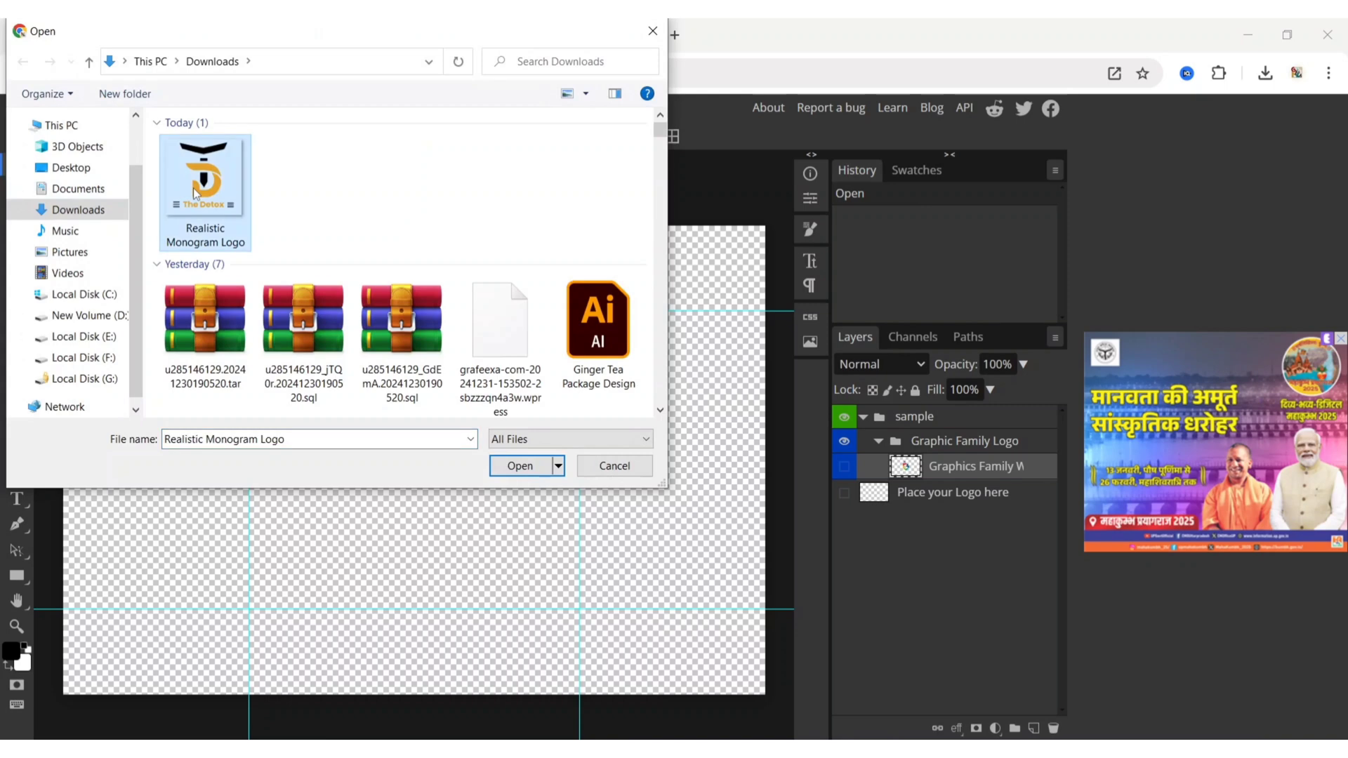
left_click(520, 465)
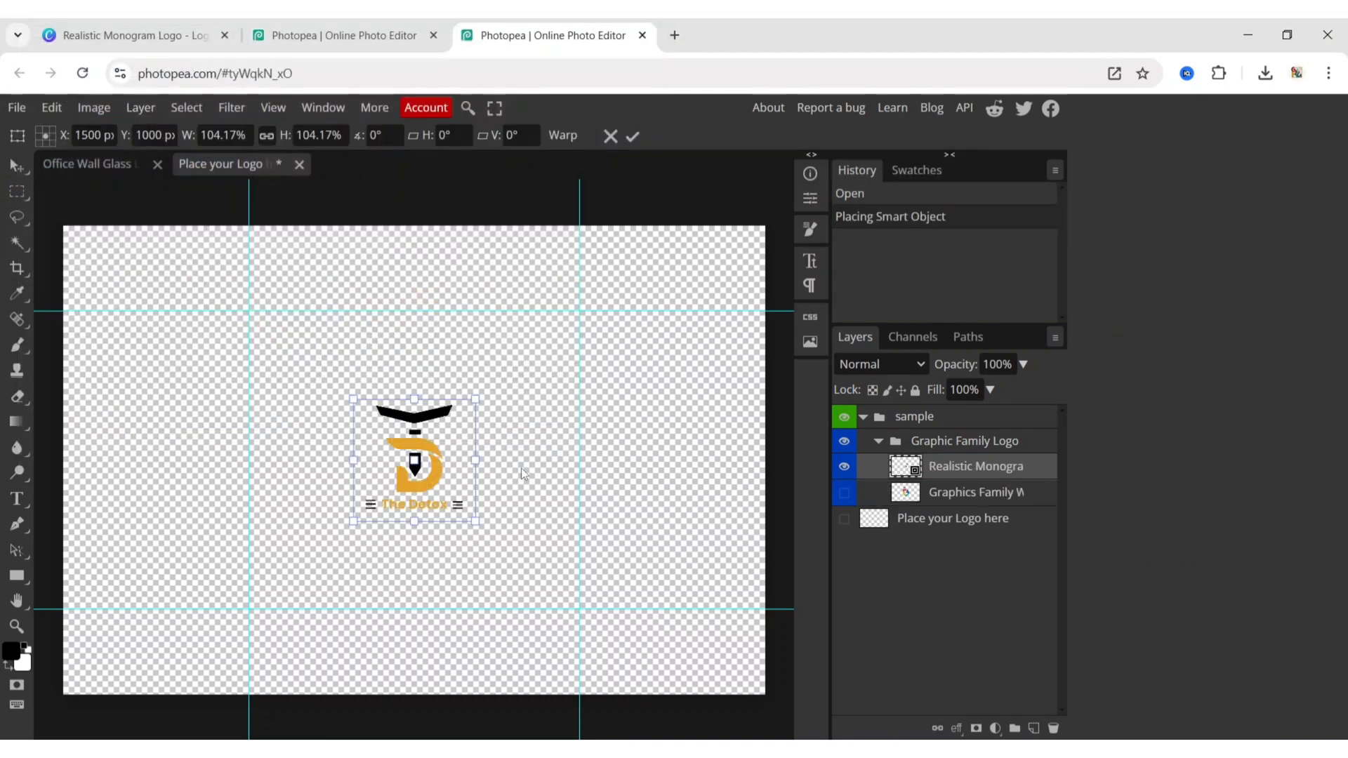
Step: Scale the placed logo to about 254% and centre it on the canvas between the horizontal guides
left_click_drag(441, 469, 335, 382)
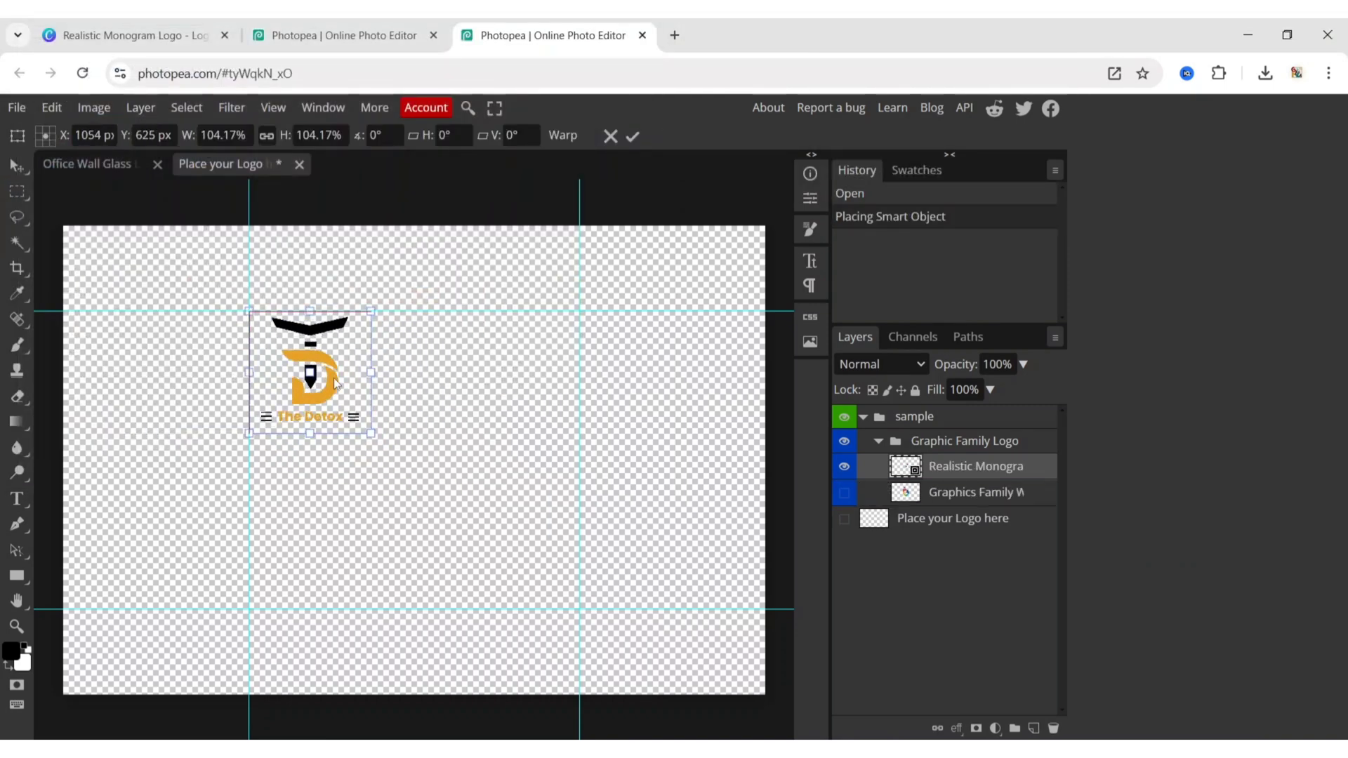
left_click_drag(375, 439, 523, 627)
left_click_drag(486, 478, 501, 479)
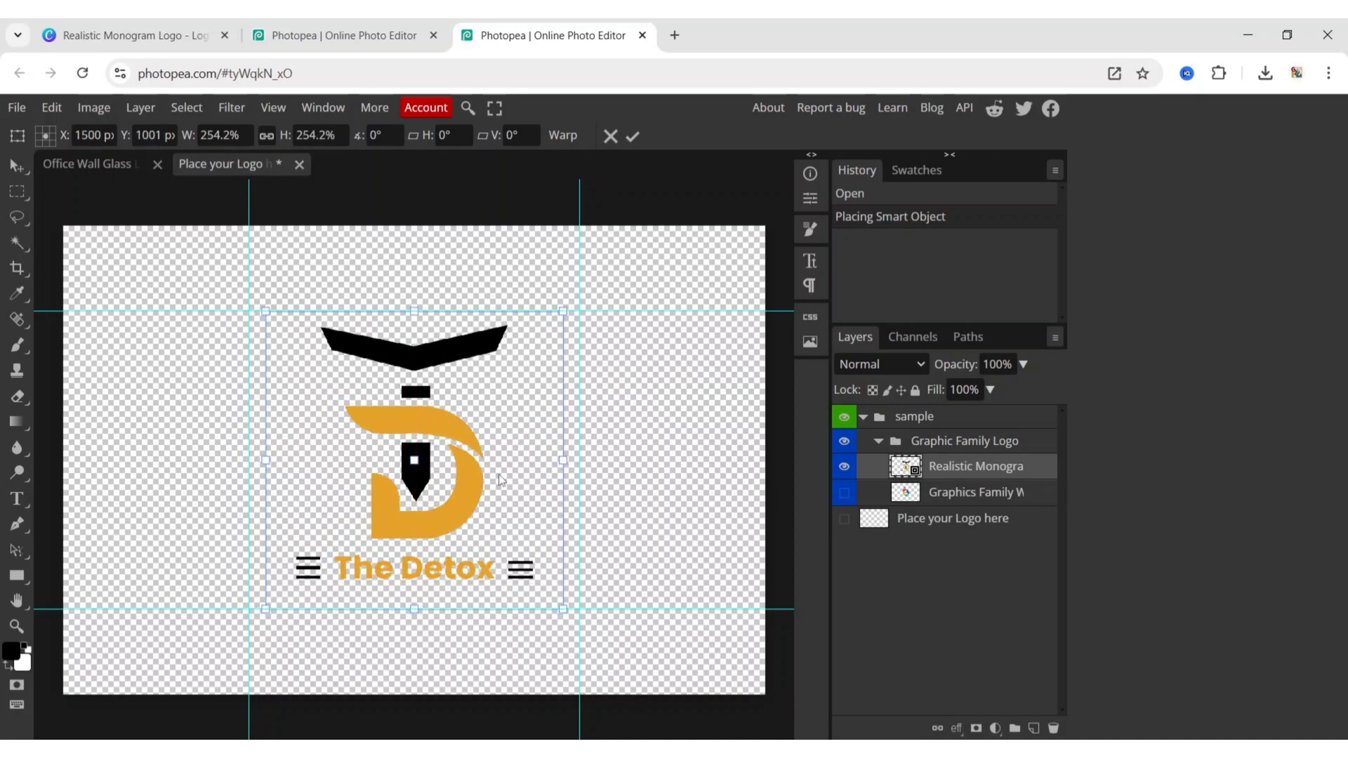
Step: Save the smart object and view the updated logo in the office wall glass mockup
left_click(17, 108)
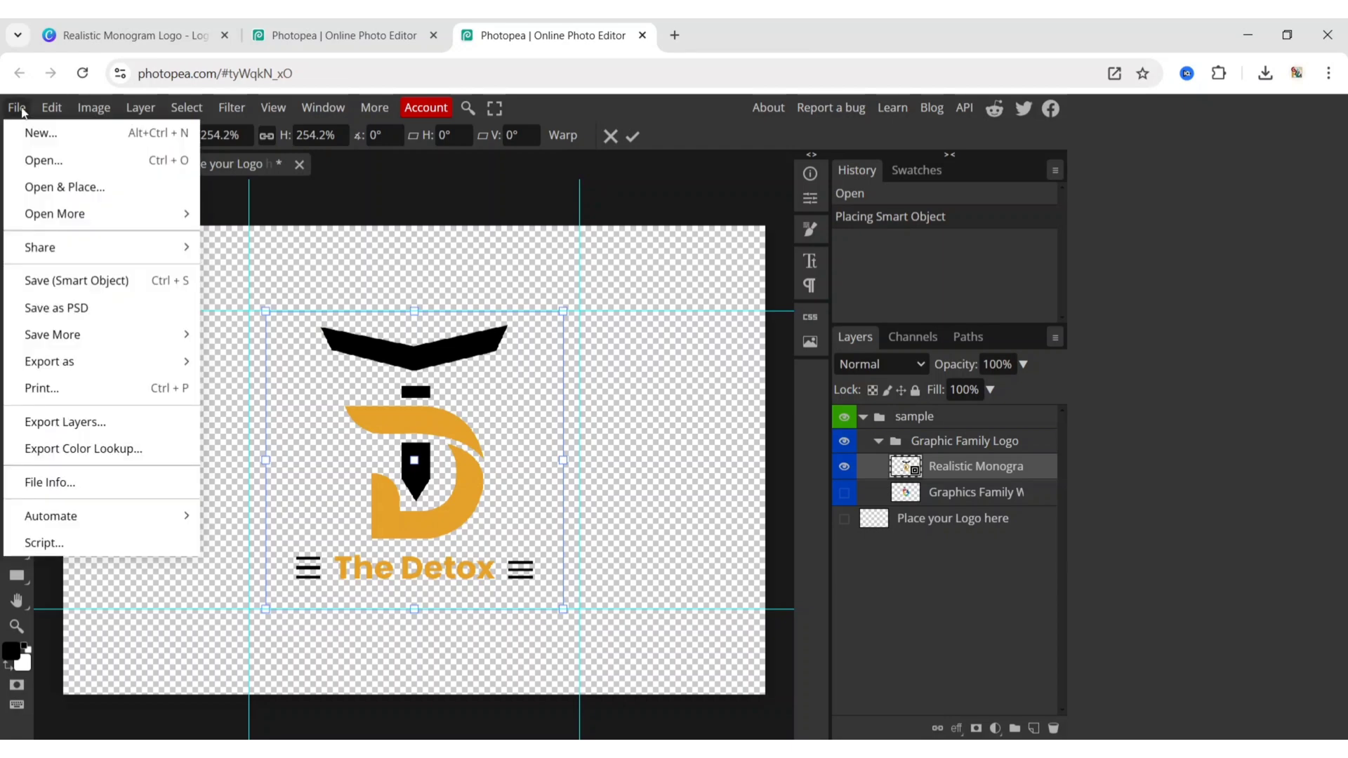
left_click(105, 281)
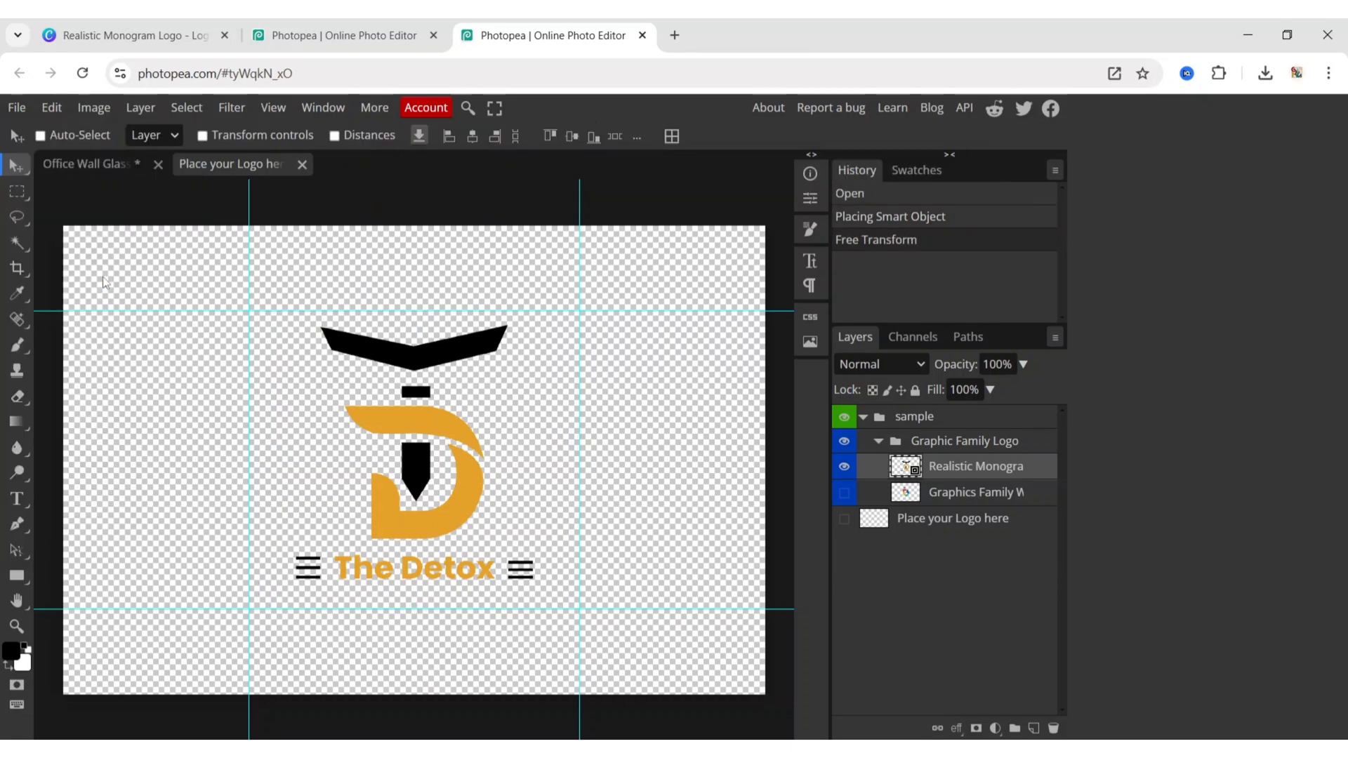
left_click(70, 163)
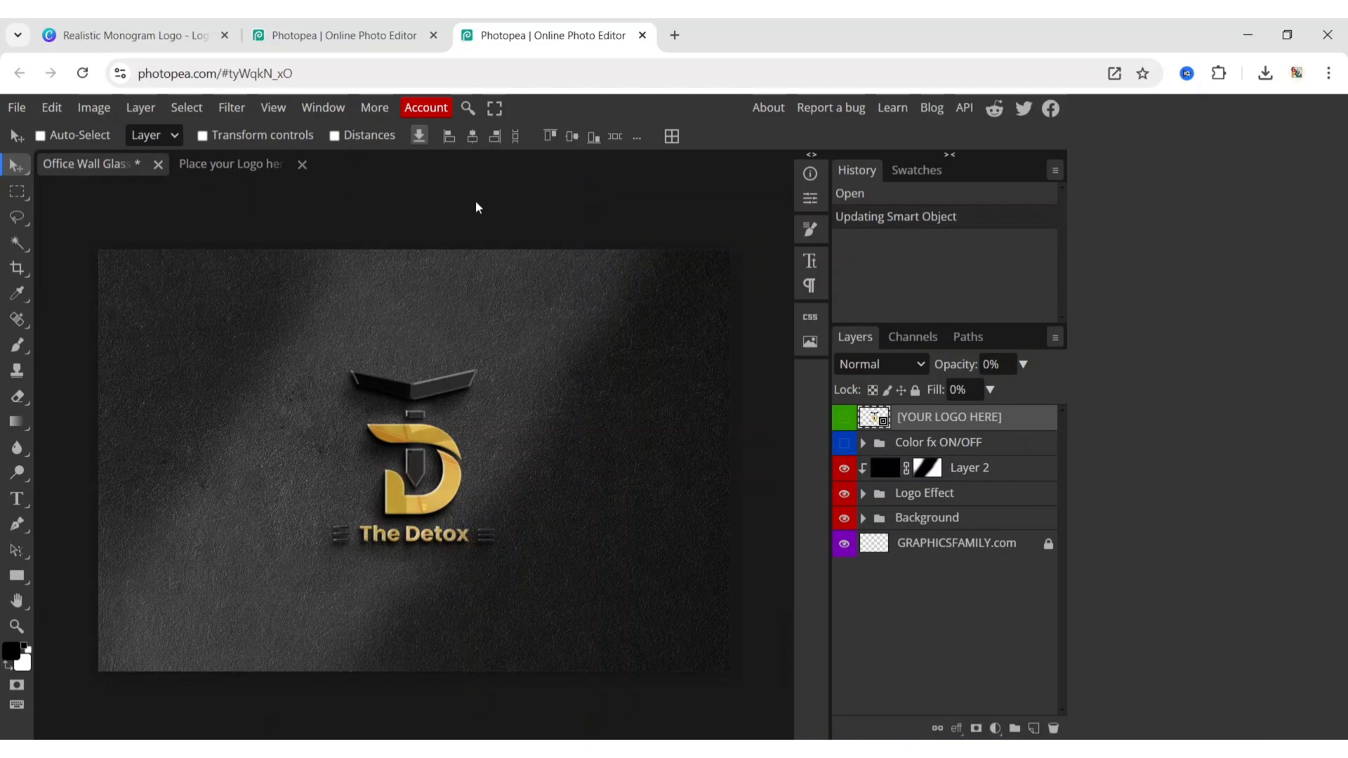
key("ctrl+plus")
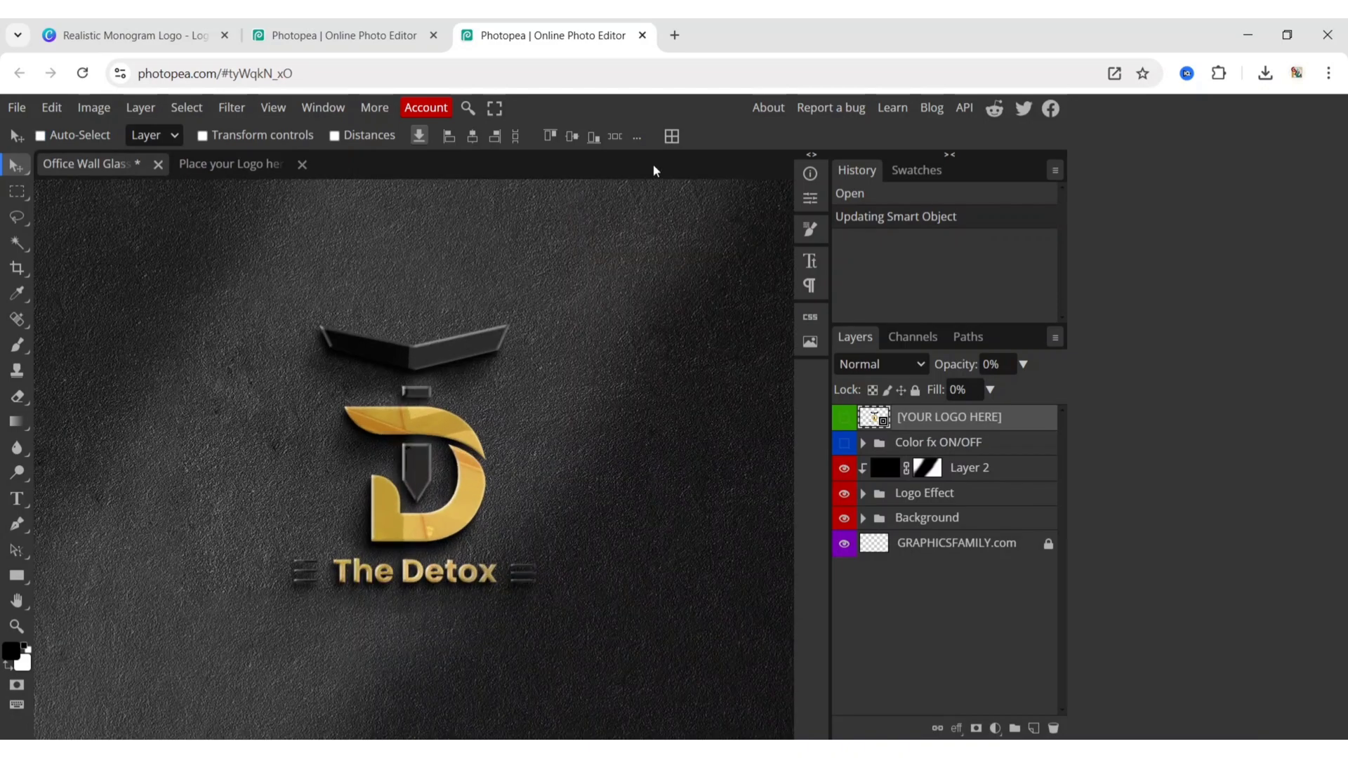
Step: Export the mockup as a PNG at 1350 × 900 px and 100% quality, and open the downloaded image
left_click(16, 107)
mouse_move(112, 363)
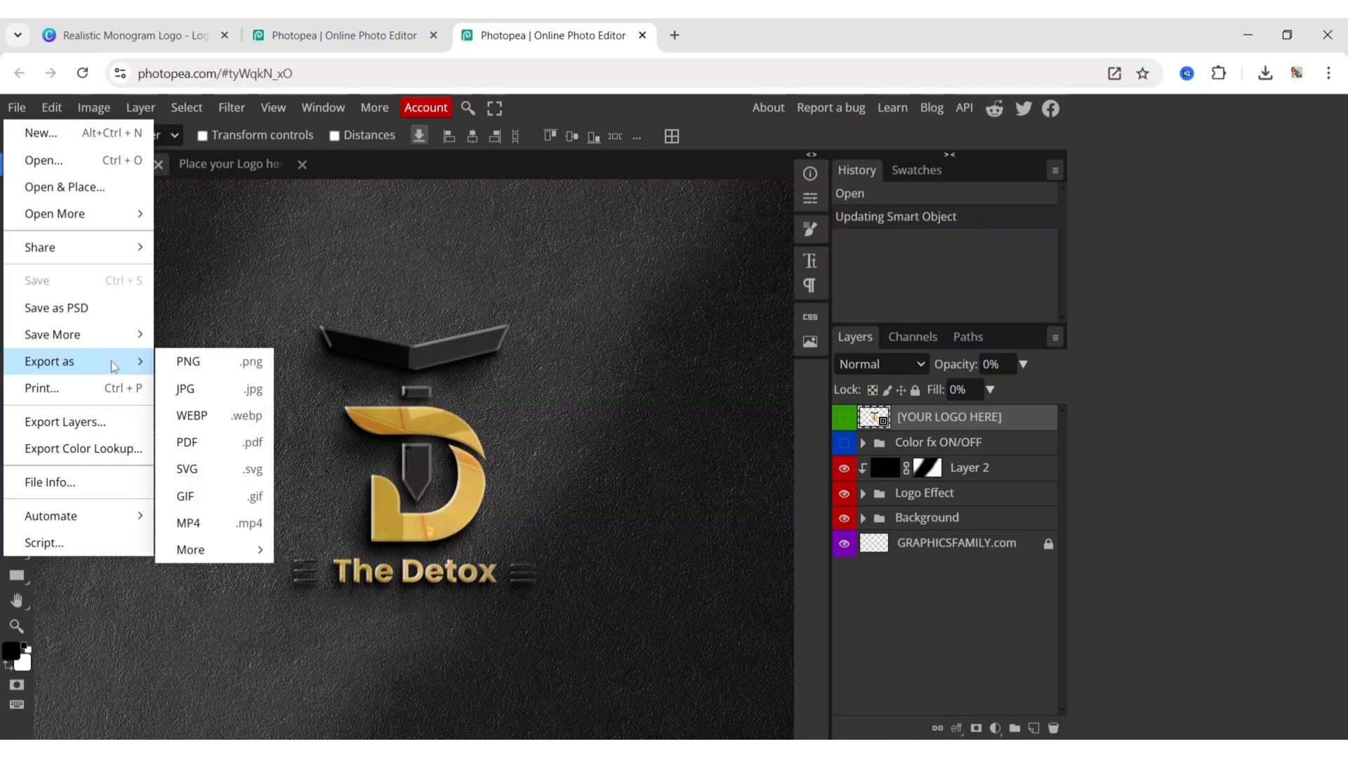
left_click(226, 365)
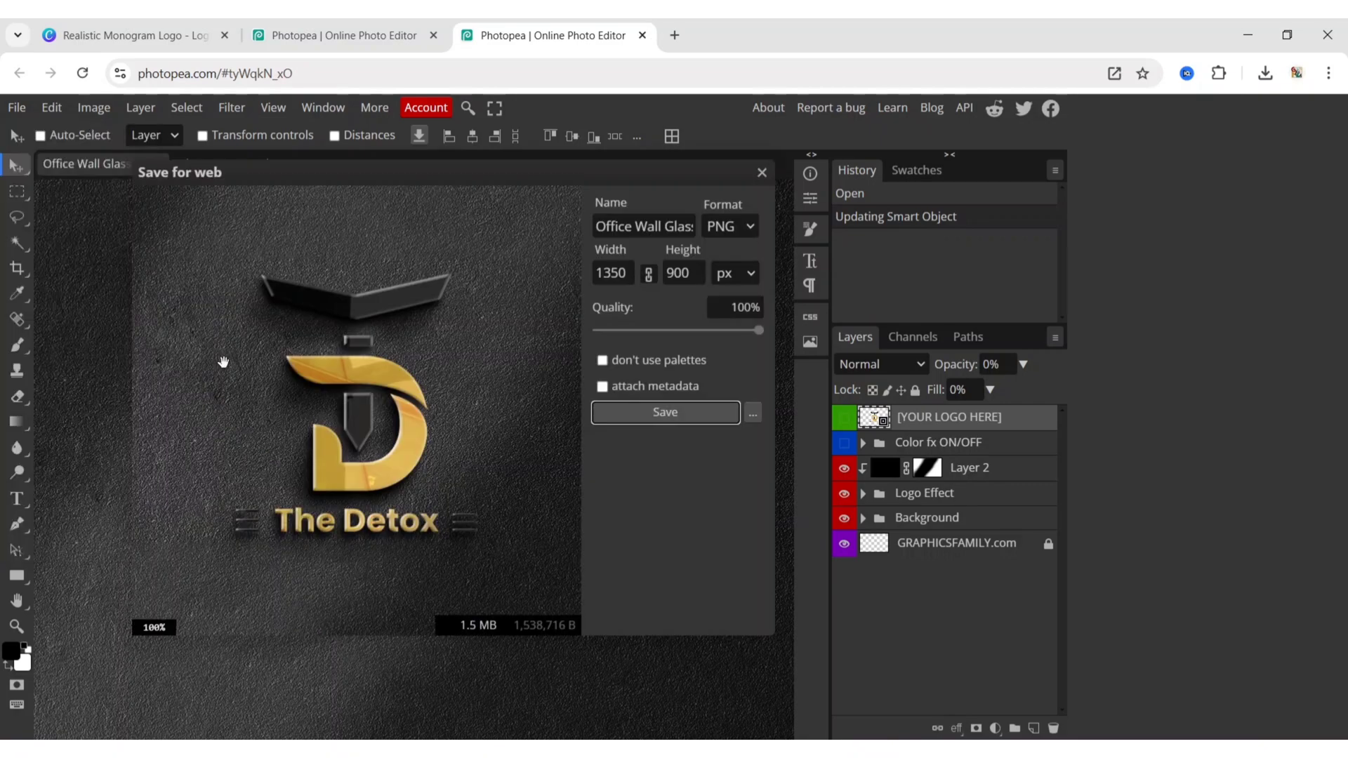
left_click(648, 415)
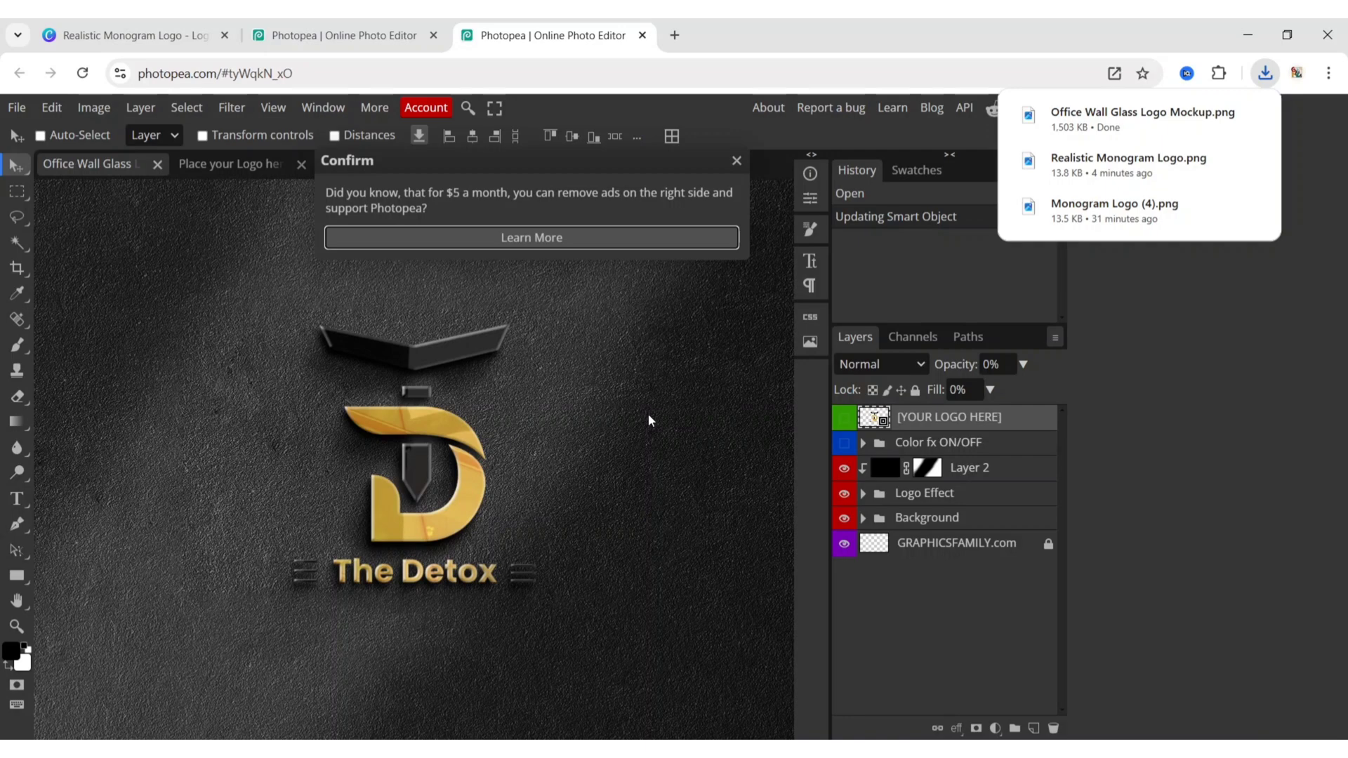
mouse_move(1156, 114)
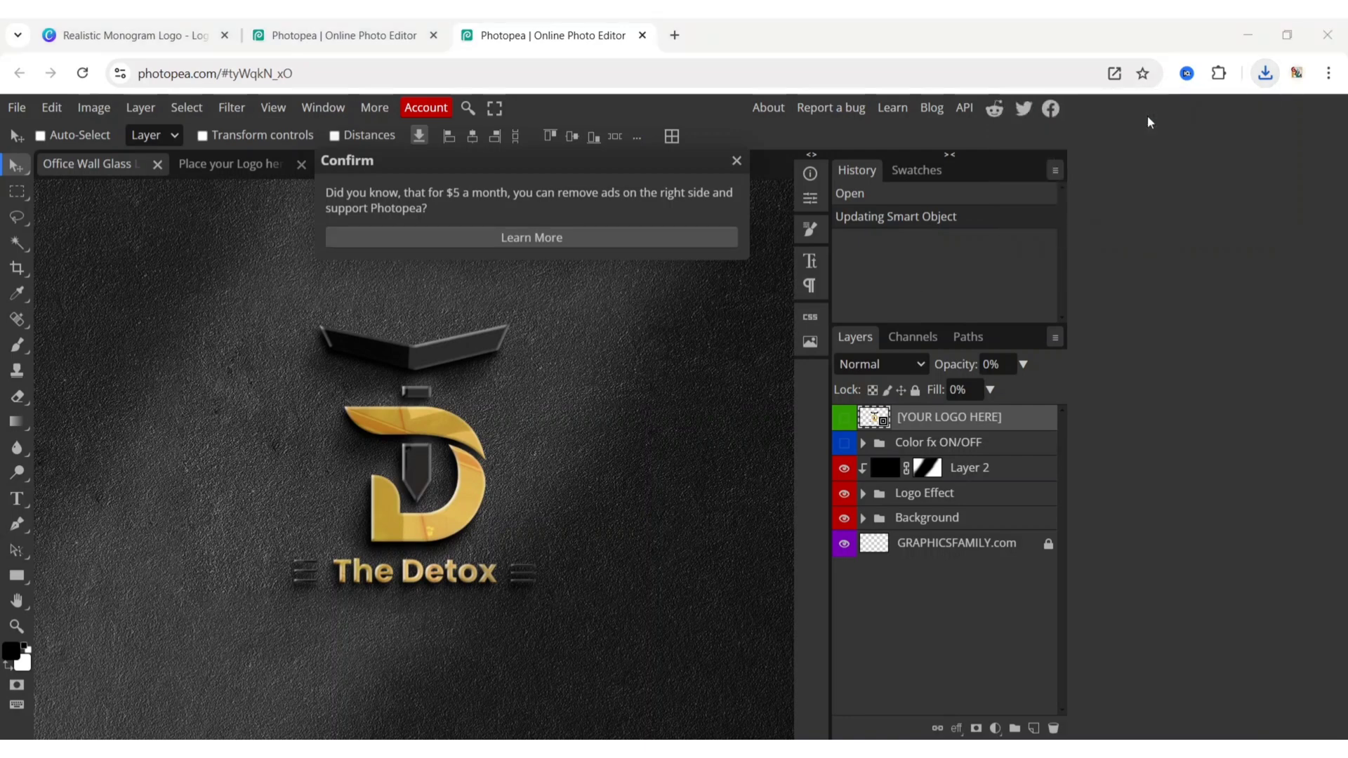
left_click(1149, 118)
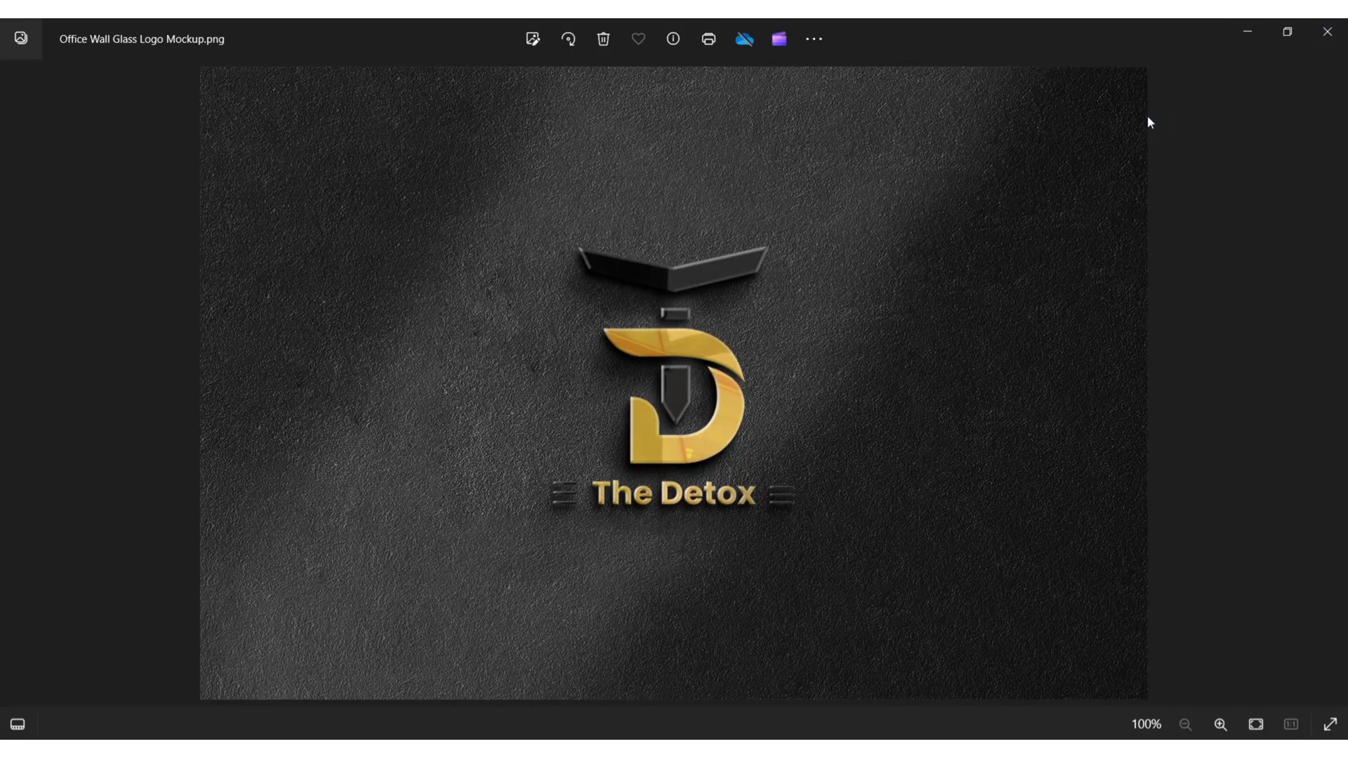